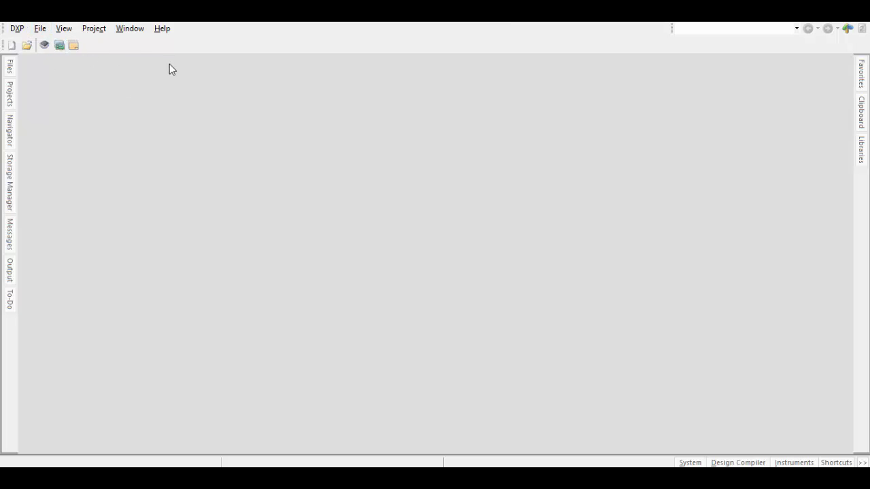
- Create a new PCB project named Aula 05 with the default template
click(46, 30)
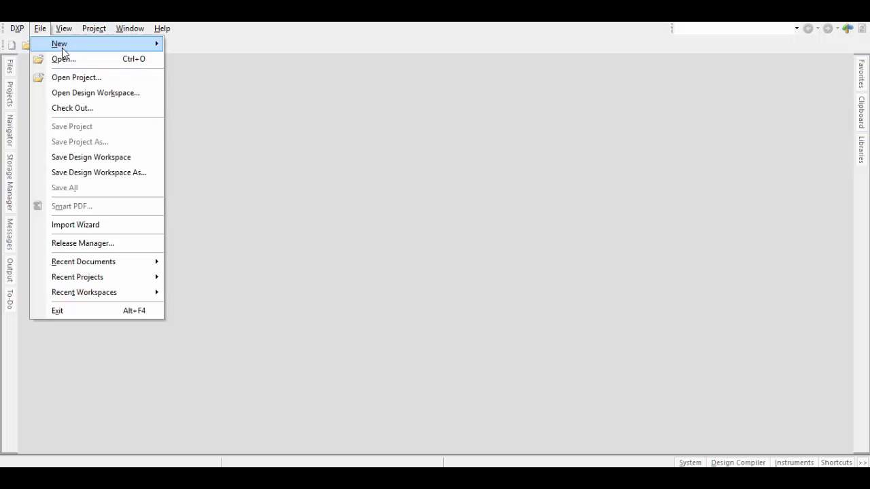
mouse_move(70, 46)
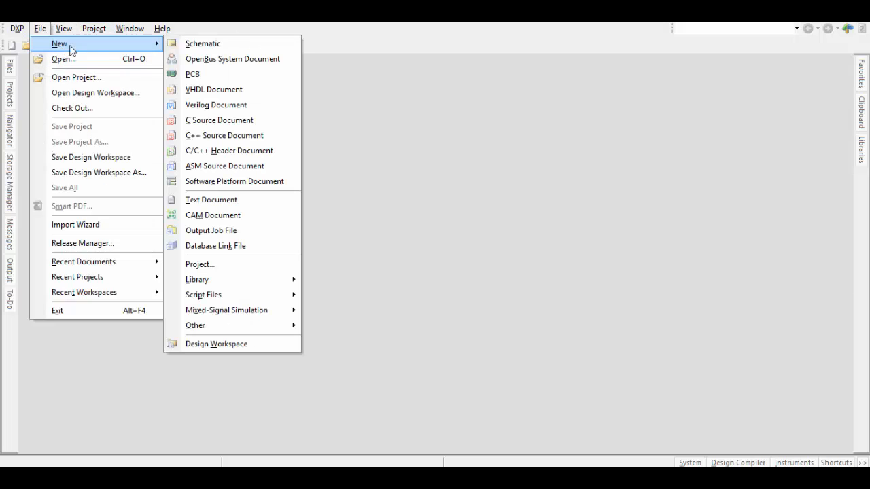
click(236, 270)
drag(225, 317, 83, 330)
text(Aula)
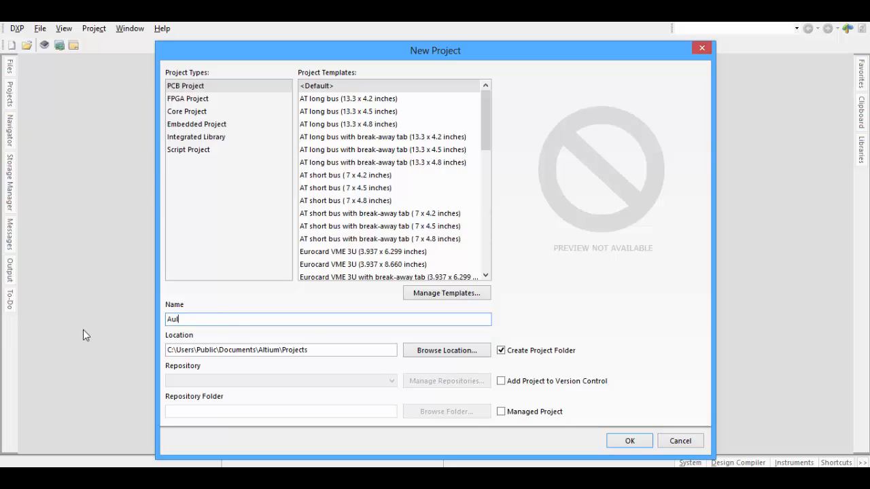
text( 05)
click(649, 441)
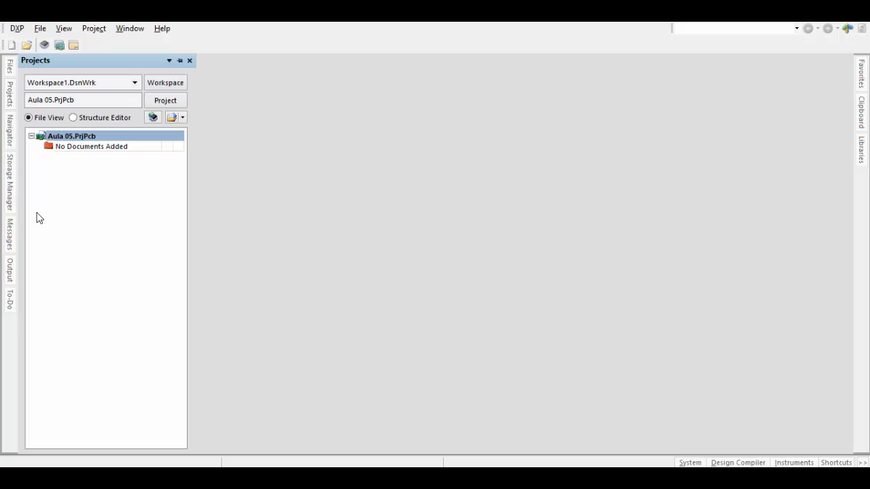
- Add a new schematic document and a new PCB document to the Aula 05 project
right_click(81, 139)
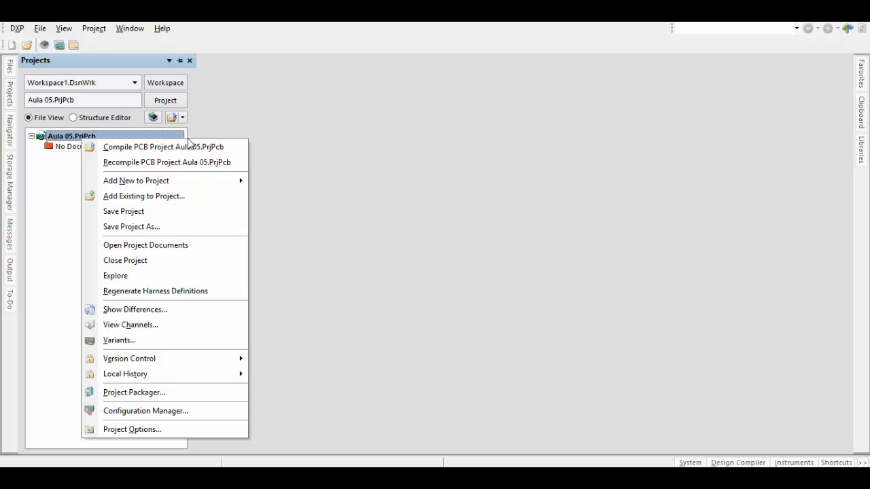
mouse_move(199, 185)
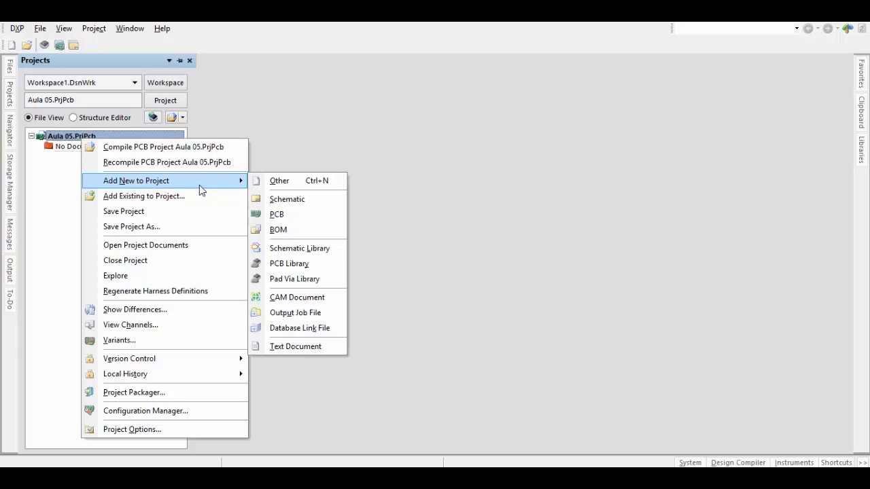
click(291, 199)
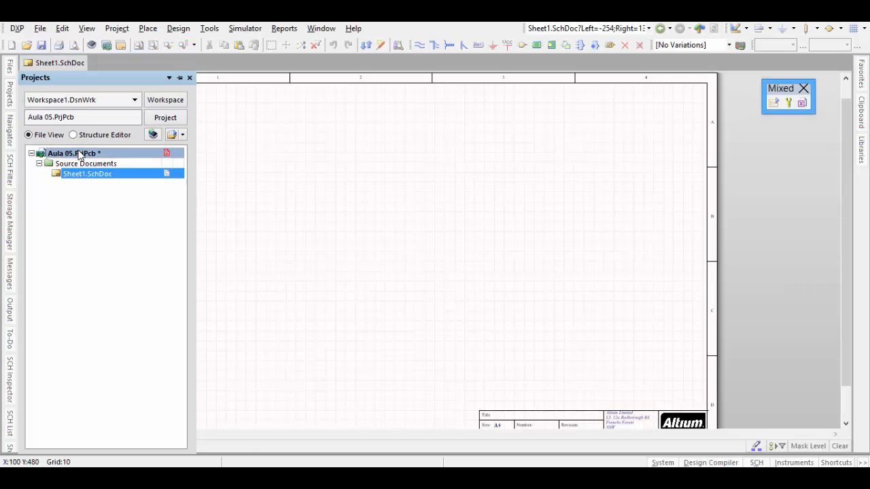
right_click(80, 155)
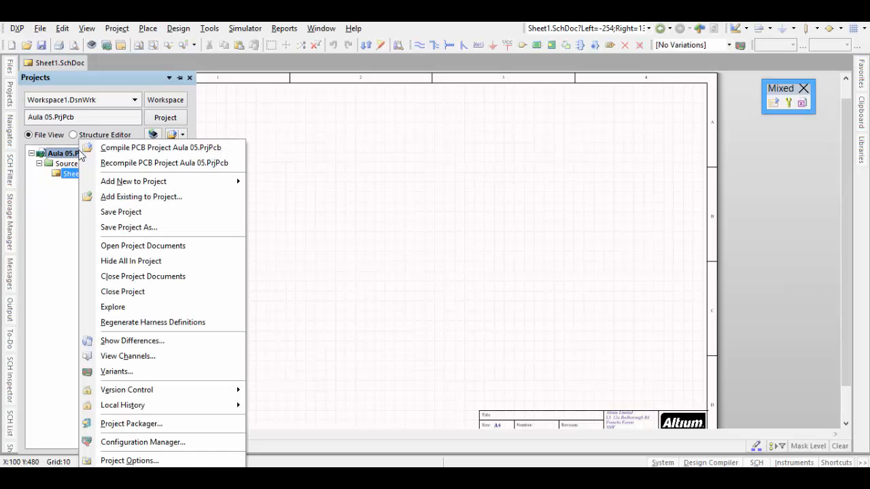
mouse_move(163, 183)
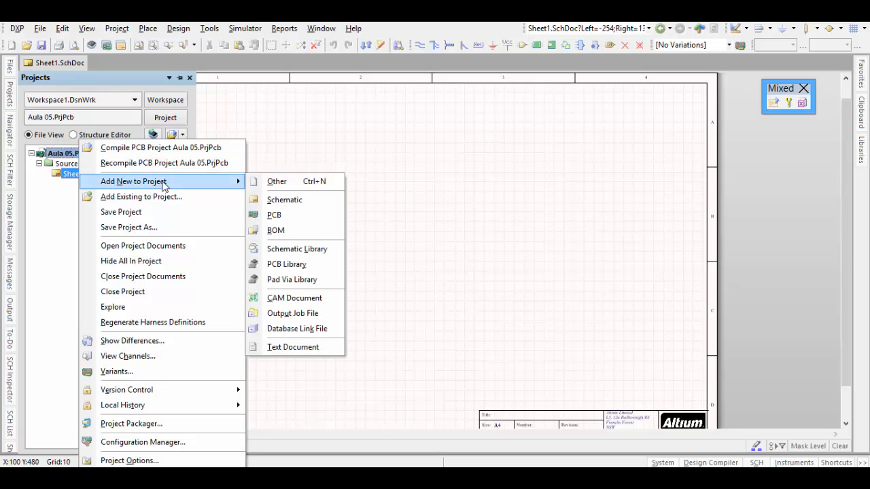
click(305, 224)
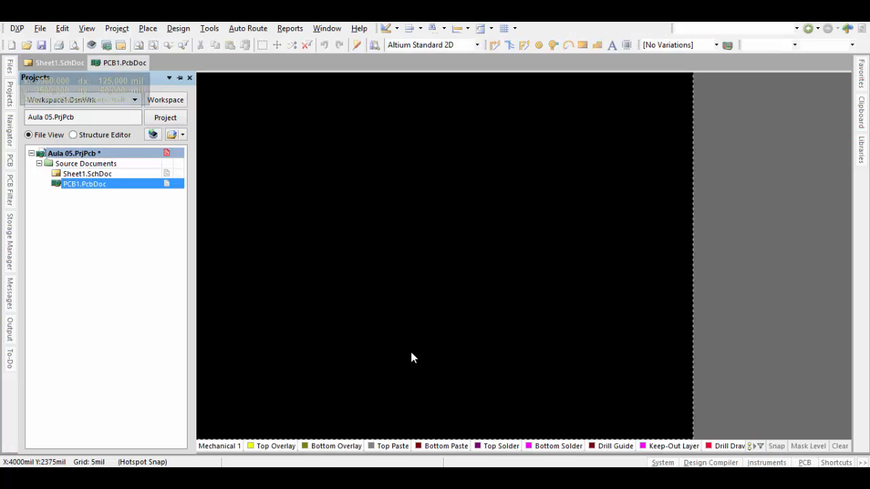
- Look over the blank board in the PCB document and the whole empty sheet in the schematic document
middle_drag(438, 292, 421, 291)
right_drag(407, 290, 443, 298)
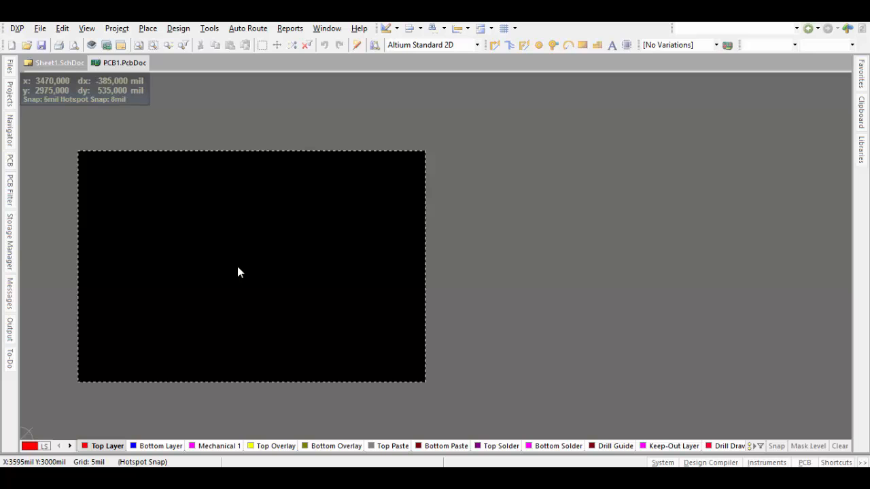
click(44, 64)
middle_drag(533, 309, 532, 277)
right_drag(535, 288, 541, 306)
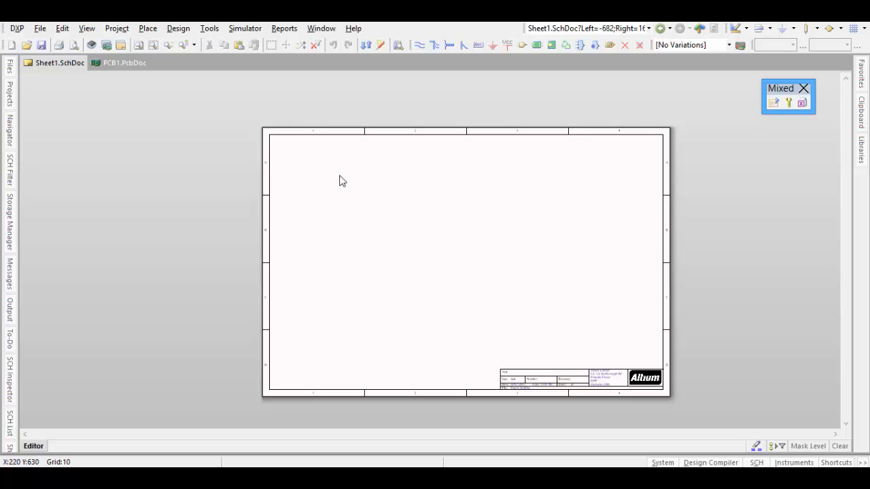
- Return to the Sheet1 schematic and pin the Projects panel so it stays open
click(121, 63)
click(69, 63)
click(9, 95)
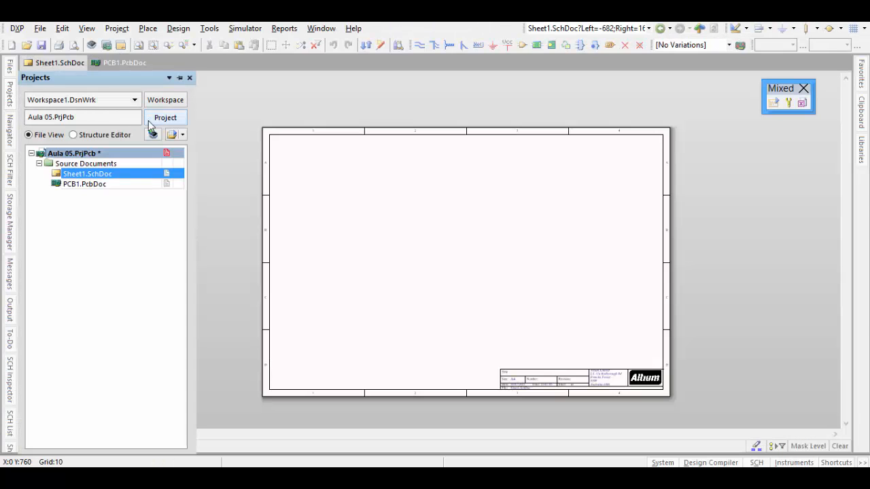
click(176, 80)
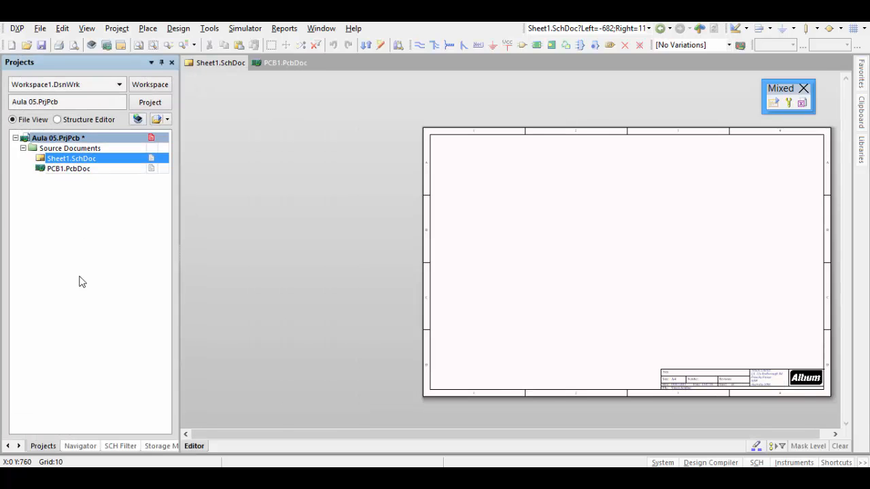
- Save the Sheet1 schematic in the Aula 05 folder under the name Aula 05 AmpOp
right_click(72, 160)
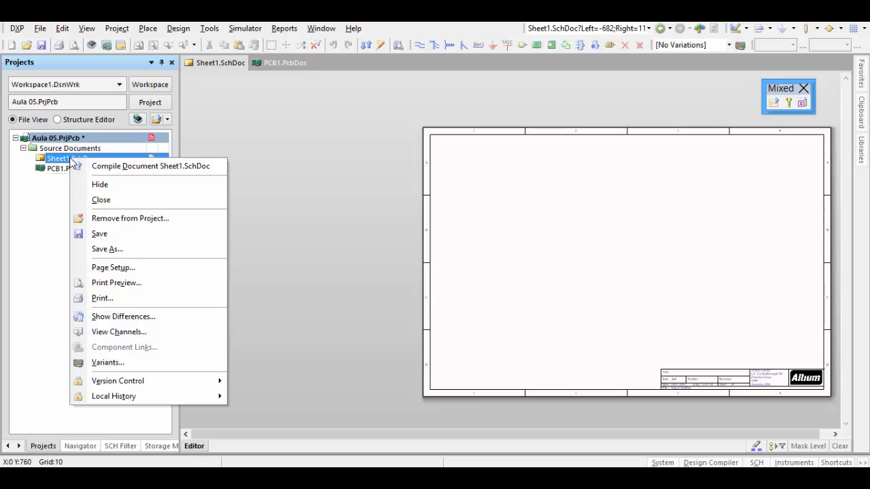
click(126, 250)
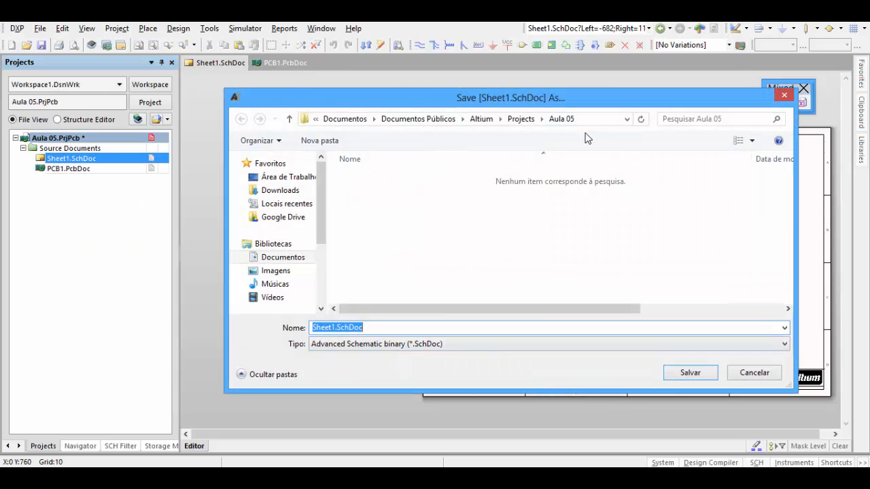
click(403, 330)
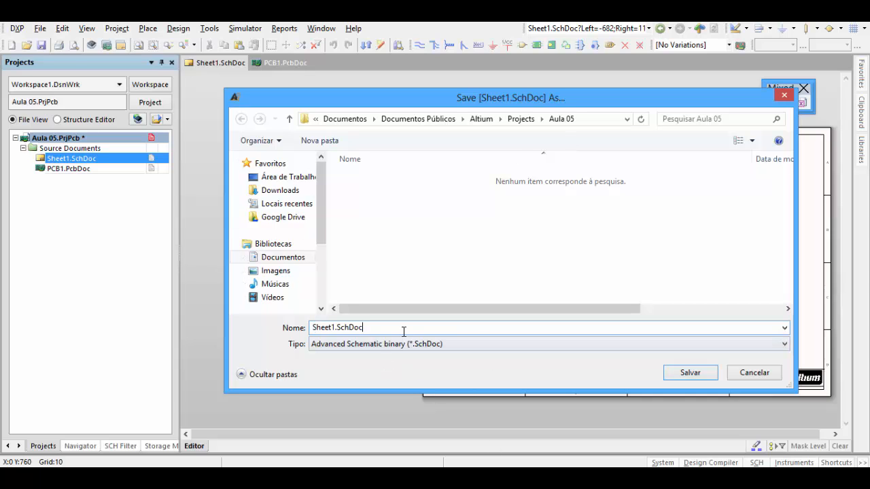
key(BackSpace)
key(BackSpace)
key(BackSpace)
key(BackSpace)
key(BackSpace)
key(BackSpace)
key(BackSpace)
key(BackSpace)
key(BackSpace)
key(BackSpace)
key(BackSpace)
key(BackSpace)
key(BackSpace)
text(Aula )
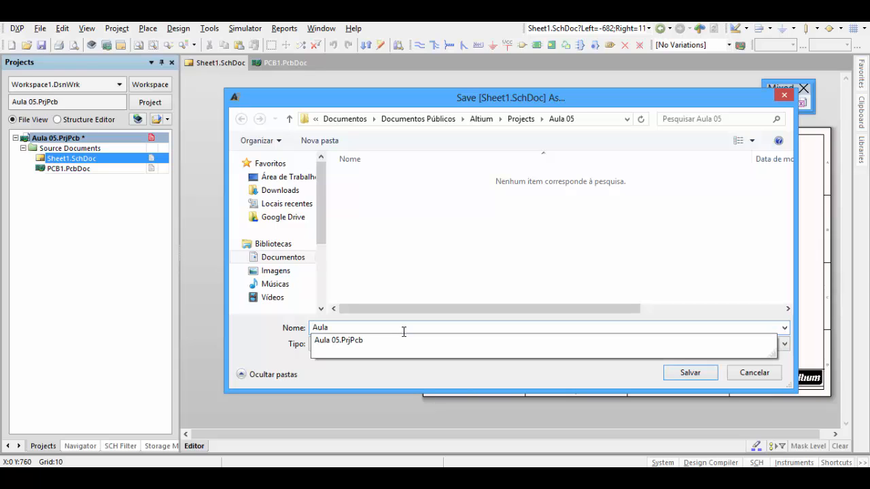
text(05 Am)
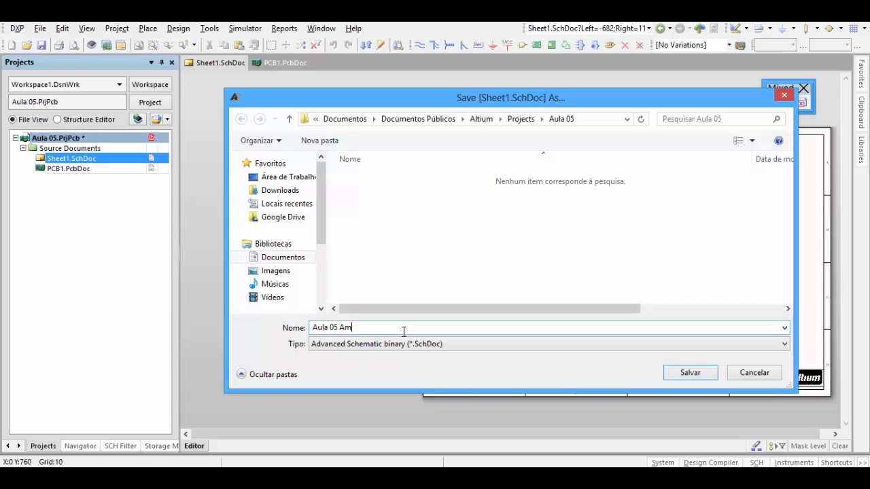
key(BackSpace)
key(BackSpace)
key(BackSpace)
text(Simula)
key(BackSpace)
key(BackSpace)
key(BackSpace)
key(BackSpace)
key(BackSpace)
key(BackSpace)
text(AmpOp)
click(685, 373)
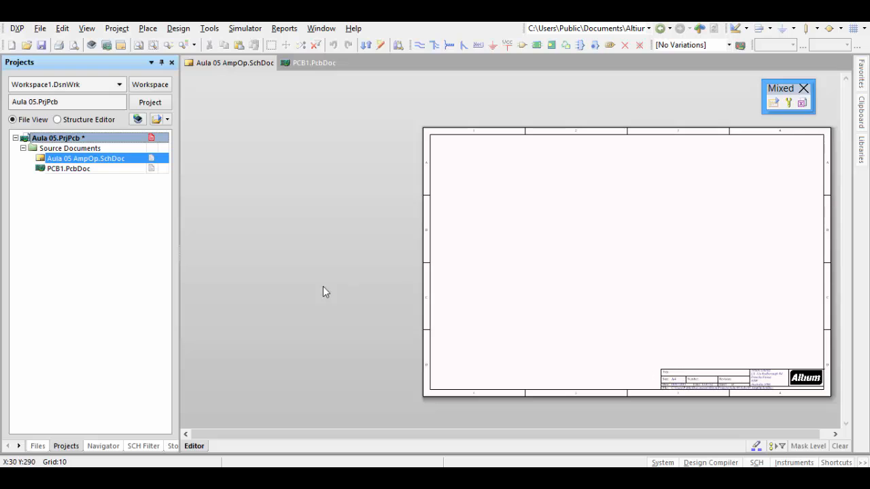
- Save the PCB1 document in the Aula 05 folder under the name Aula 05 AmpOp
right_click(79, 172)
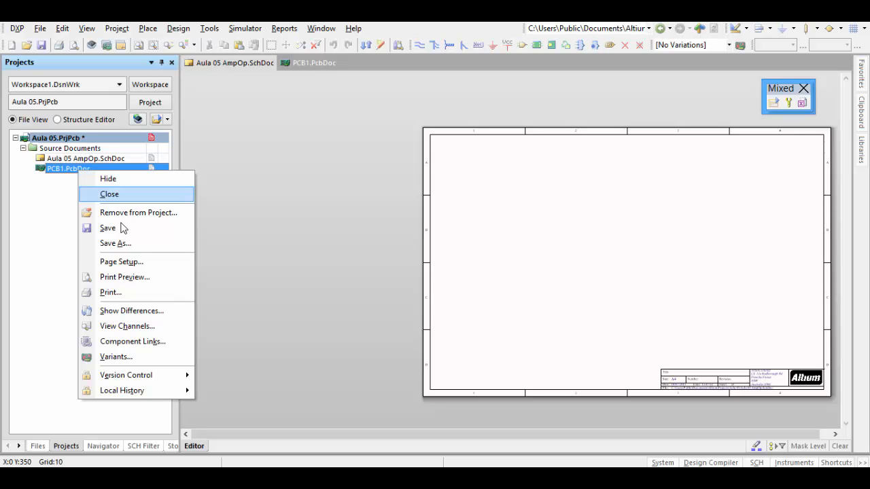
click(127, 243)
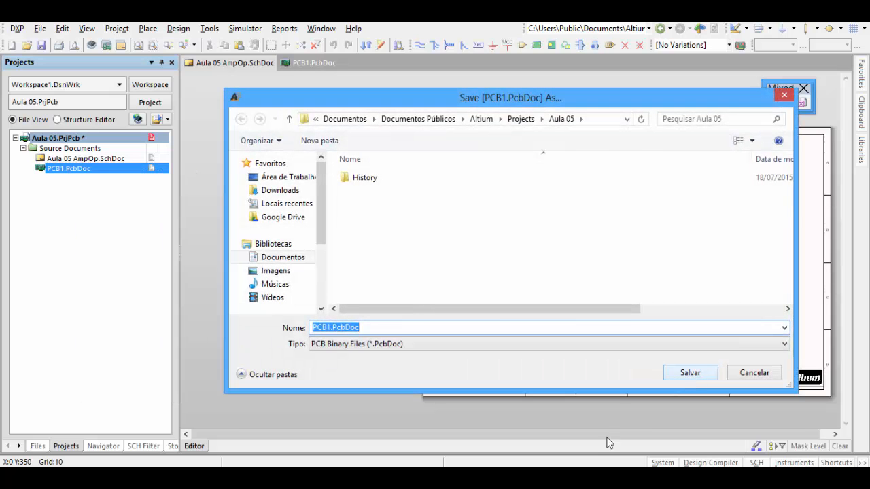
click(471, 328)
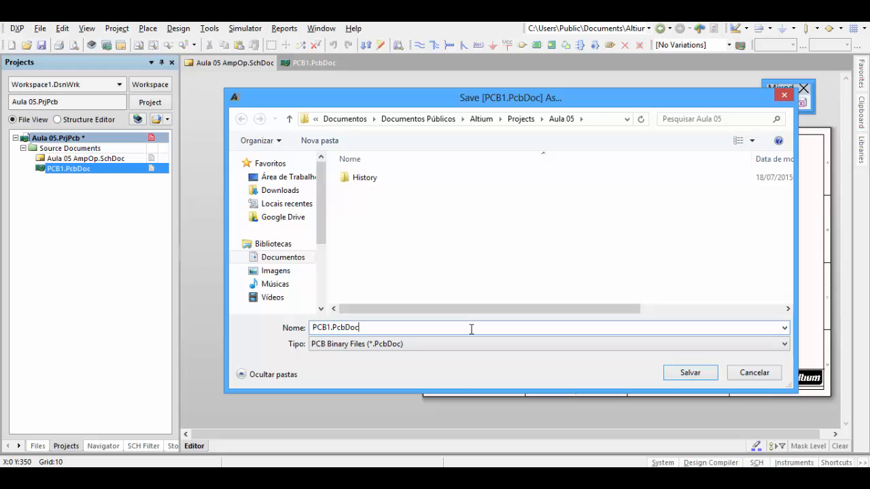
key(BackSpace)
key(BackSpace)
key(BackSpace)
key(BackSpace)
key(BackSpace)
key(BackSpace)
key(BackSpace)
key(BackSpace)
key(BackSpace)
key(BackSpace)
key(BackSpace)
text(Au)
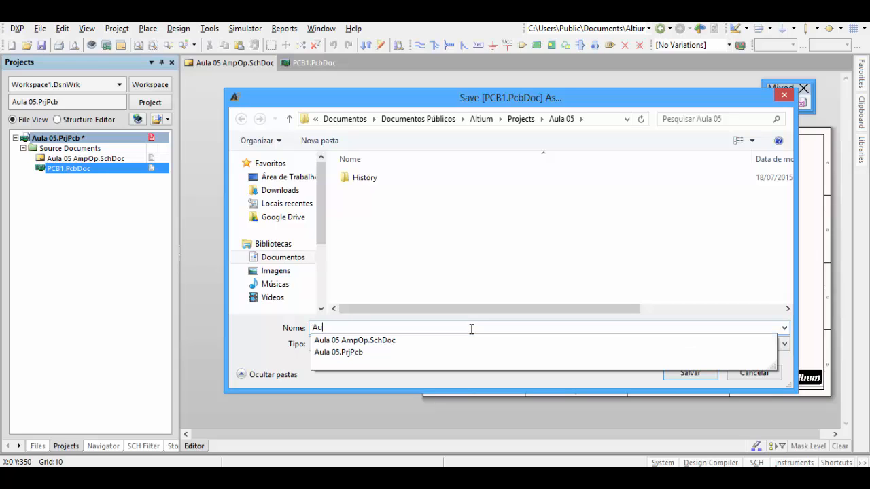
text(la 05)
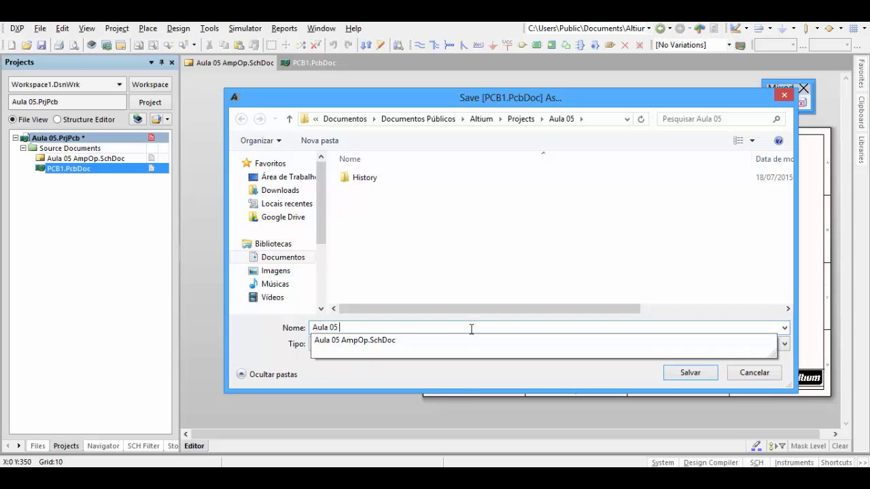
click(383, 340)
click(399, 330)
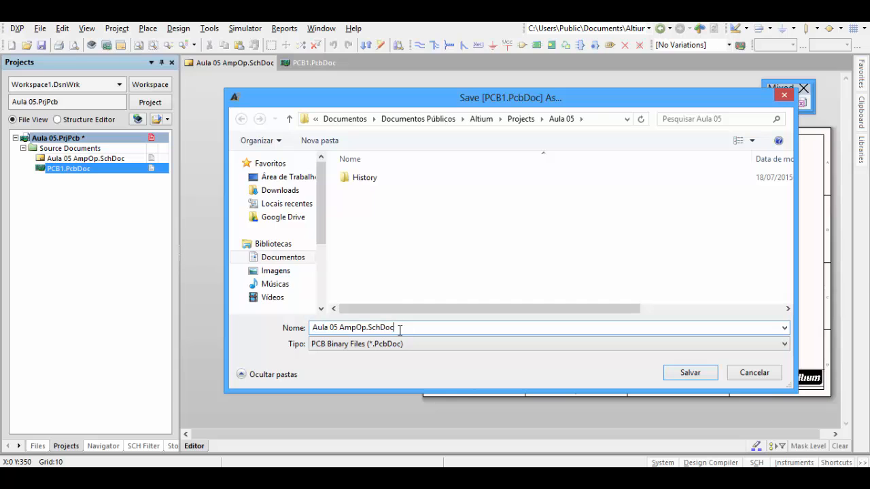
key(BackSpace)
key(BackSpace)
key(BackSpace)
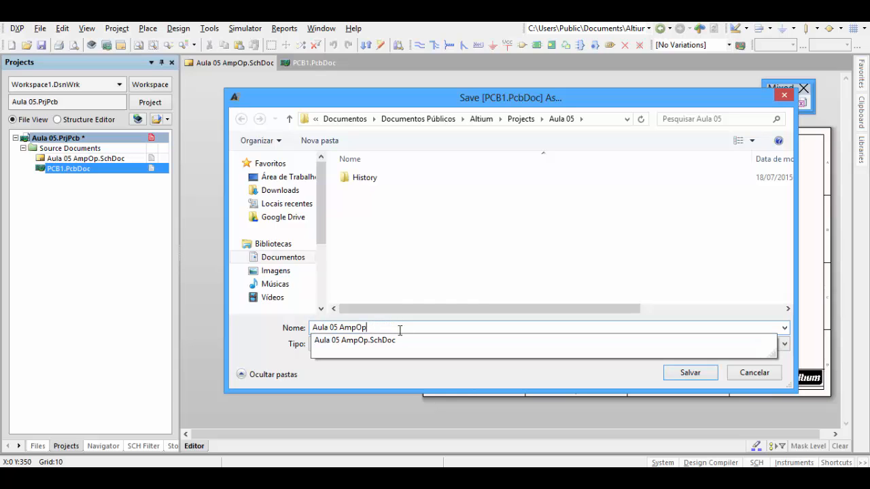
key(Return)
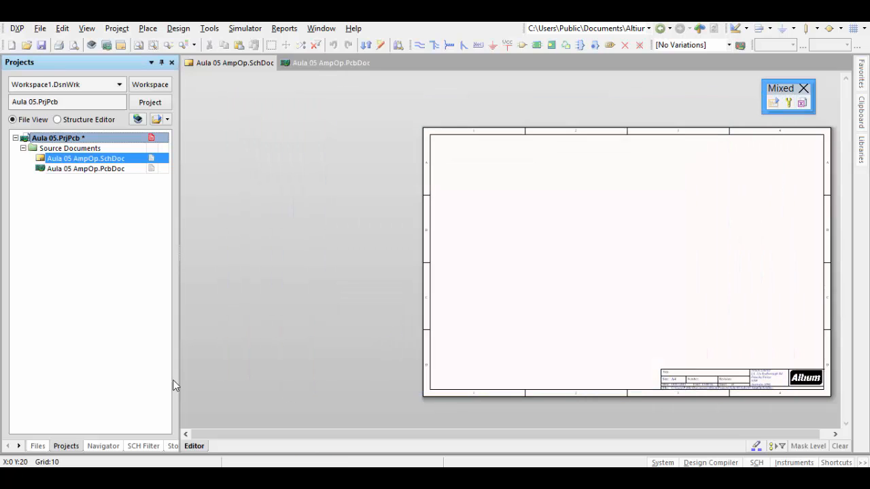
- Show the schematic and PCB documents in turn and save the Aula 05 project
click(106, 161)
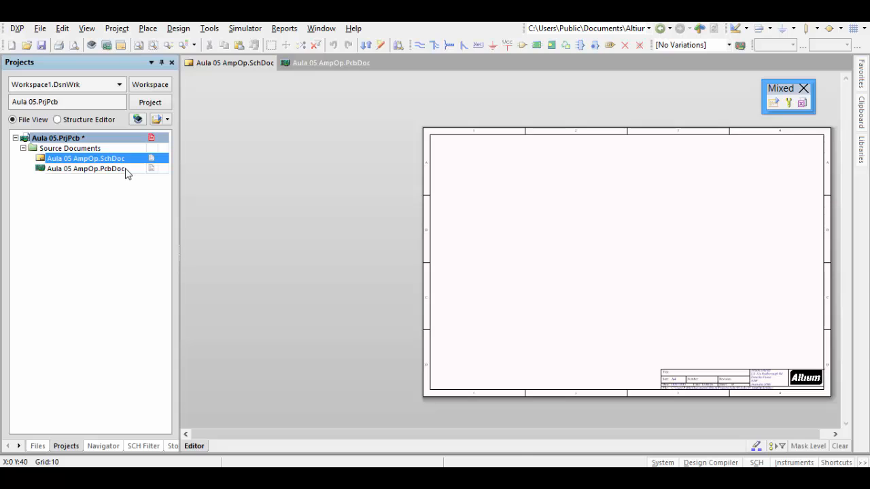
click(126, 170)
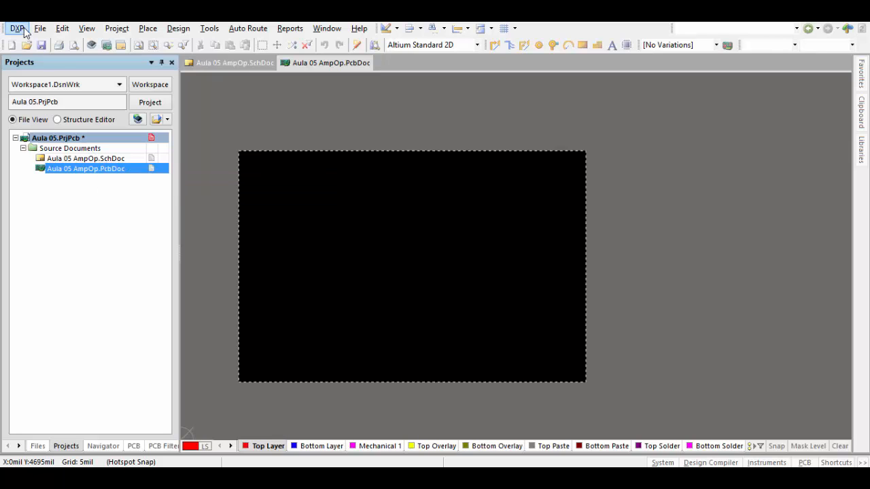
right_click(96, 144)
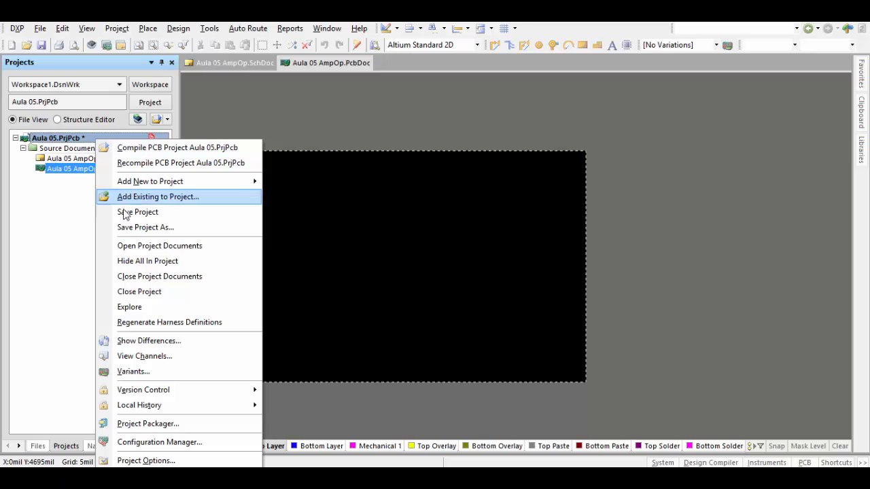
click(148, 215)
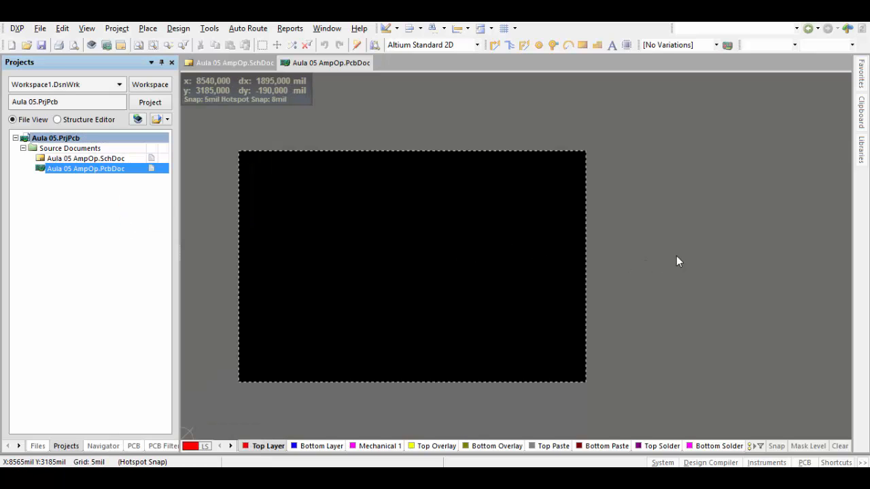
- Close the Aula 05 AmpOp PCB document and the floating Mixed toolbar, leaving only the schematic open
right_click(319, 61)
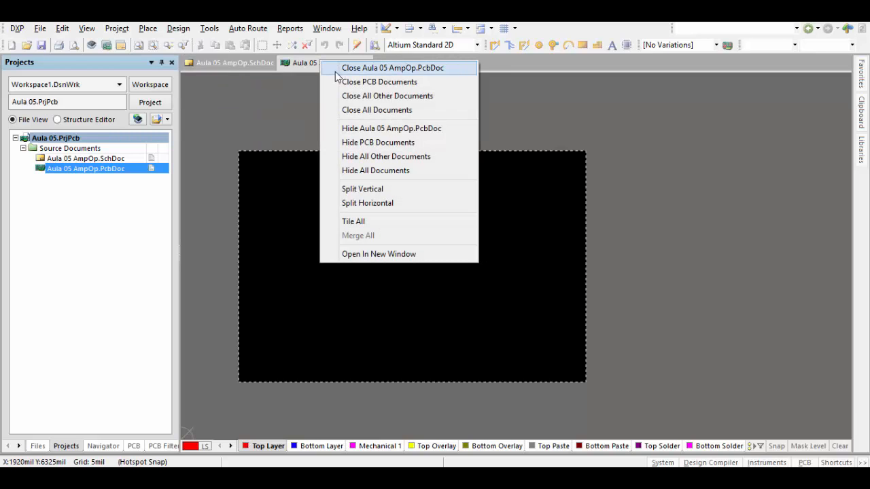
click(335, 71)
drag(621, 239, 558, 245)
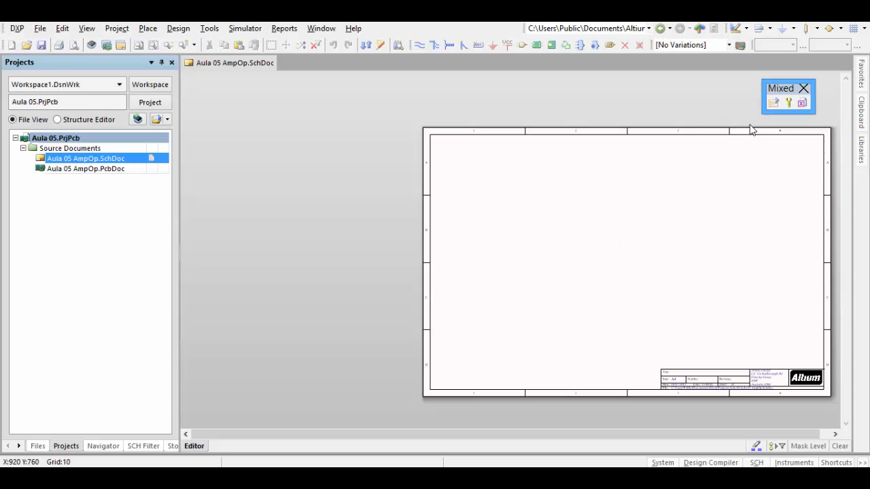
click(803, 90)
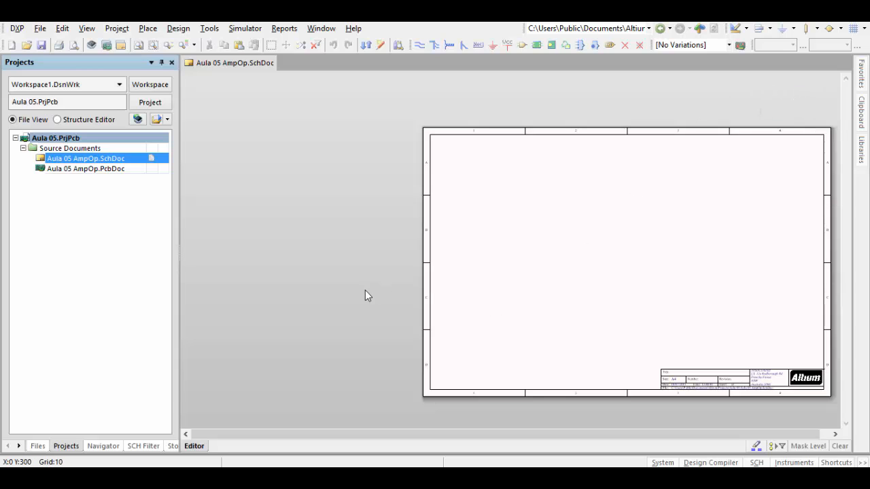
- Examine the blank schematic sheet and its title block, including the title, size, date and file path fields
ctrl+scroll(575, 330, down, 1)
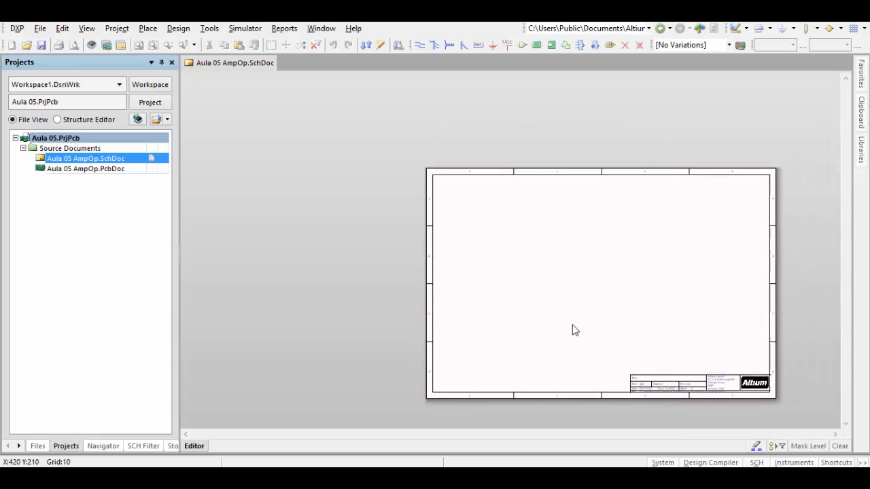
scroll(575, 329, right, 3)
ctrl+scroll(575, 329, up, 5)
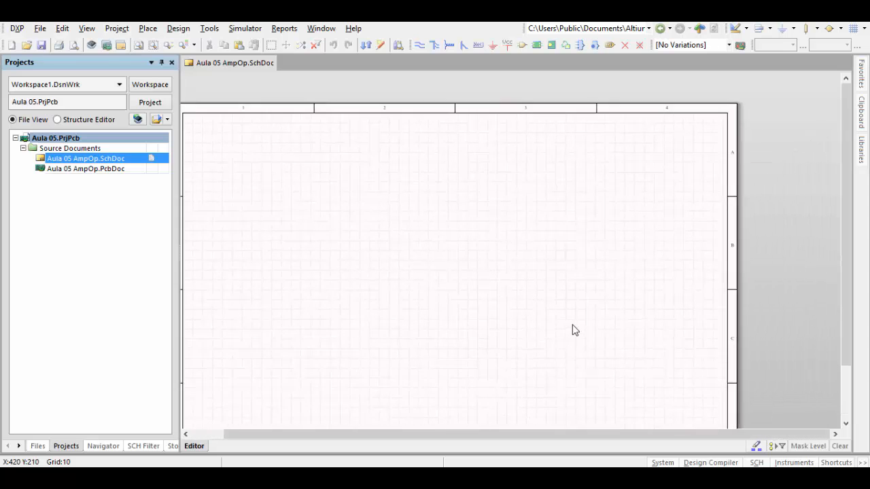
ctrl+scroll(575, 330, down, 3)
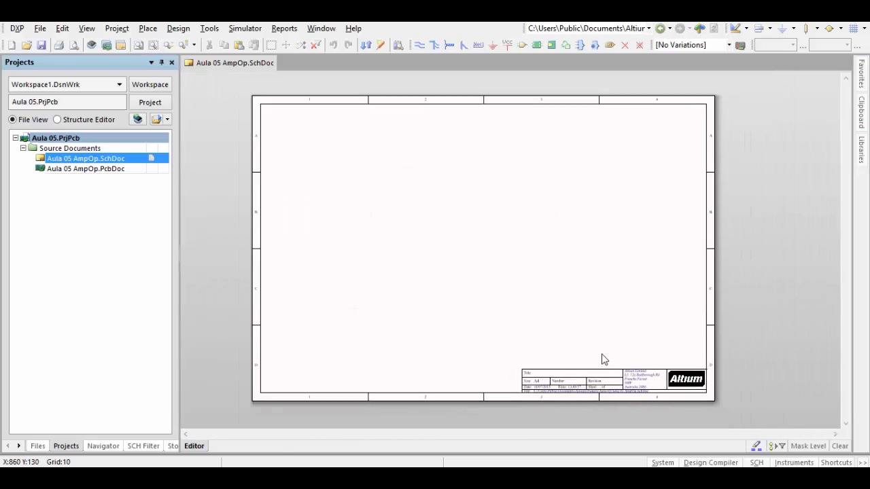
ctrl+scroll(602, 359, up, 3)
ctrl+scroll(601, 359, up, 2)
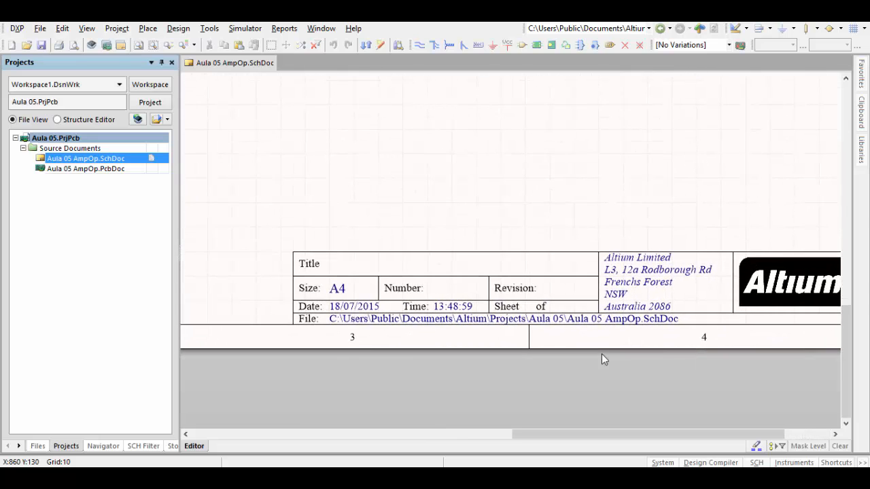
ctrl+scroll(602, 359, down, 1)
ctrl+scroll(602, 358, up, 1)
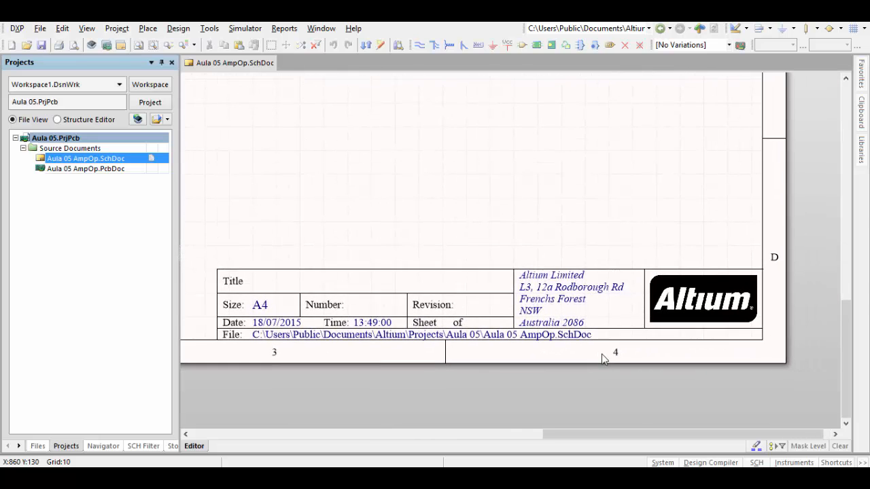
right_drag(347, 257, 351, 266)
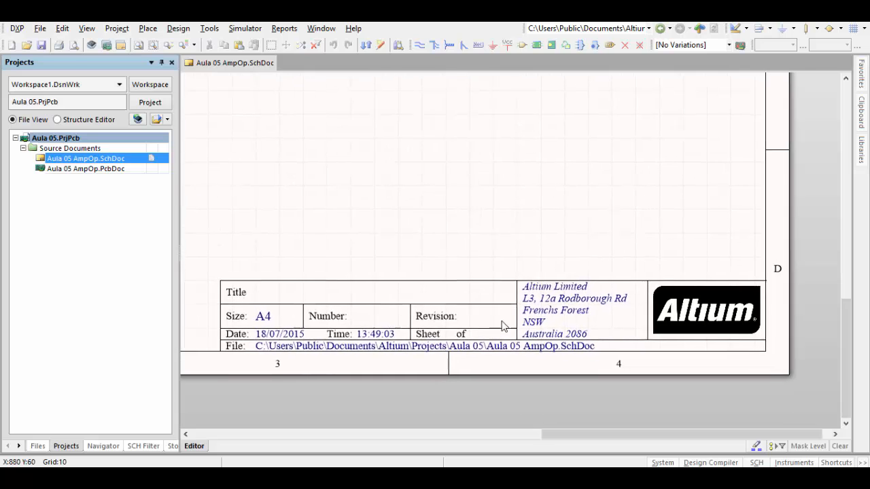
right_drag(442, 314, 463, 328)
ctrl+scroll(585, 367, down, 1)
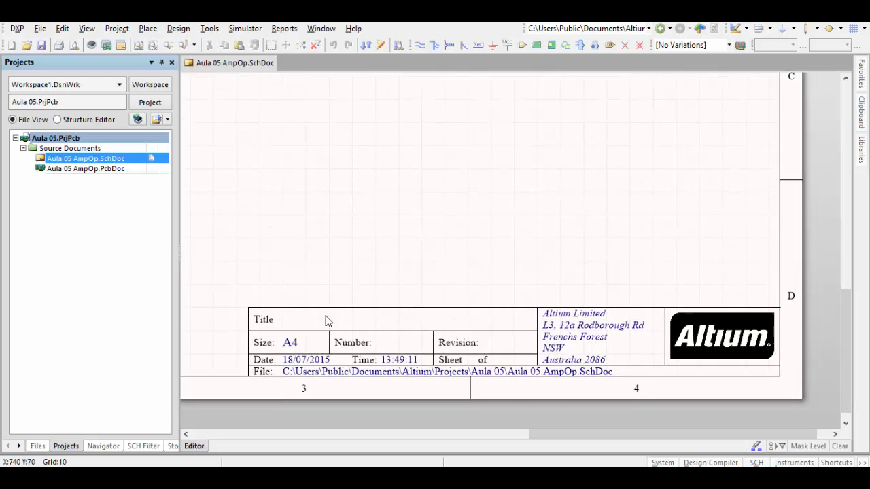
ctrl+scroll(326, 322, down, 2)
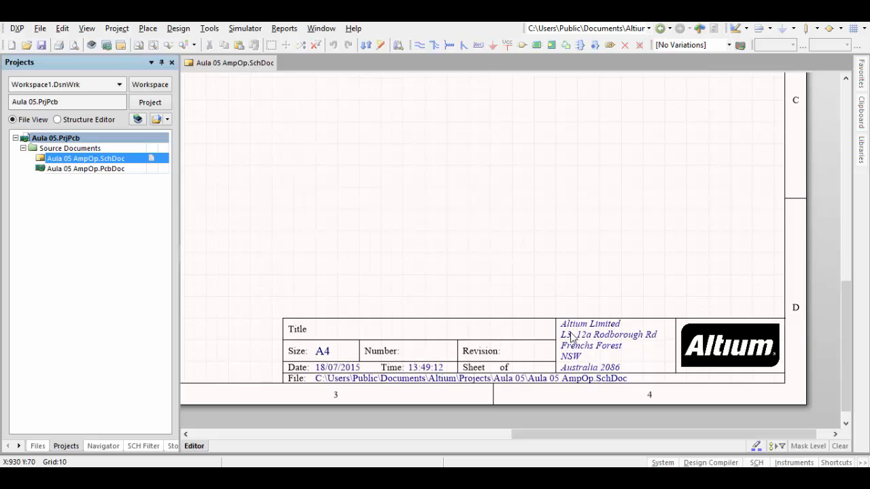
ctrl+scroll(572, 337, down, 3)
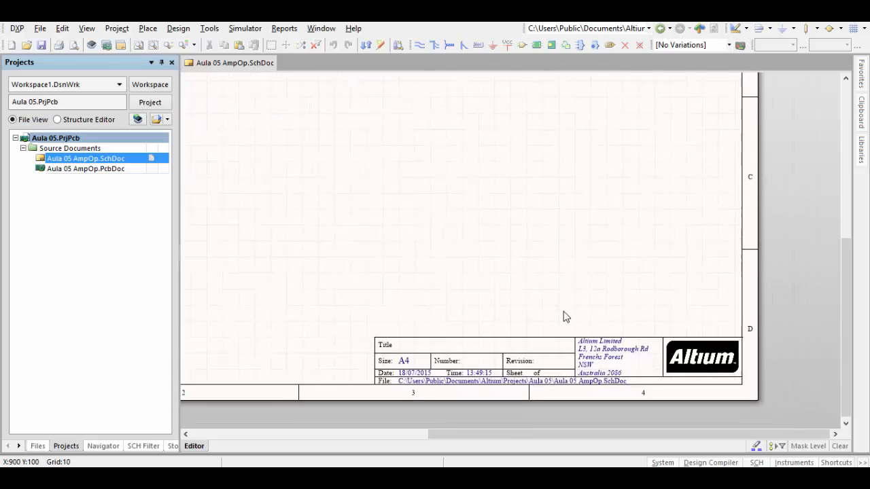
ctrl+scroll(565, 316, down, 4)
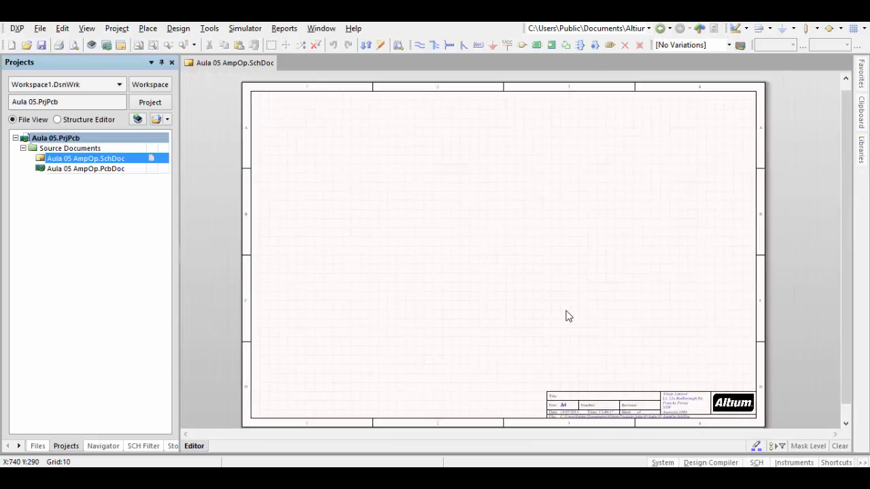
ctrl+scroll(566, 311, down, 4)
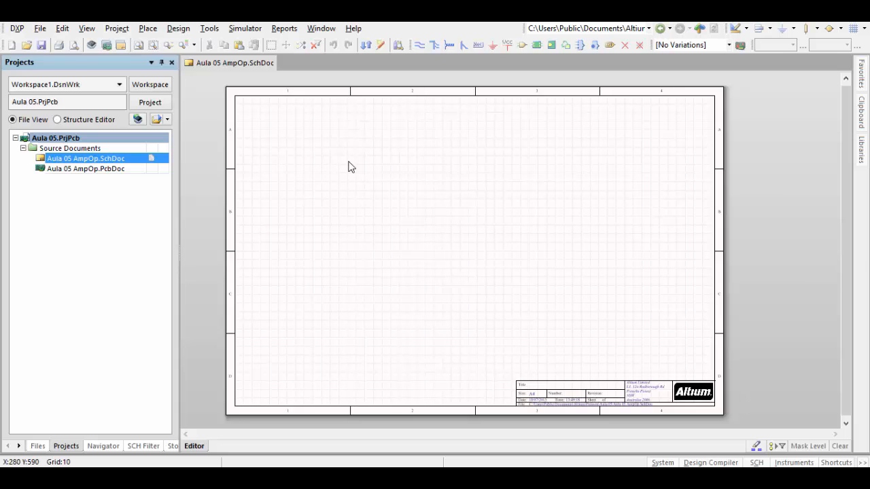
- Find the Res1 resistor in Miscellaneous Devices.IntLib by filtering for res, and start placing it on the schematic
click(861, 160)
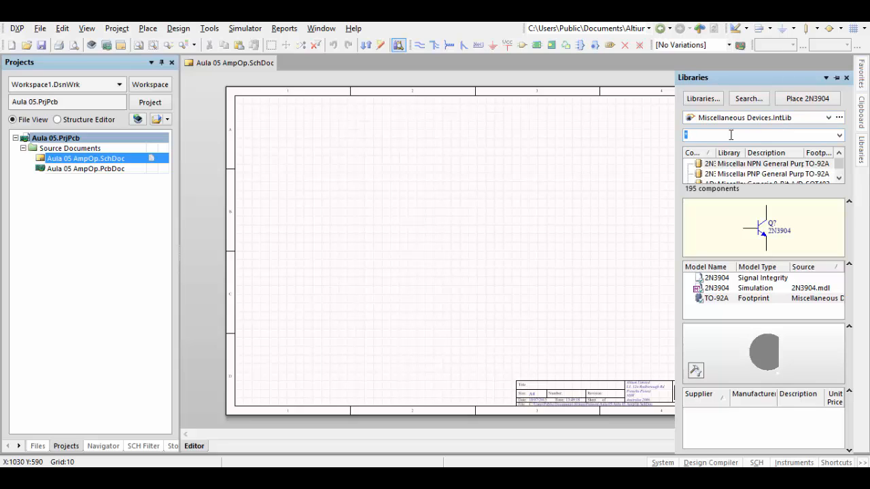
text(res)
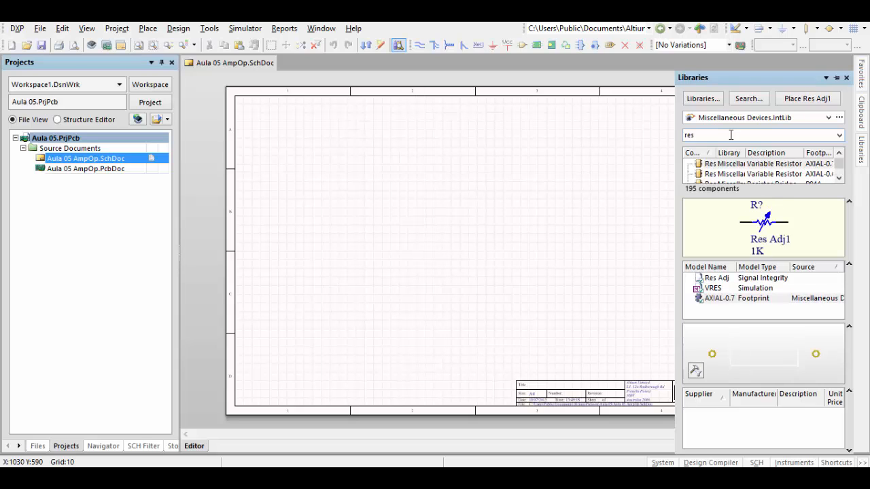
click(712, 167)
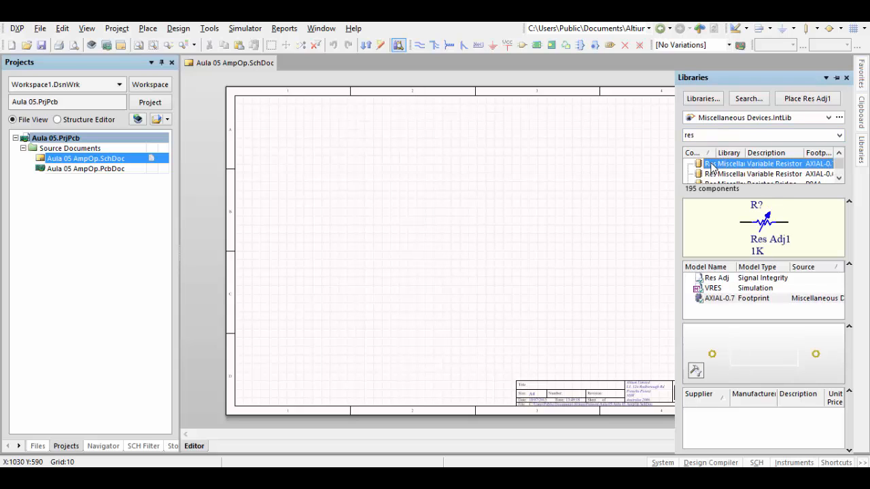
key(Down)
key(Down)
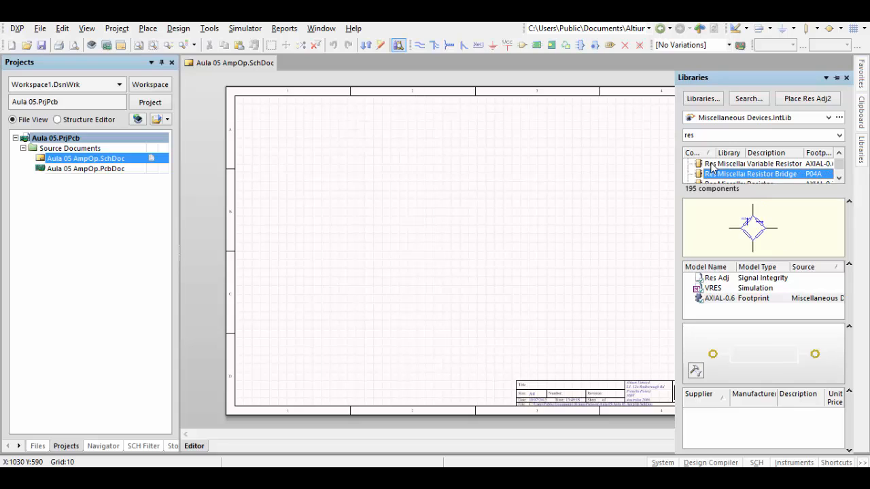
key(Down)
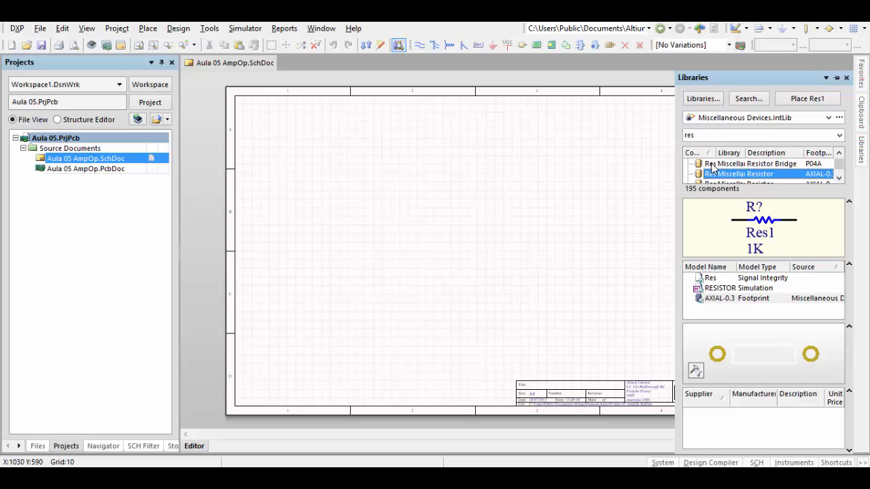
click(809, 100)
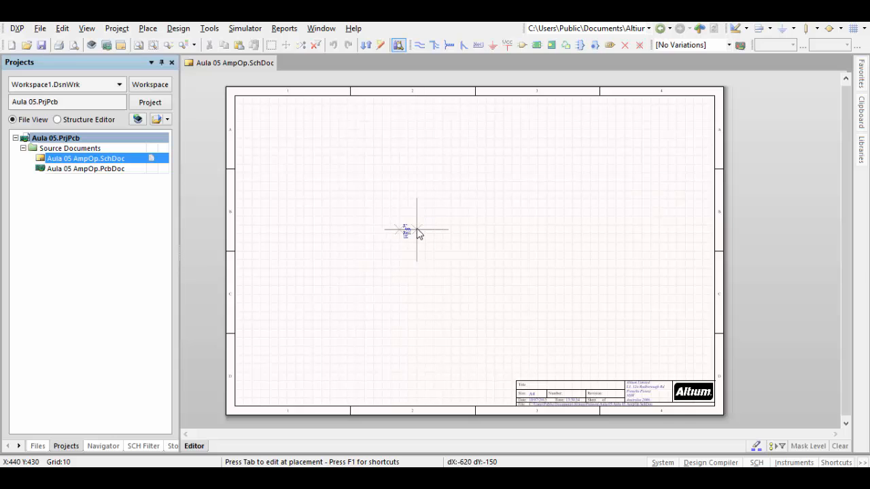
- Set the resistor's designator to R1 and place it vertically near the sheet's left edge, in the upper part of zone B
key(Tab)
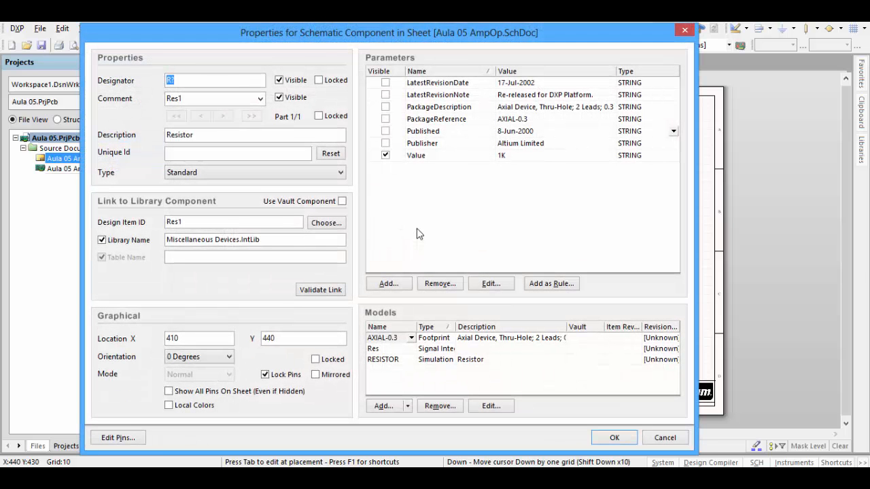
click(214, 81)
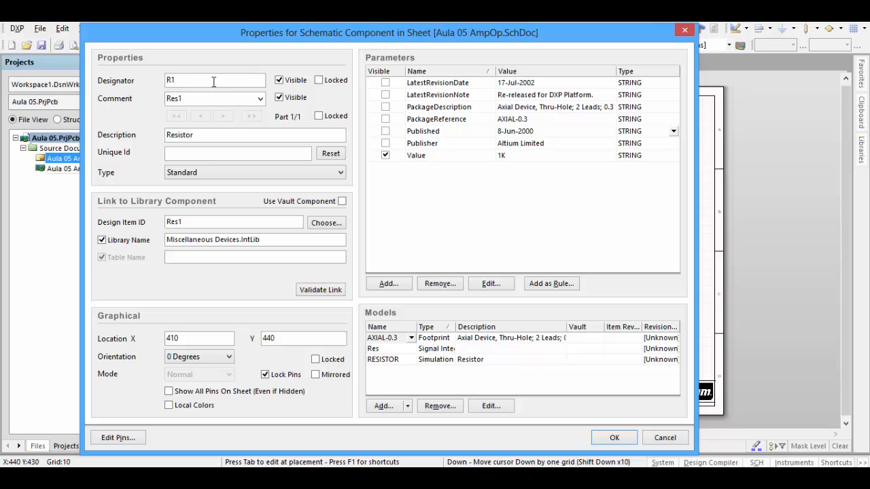
text(1)
key(Return)
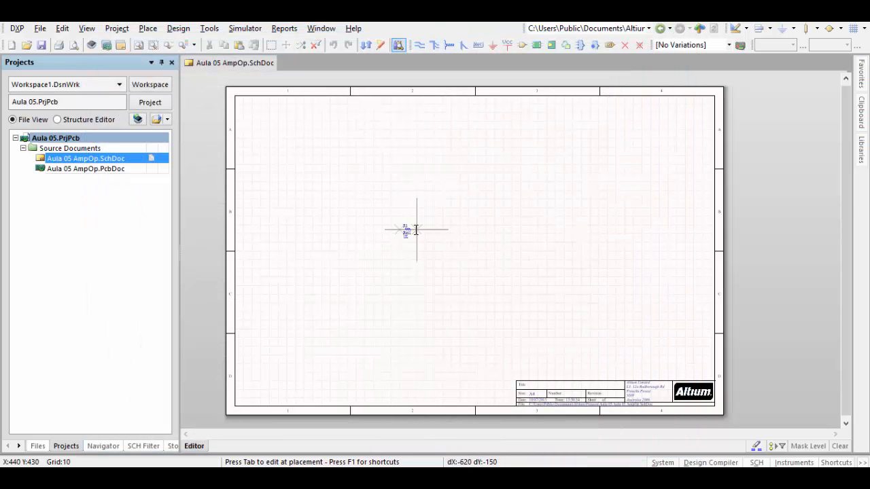
key(space)
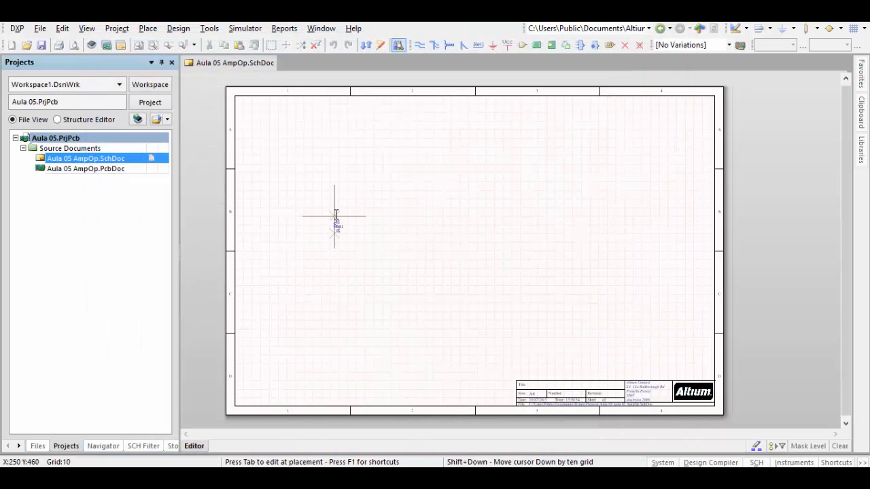
ctrl+scroll(336, 216, down, 1)
ctrl+scroll(336, 216, up, 4)
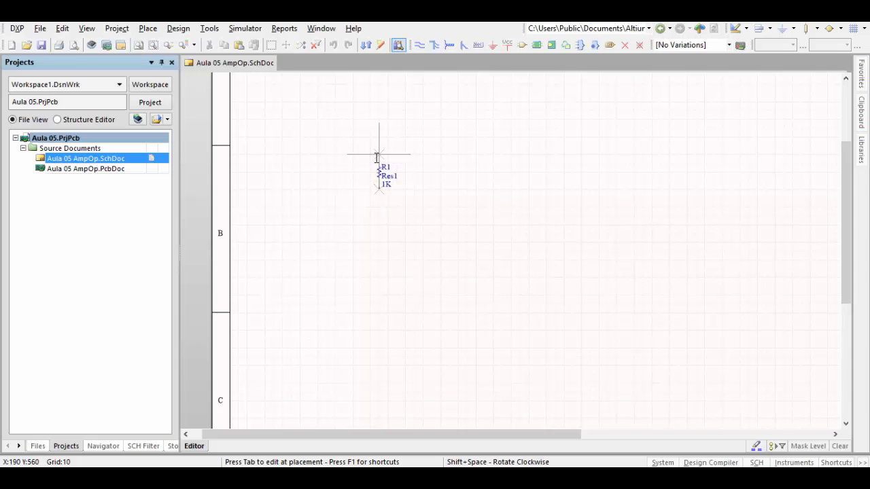
click(375, 157)
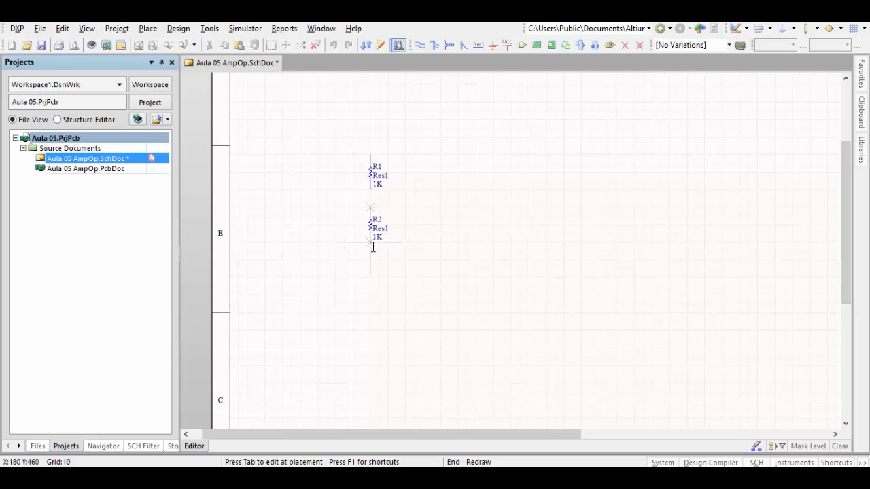
- Place a second vertical Res1 resistor directly below R1 and three horizontal ones spread out to its right, then end the placement
click(371, 243)
key(space)
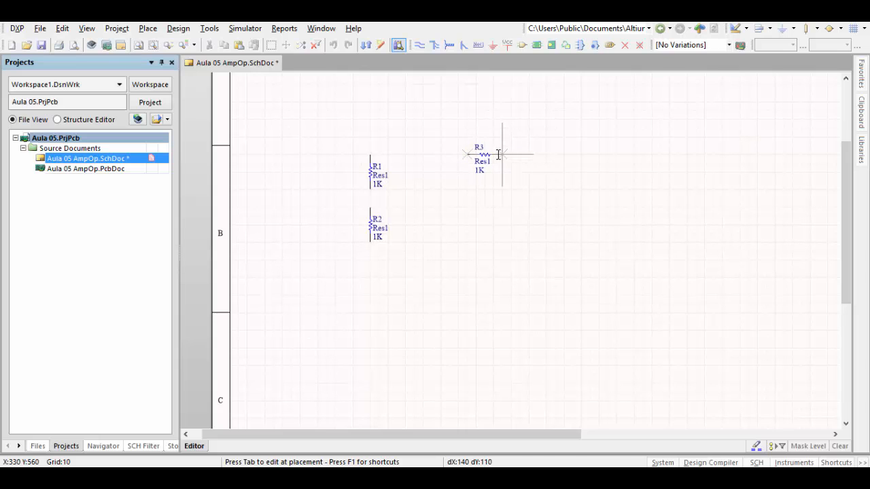
click(497, 154)
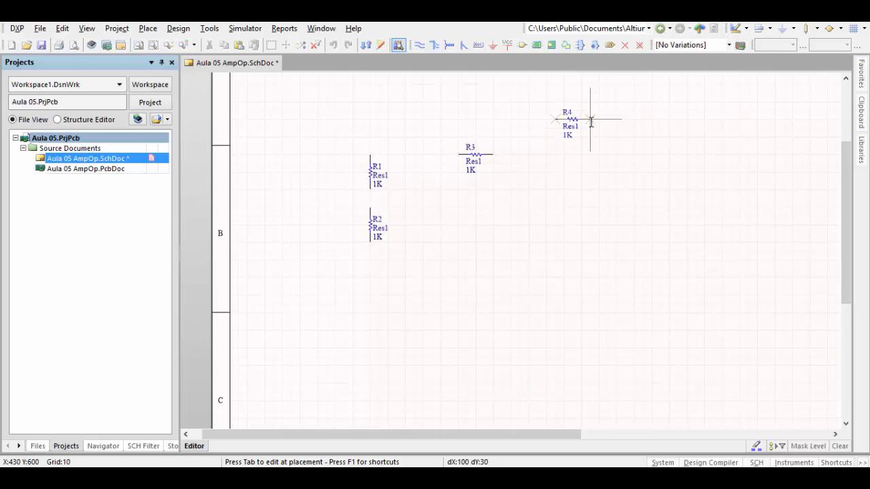
click(586, 121)
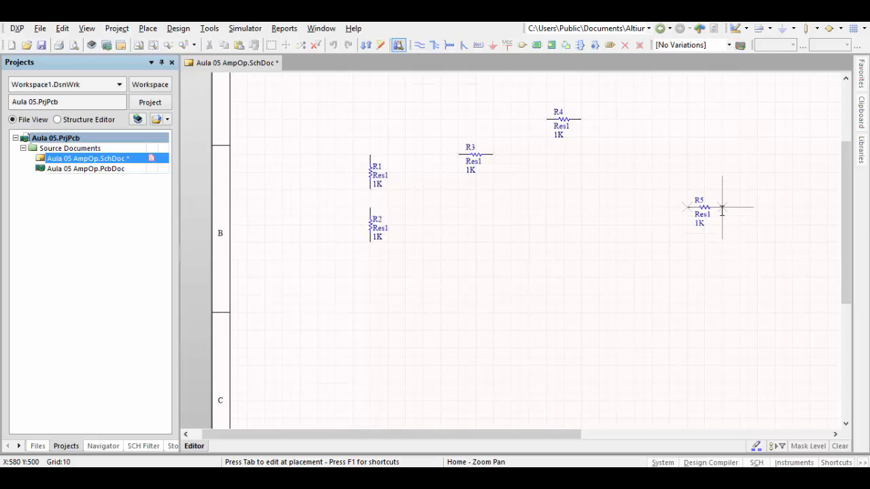
click(721, 207)
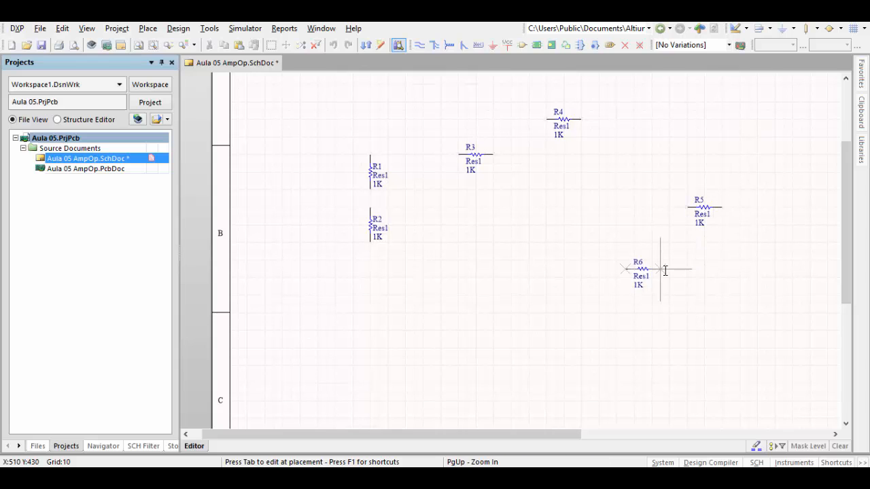
key(Escape)
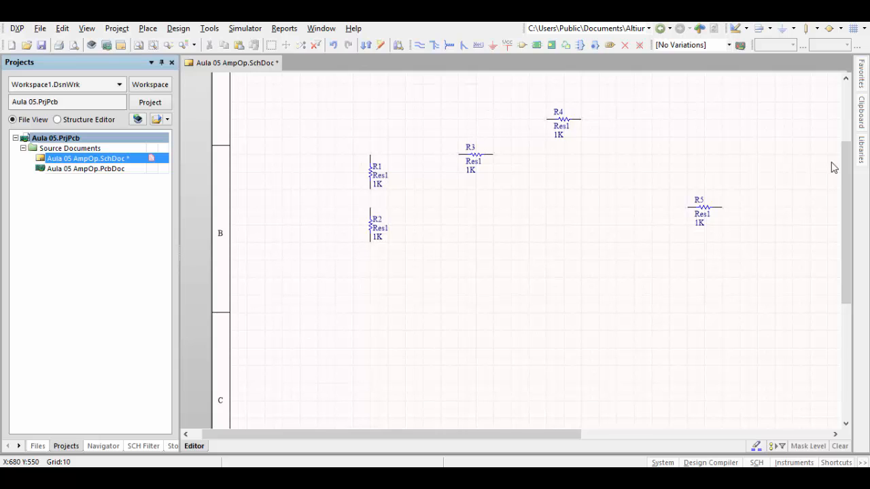
- Open the available libraries settings and compare the project library list with the installed library list
click(867, 147)
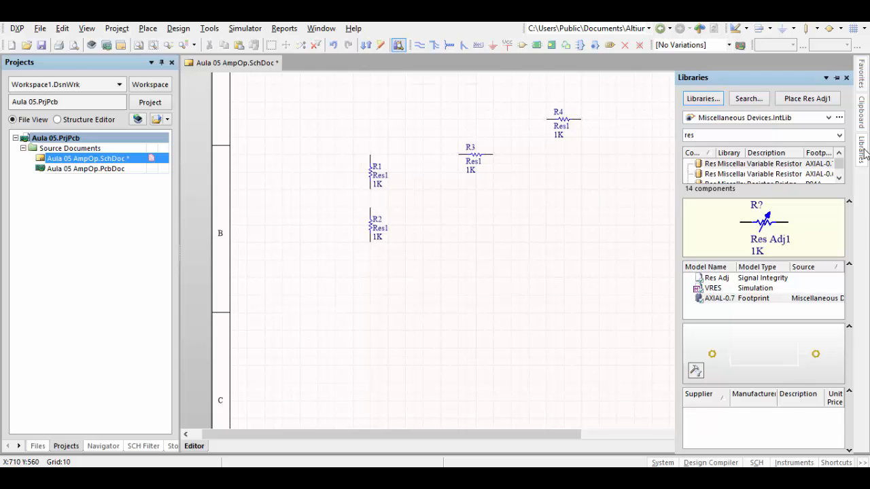
click(703, 101)
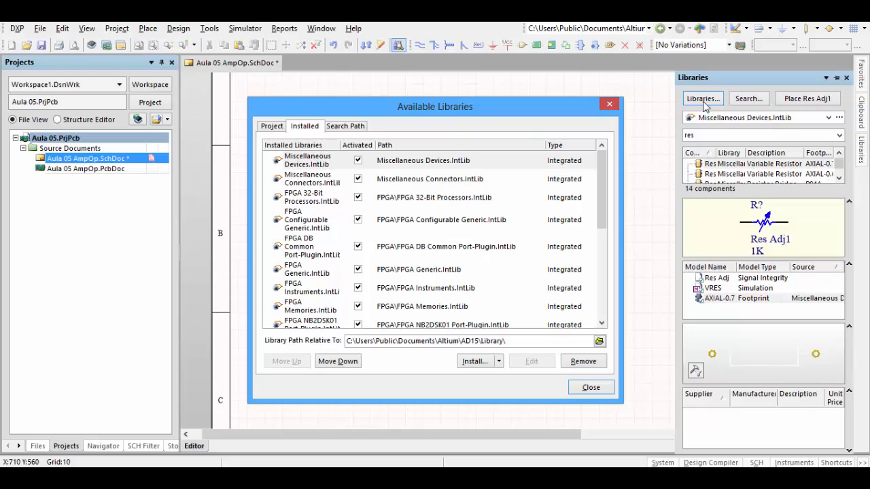
click(273, 128)
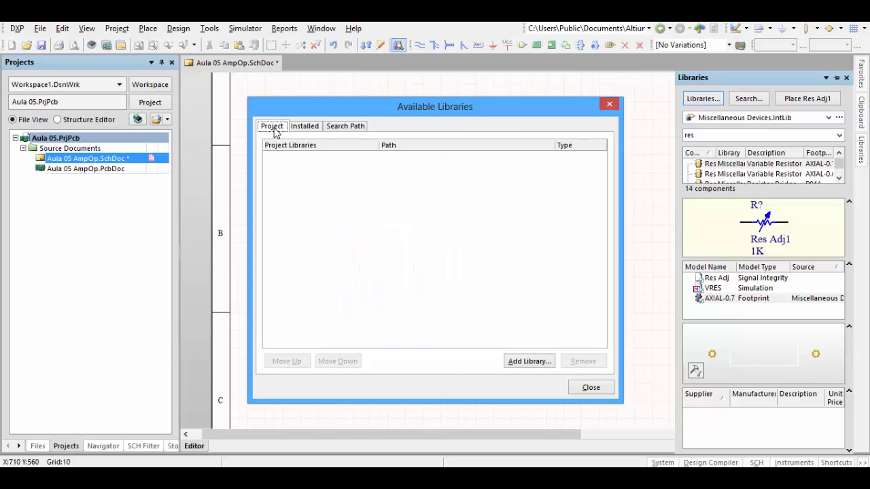
click(308, 129)
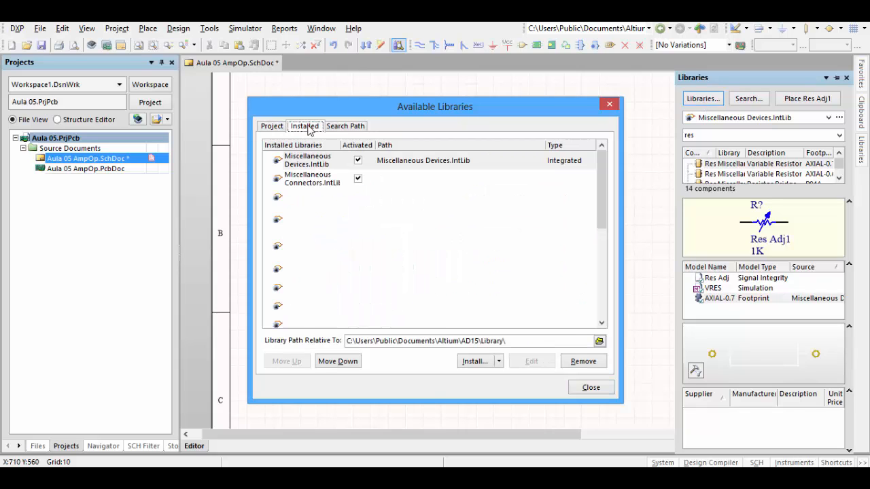
click(270, 127)
click(303, 129)
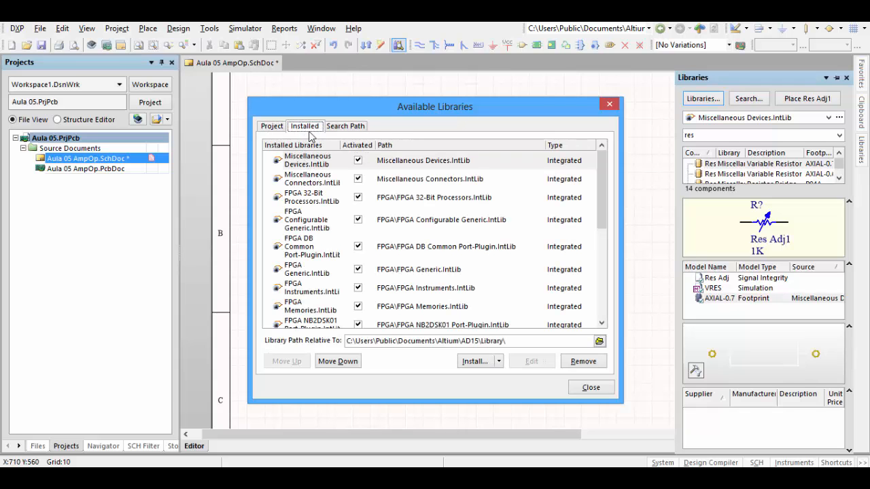
- Start installing a library from file and look through the contents of the AD15 Library folder
click(486, 367)
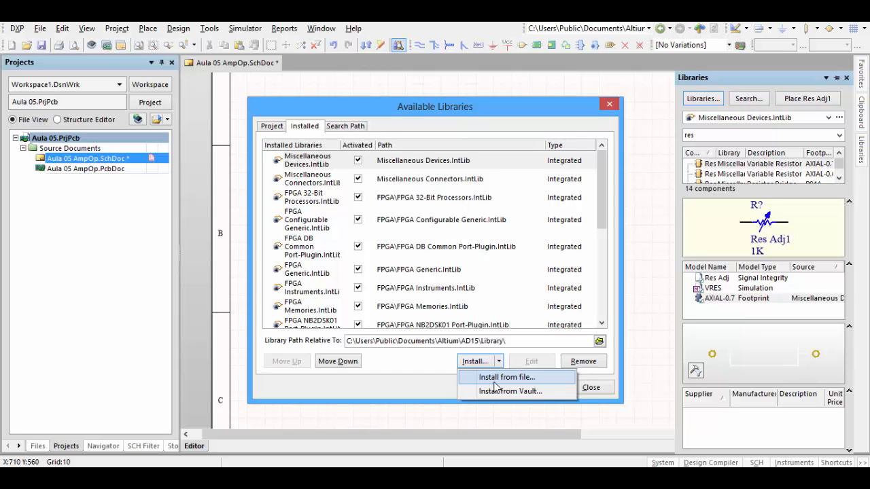
click(494, 382)
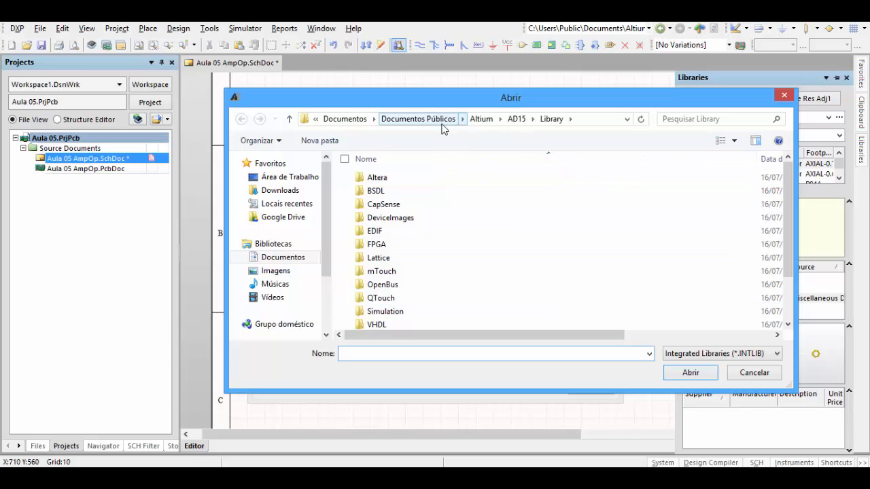
click(517, 125)
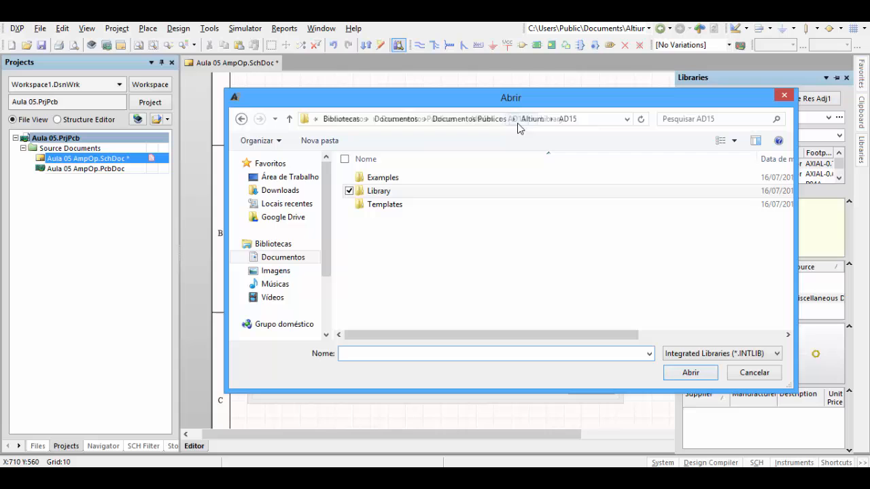
double_click(390, 196)
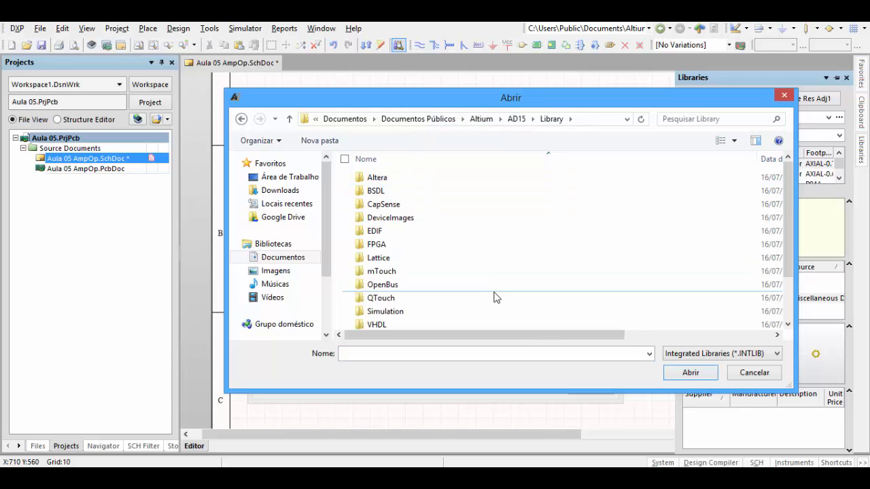
scroll(495, 295, down, 2)
scroll(496, 295, up, 2)
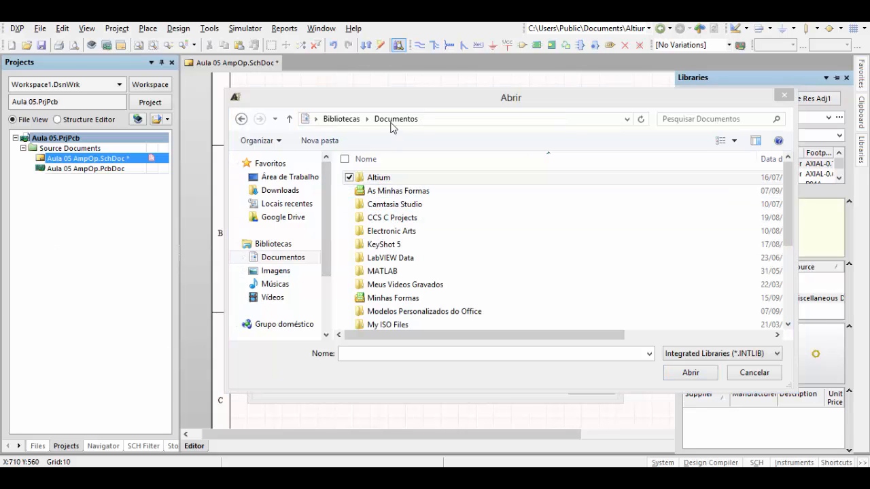
- Install National Semiconductor Amplifier.IntLib from the National_Semiconductor_Amplifier folder within Documents > Altium > Projects, and close the library settings
click(381, 182)
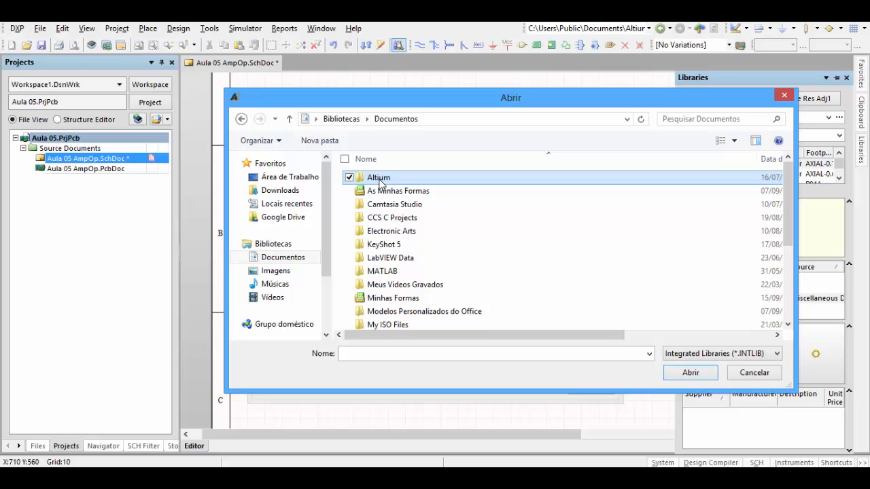
double_click(379, 182)
double_click(385, 206)
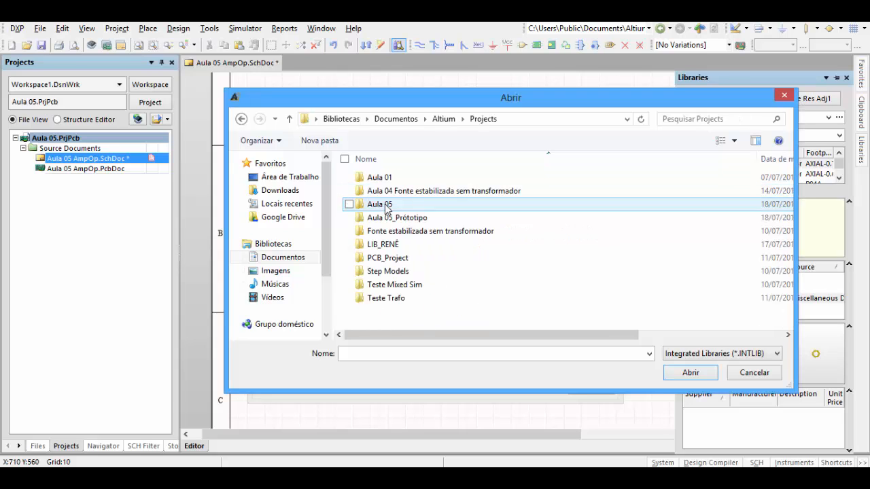
double_click(394, 245)
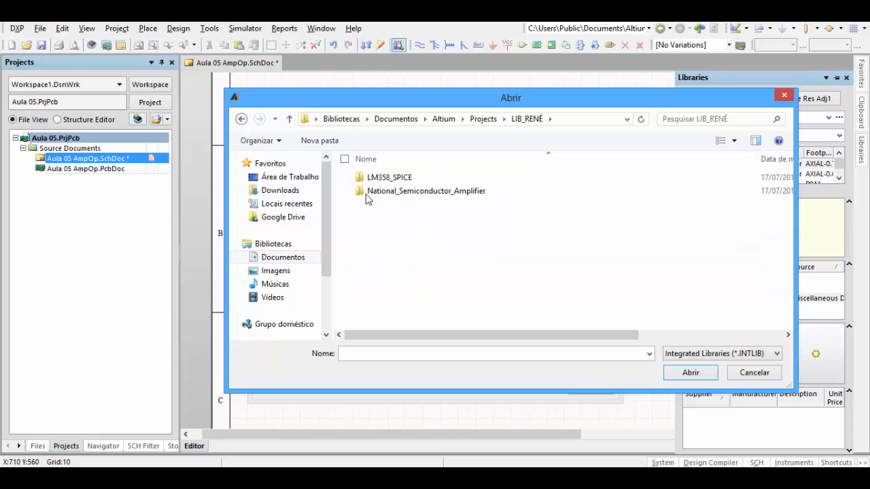
double_click(416, 194)
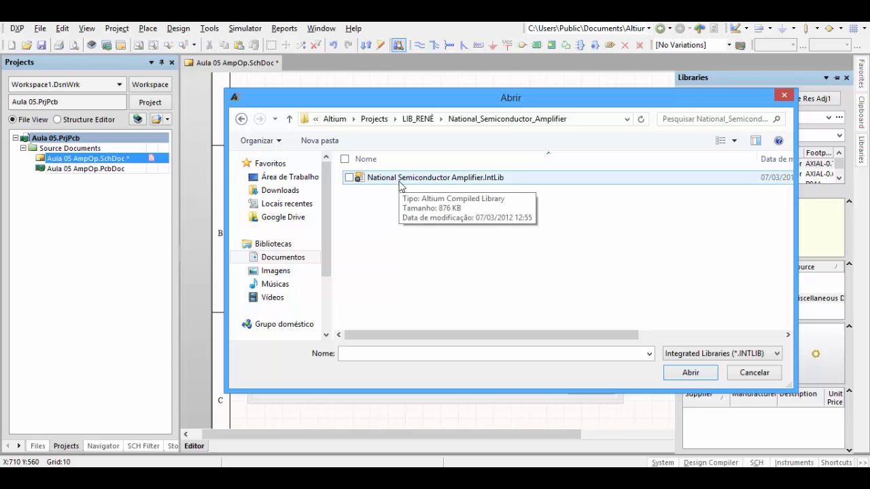
double_click(400, 180)
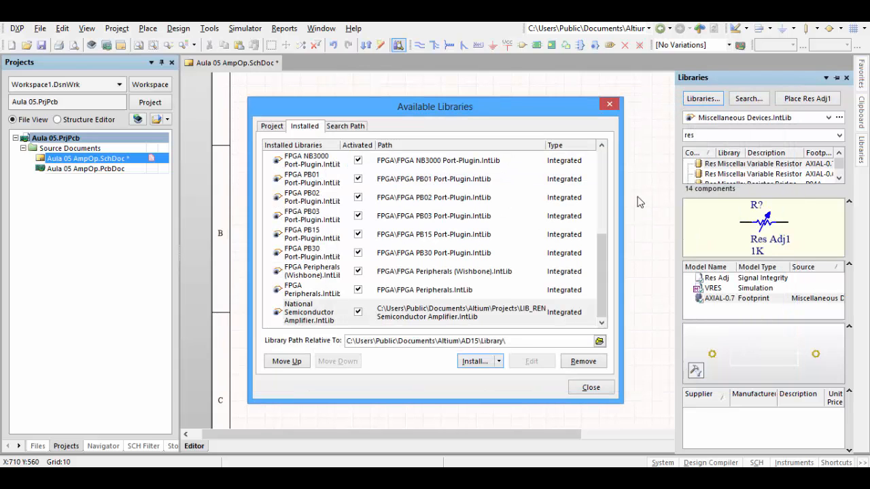
click(588, 388)
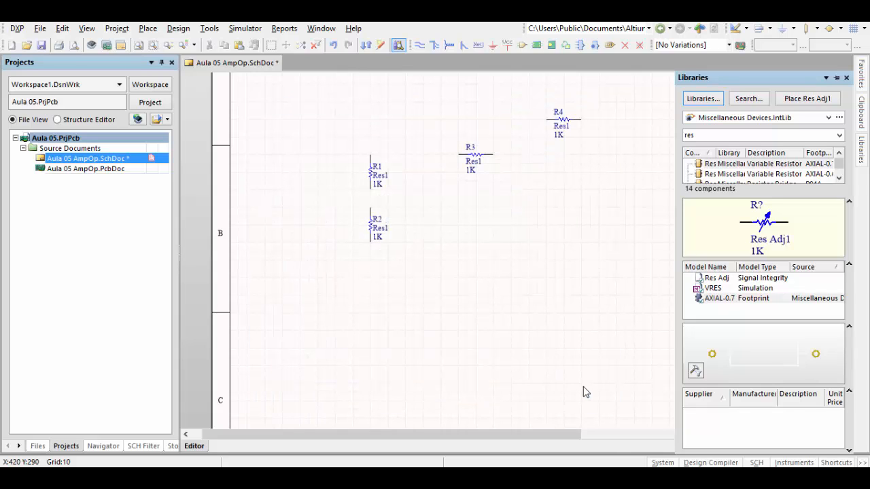
- Switch the active library to National Semiconductor Amplifier.IntLib and filter its components for lm358
click(828, 117)
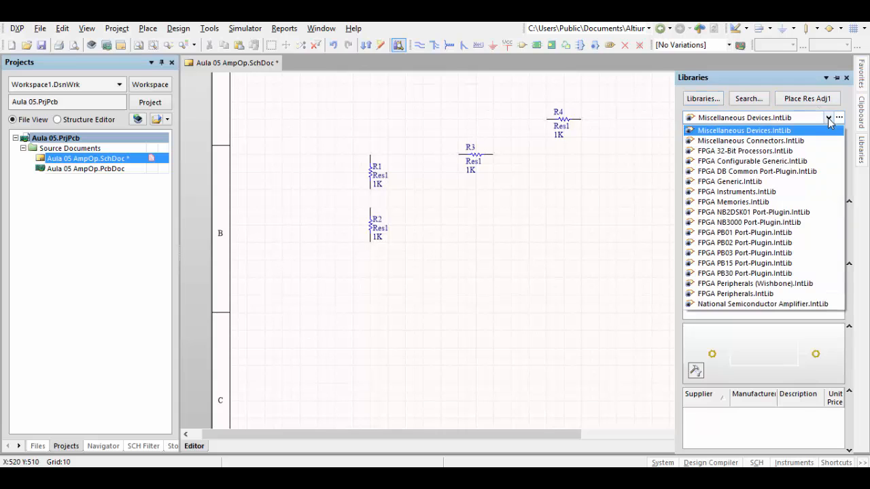
click(804, 308)
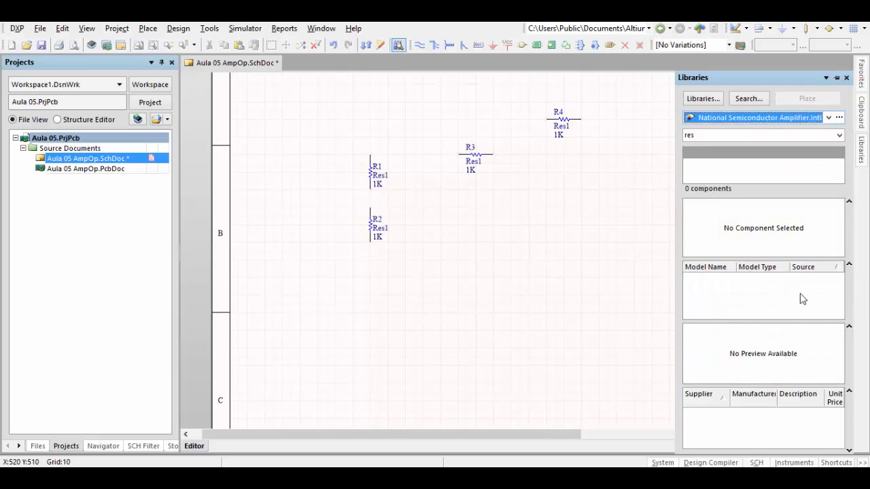
click(710, 139)
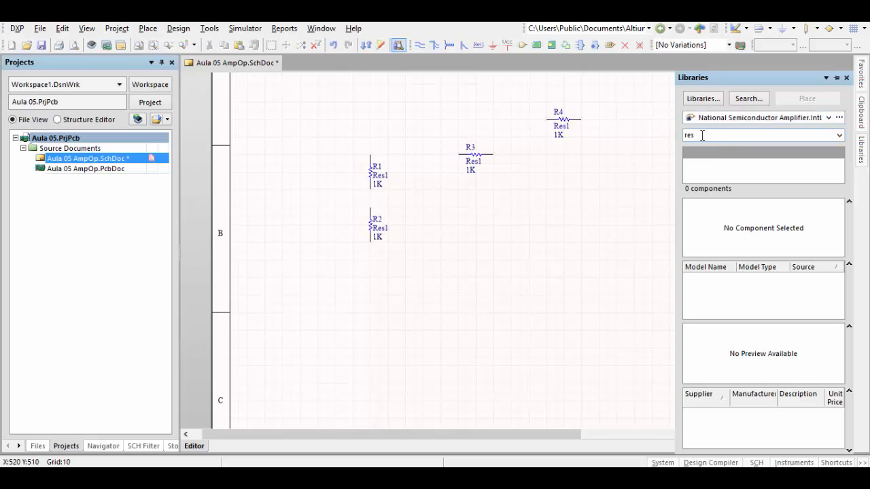
double_click(702, 135)
text(lm)
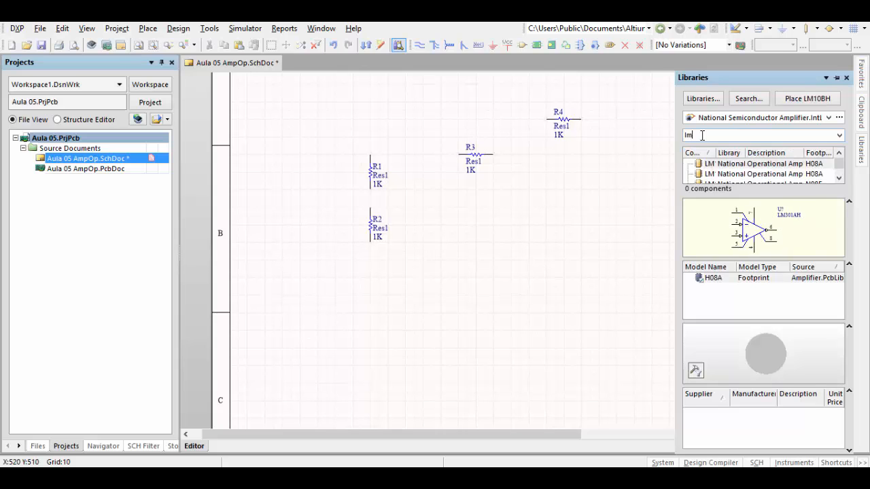
text(358)
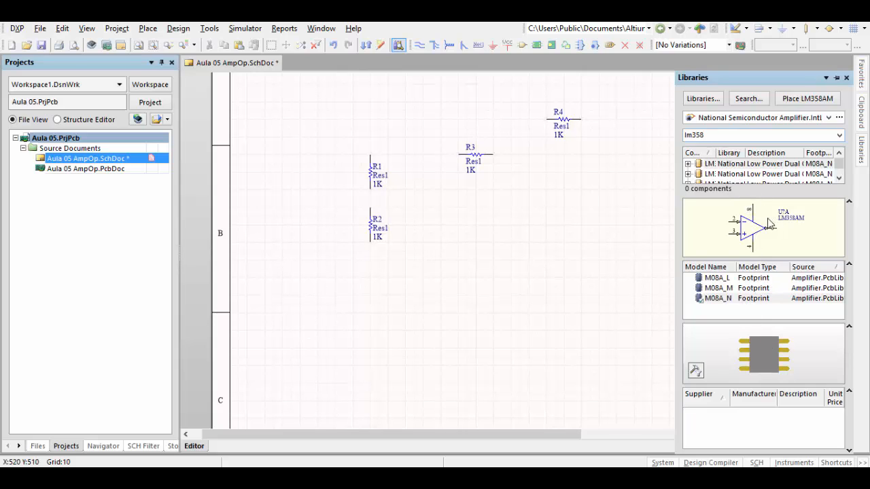
- Go through the LM358 variants from LM358AM to LM358TPX/NOPB, examining each one's symbol and footprint models
click(726, 166)
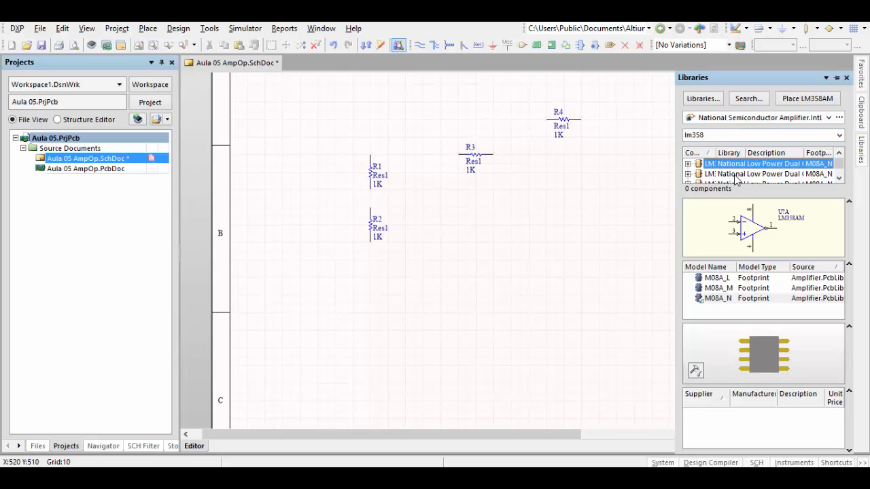
click(734, 175)
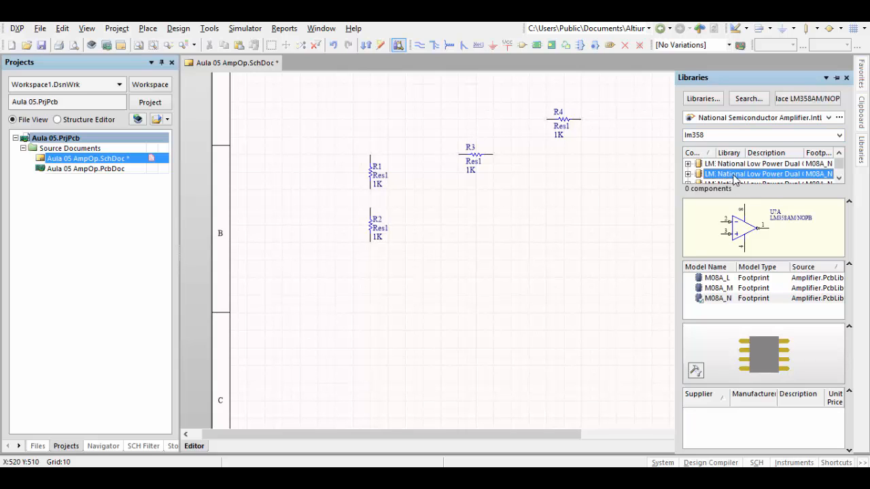
click(737, 166)
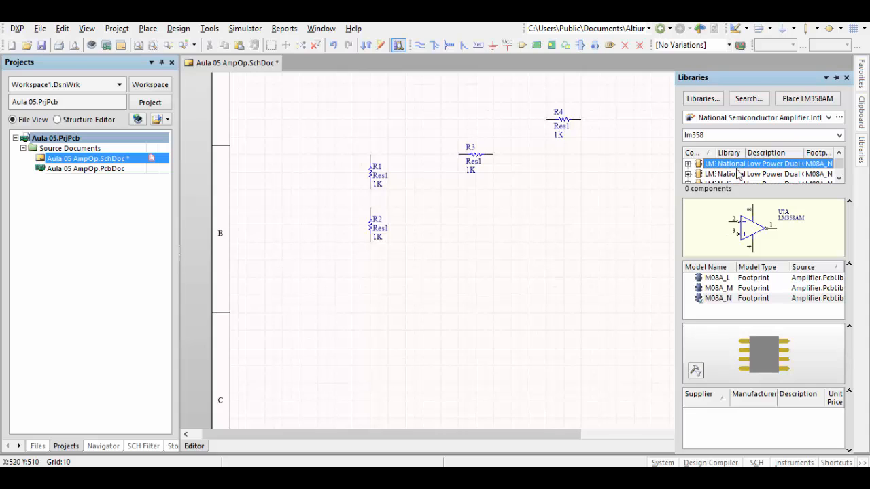
click(738, 176)
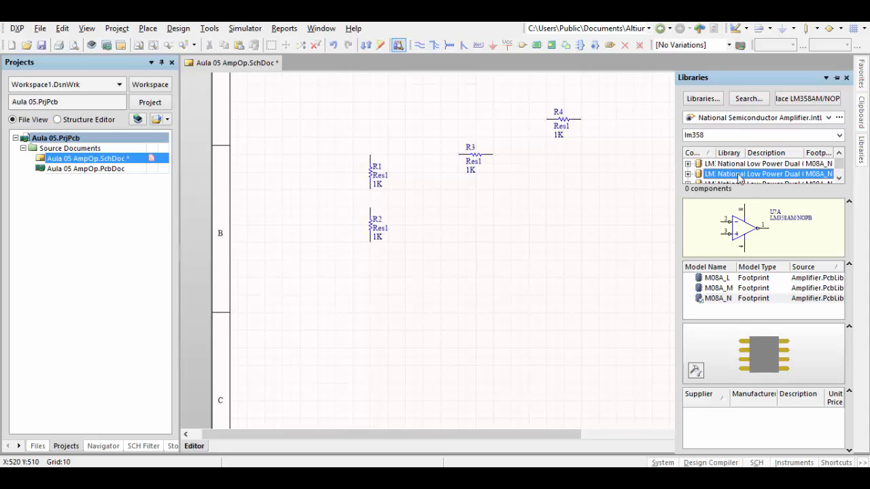
key(Down)
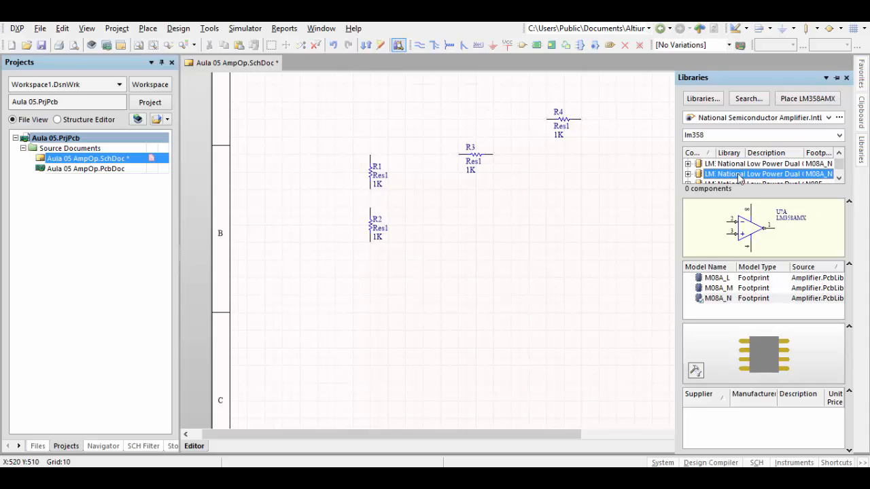
key(Down)
key(Down)
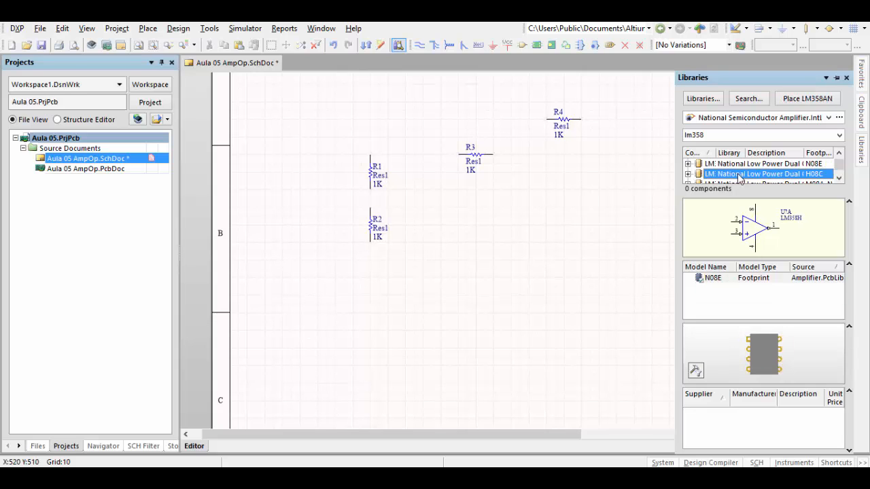
key(Down)
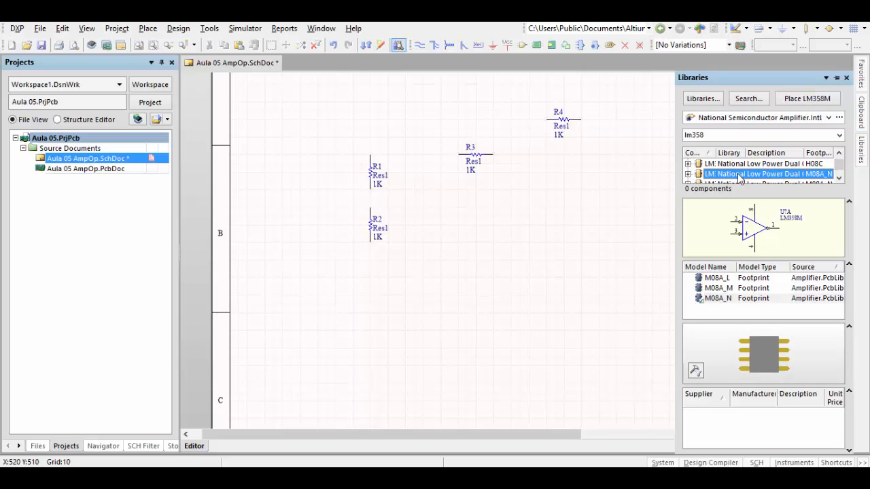
key(Down)
key(Down)
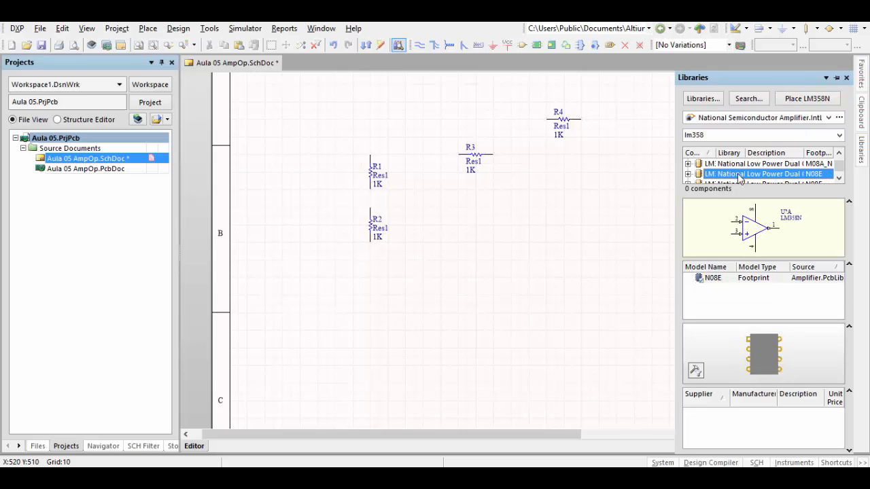
key(Down)
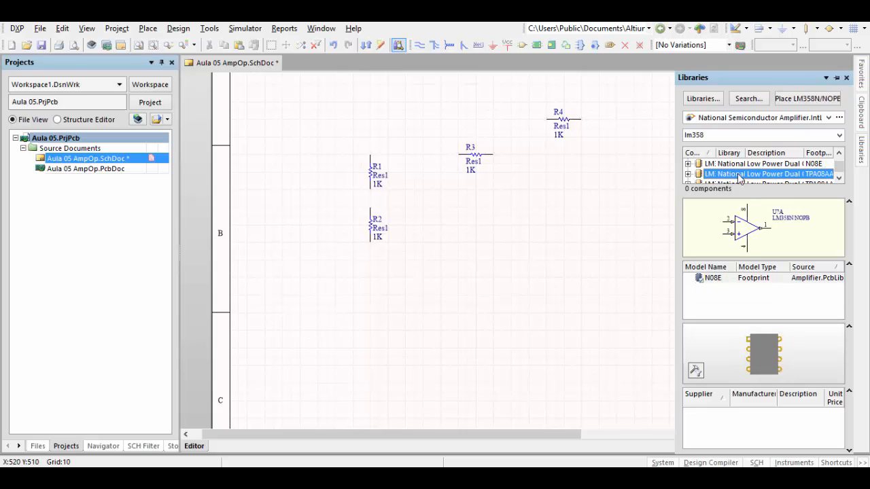
key(Down)
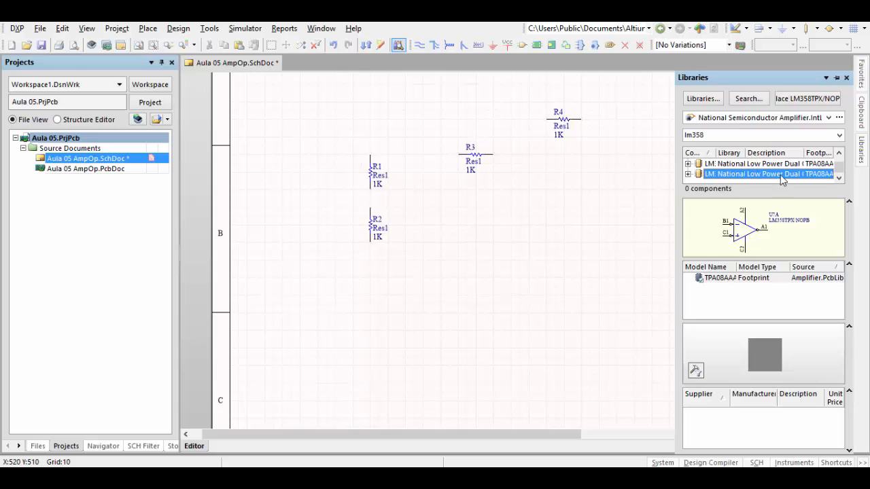
- Compare the symbols and footprint models of the LM358 variants again, from LM358AM through LM358N to LM358TPX/NOPB
scroll(839, 170, up, 2)
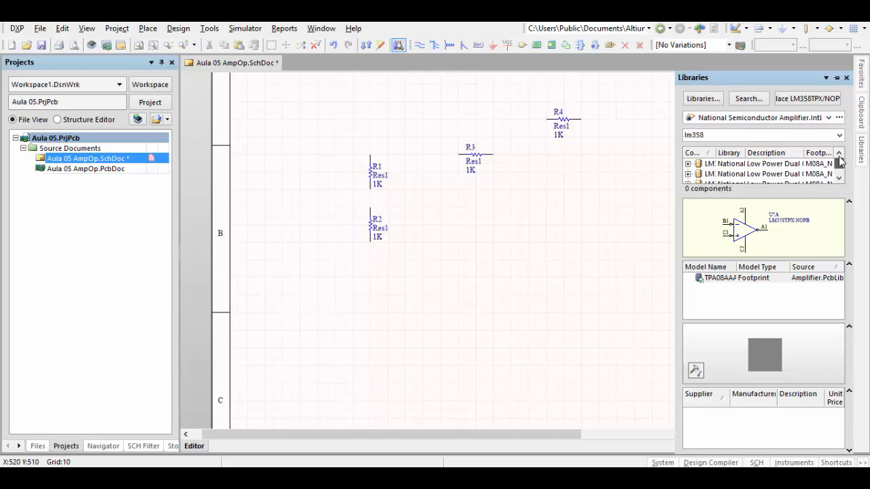
click(733, 165)
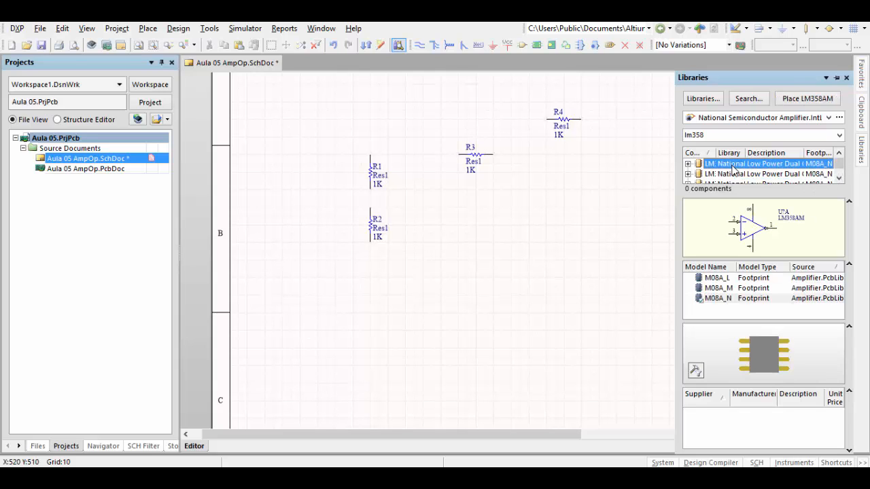
key(Down)
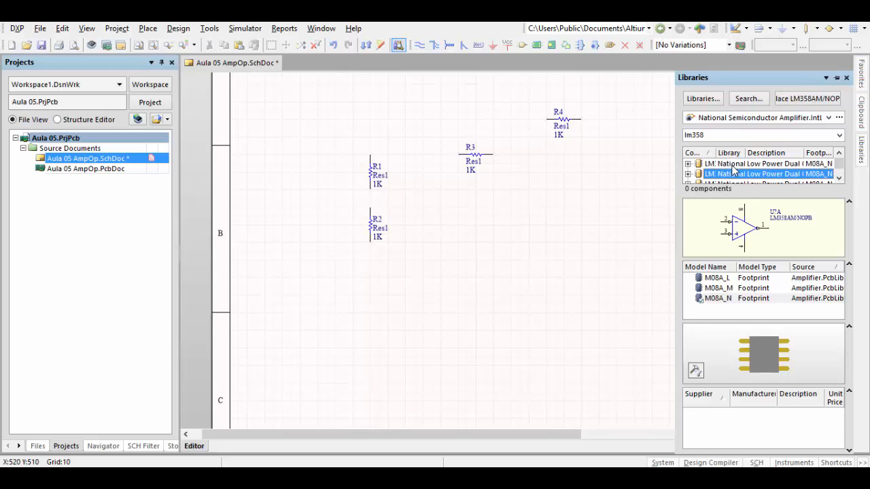
key(Up)
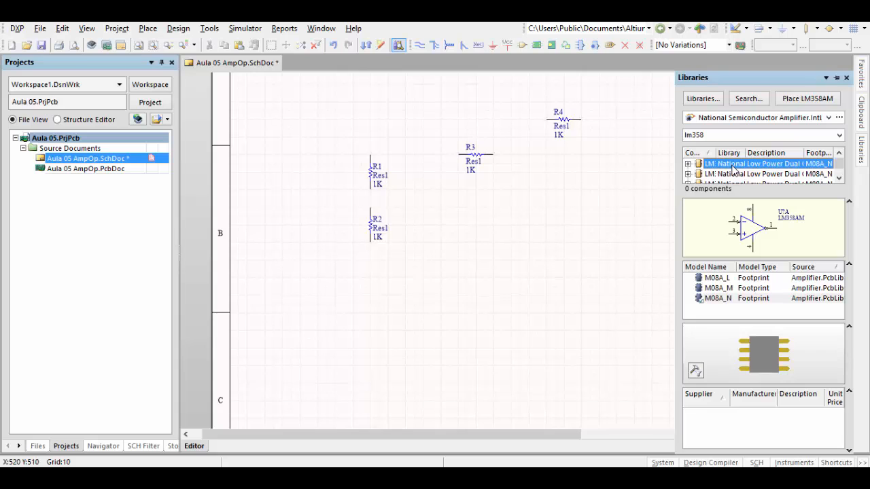
key(Down)
key(Down)
key(Down)
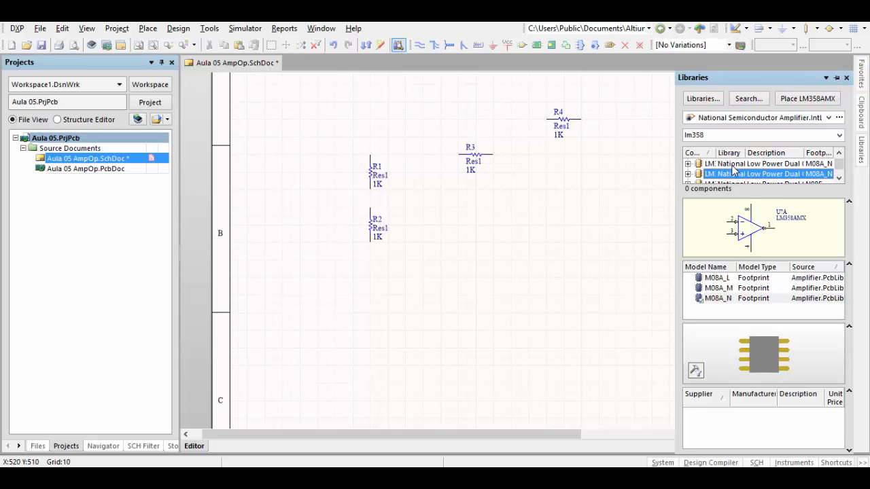
key(Down)
key(Down)
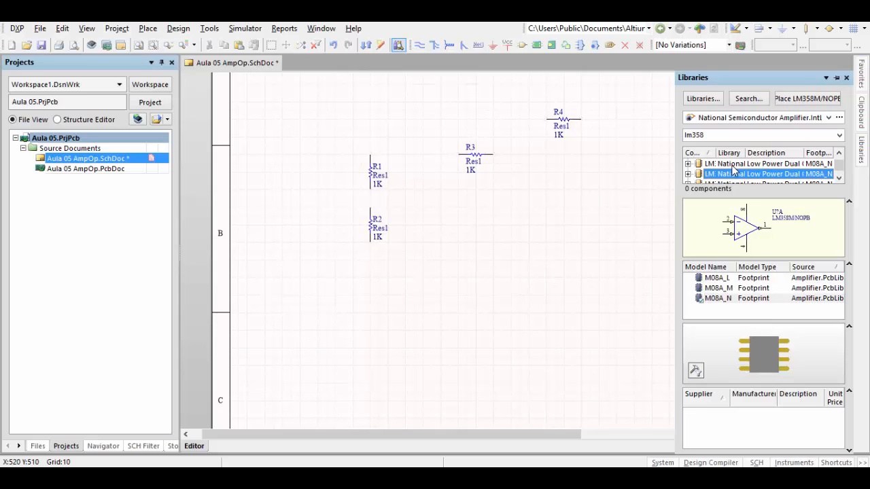
key(Down)
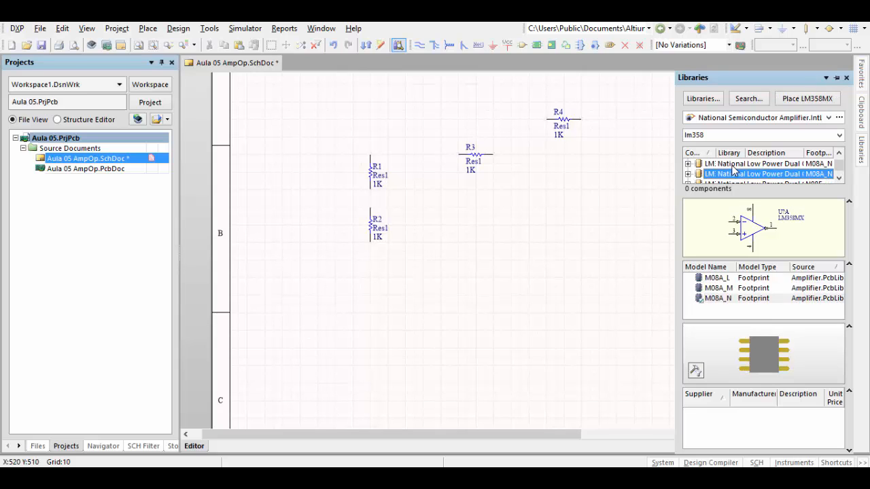
key(Down)
key(Down)
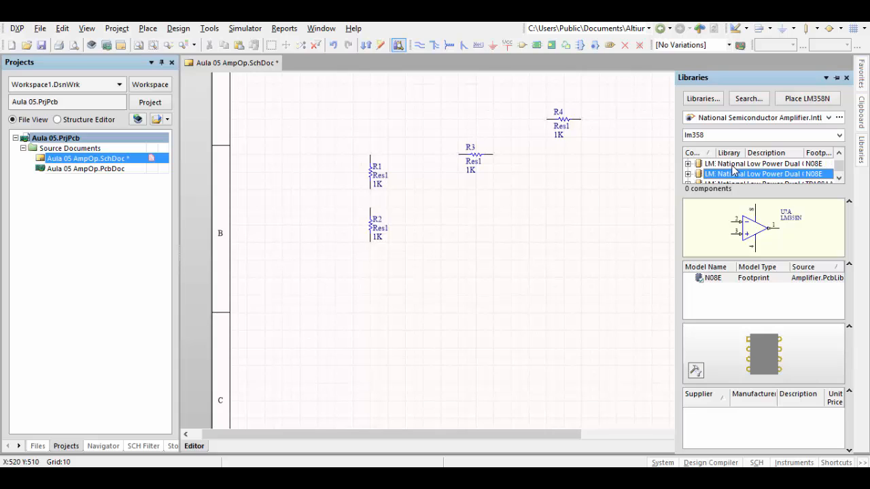
key(Down)
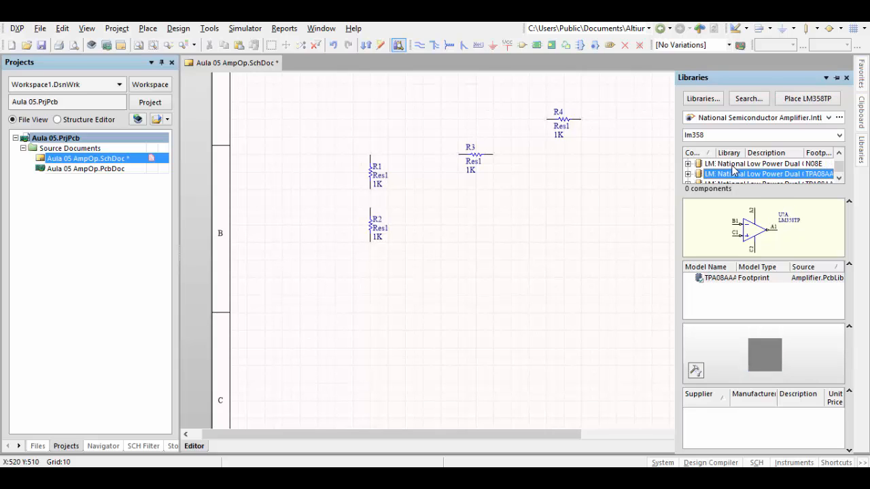
key(Down)
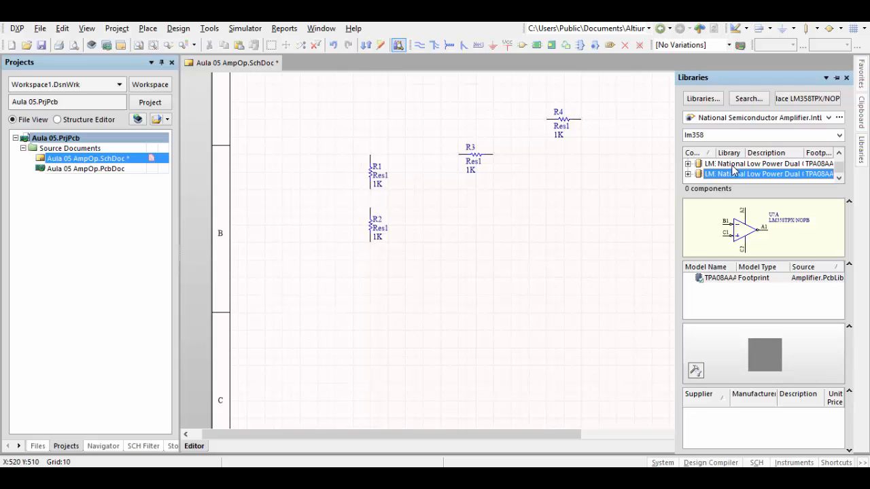
- Select the LM358AM variant and place only its first op-amp part in the schematic below R4, between R3 and R5
key(Up)
key(Up)
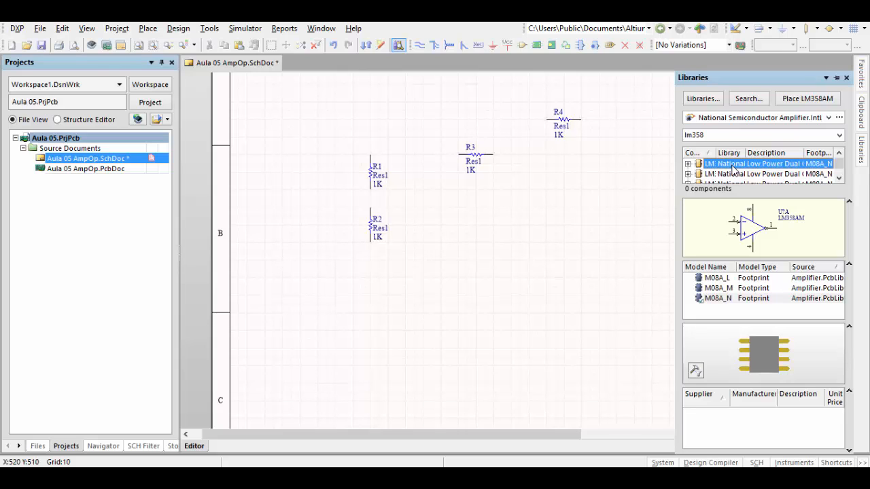
click(807, 99)
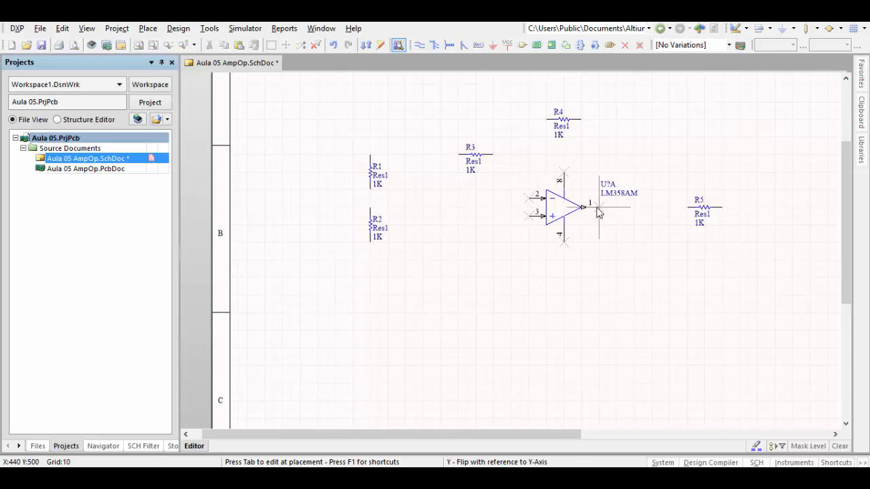
click(597, 213)
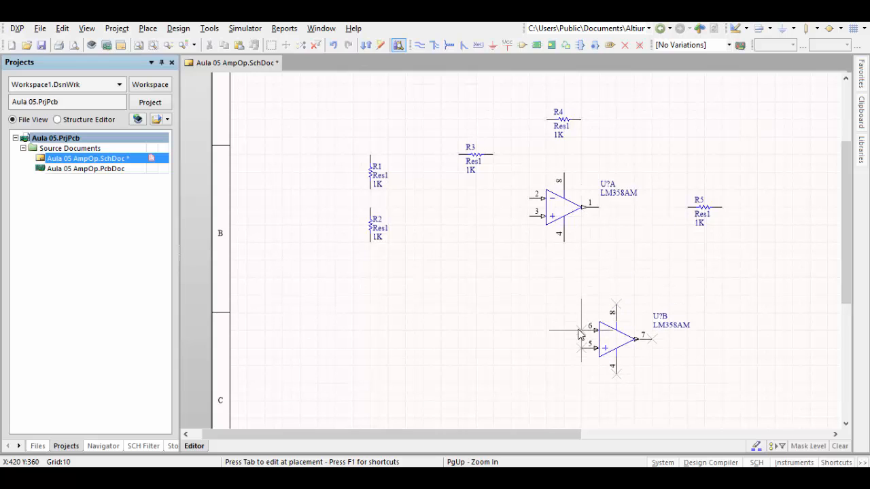
key(Escape)
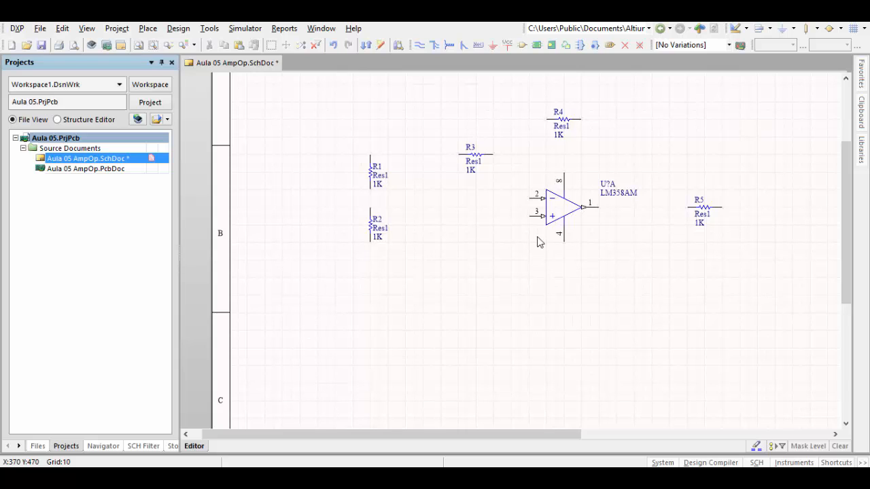
- Set the designator of the LM358AM op-amp to U1
right_drag(537, 238, 532, 261)
ctrl+scroll(540, 241, up, 4)
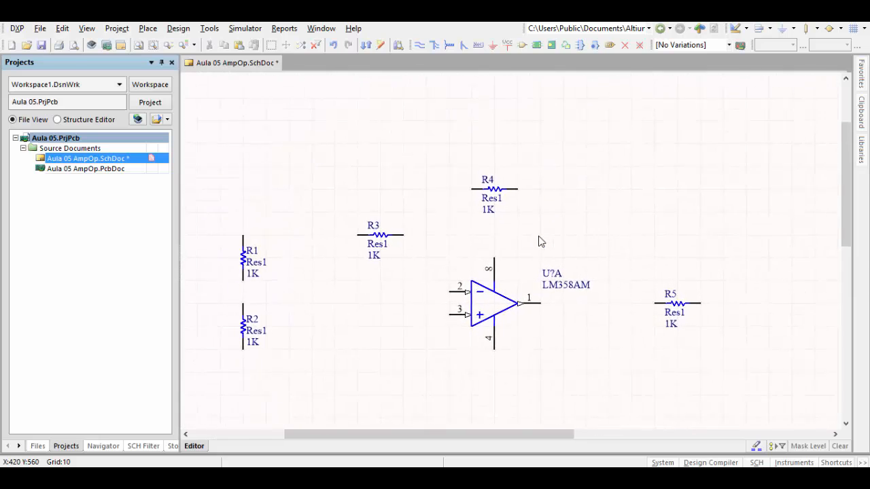
ctrl+scroll(541, 241, down, 2)
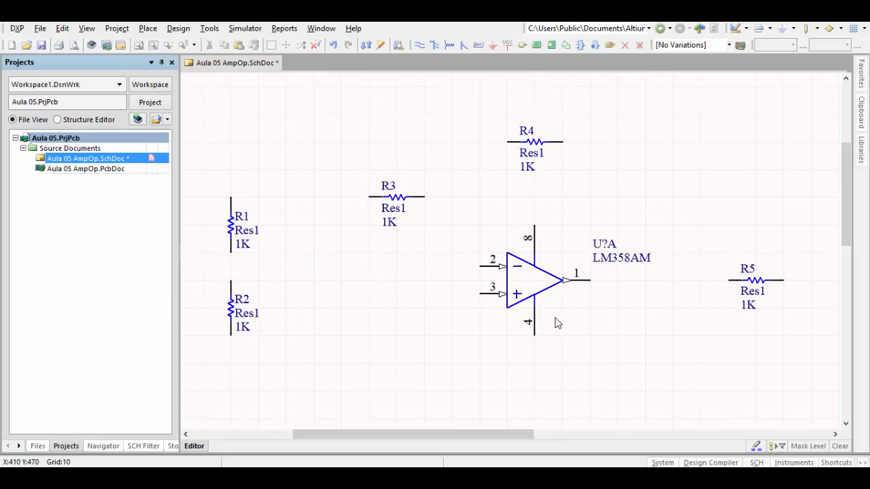
double_click(606, 248)
click(441, 175)
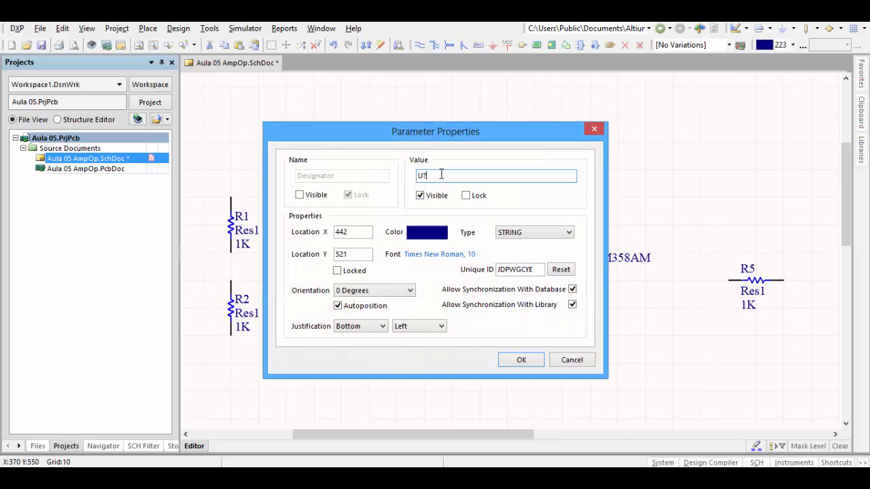
click(521, 360)
click(684, 281)
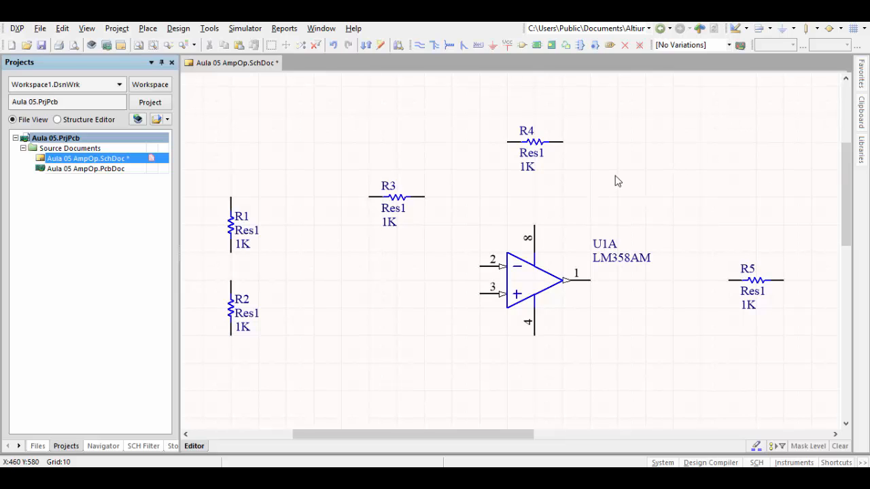
- Place a single VCC power port above R1 and change its net name to +5Vdc
click(506, 46)
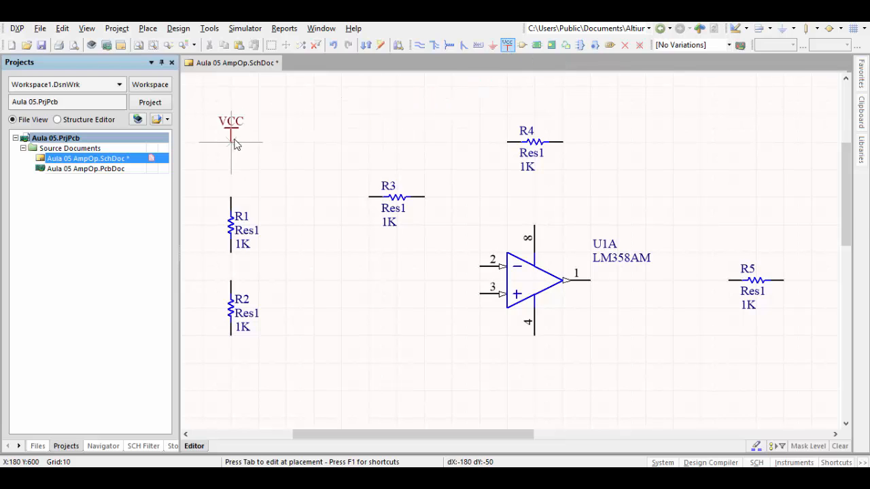
click(231, 142)
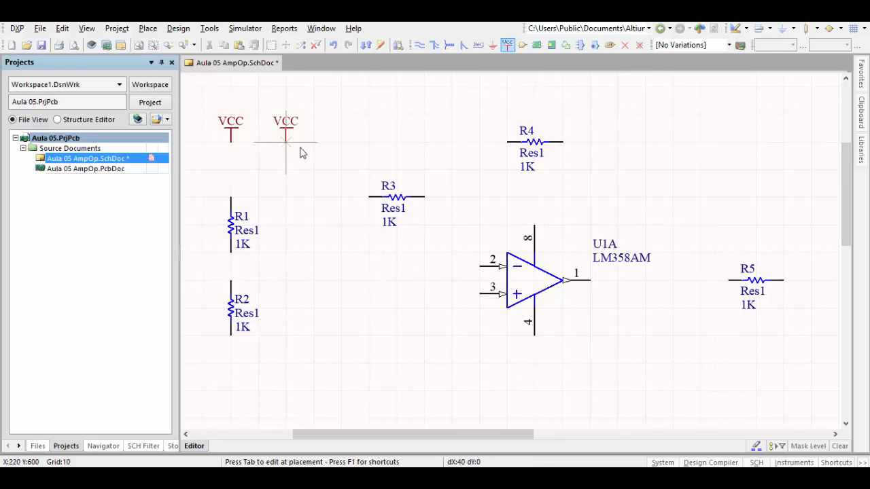
right_click(322, 152)
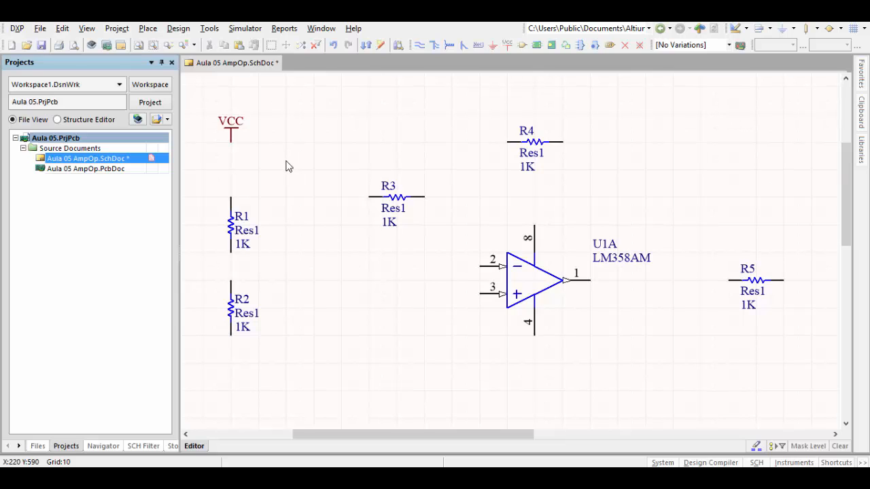
double_click(232, 133)
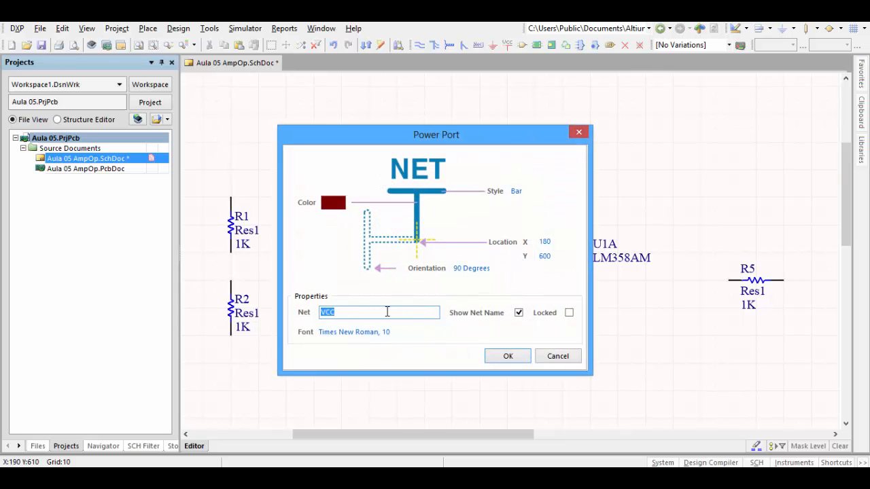
text(+5Vdc)
click(496, 357)
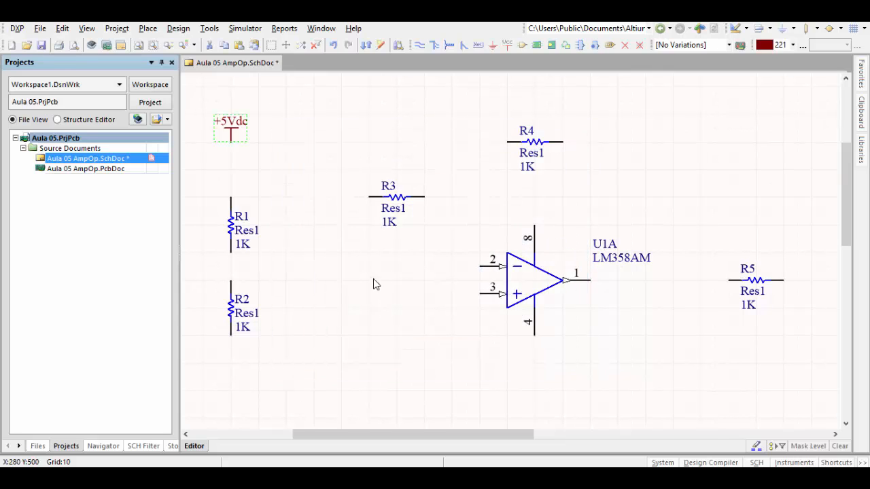
click(307, 191)
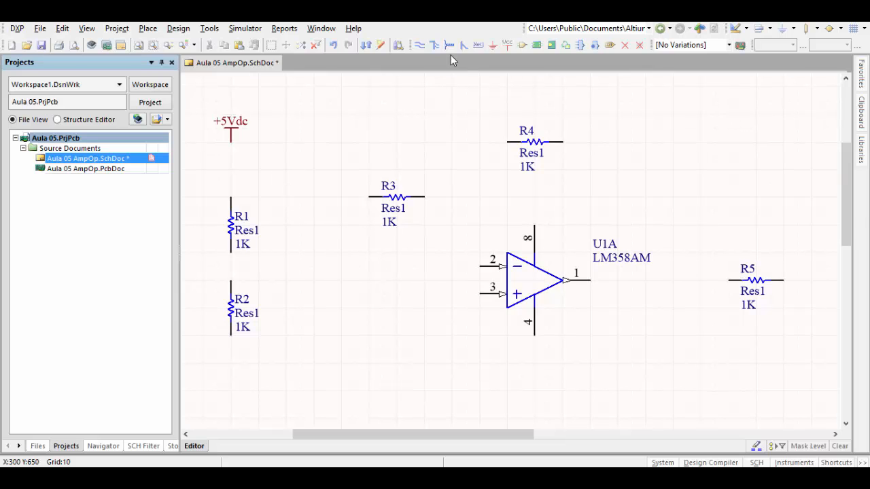
- Wire the +5Vdc port to the upper end of R1, and the lower end of R1 to R2
click(419, 45)
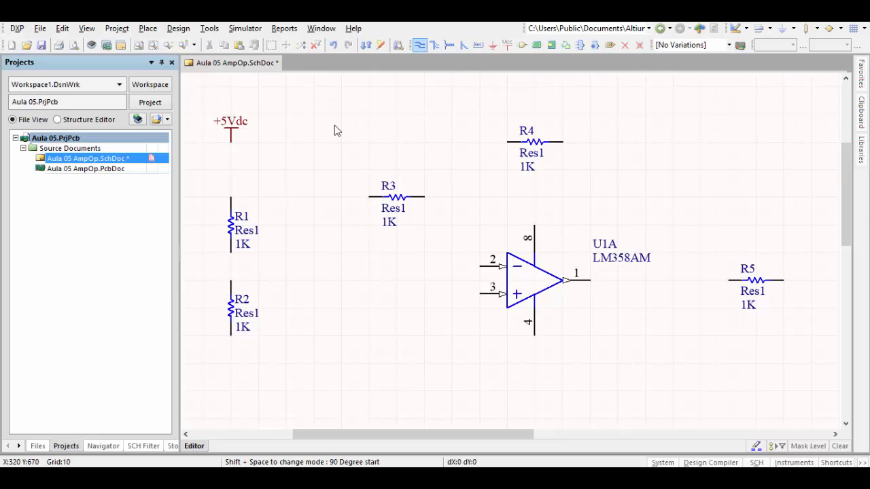
click(231, 143)
click(231, 199)
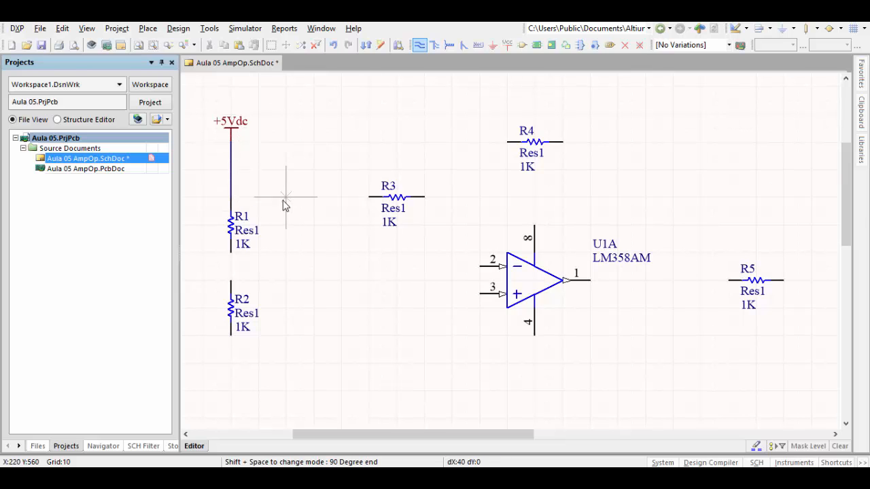
click(231, 253)
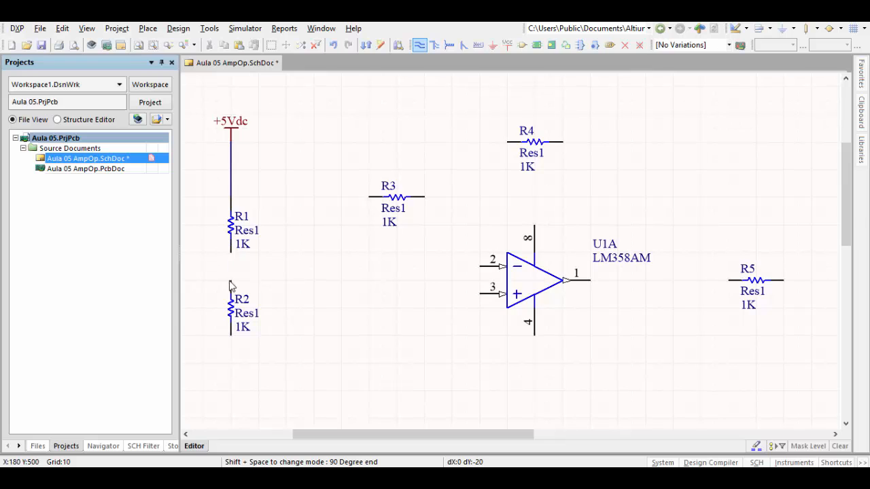
click(231, 293)
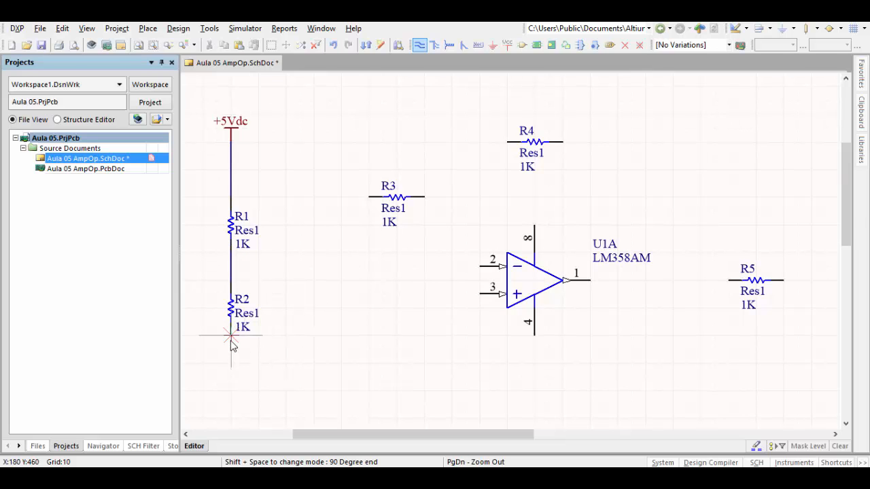
right_click(339, 338)
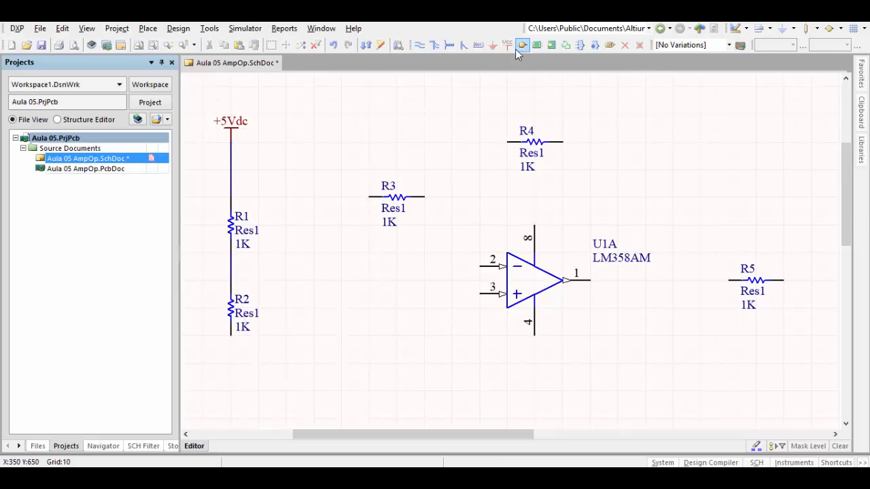
- Place a GND power port below R2, in line with the resistor and leaving a gap for a wire
click(496, 46)
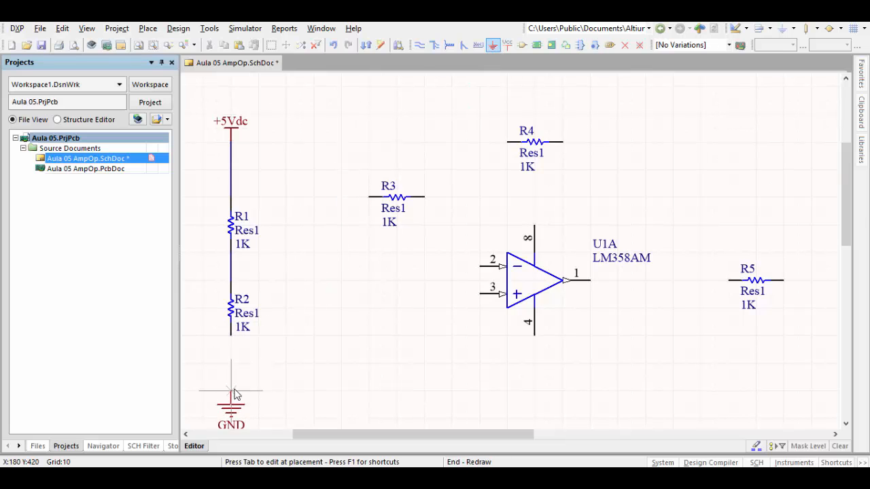
click(232, 364)
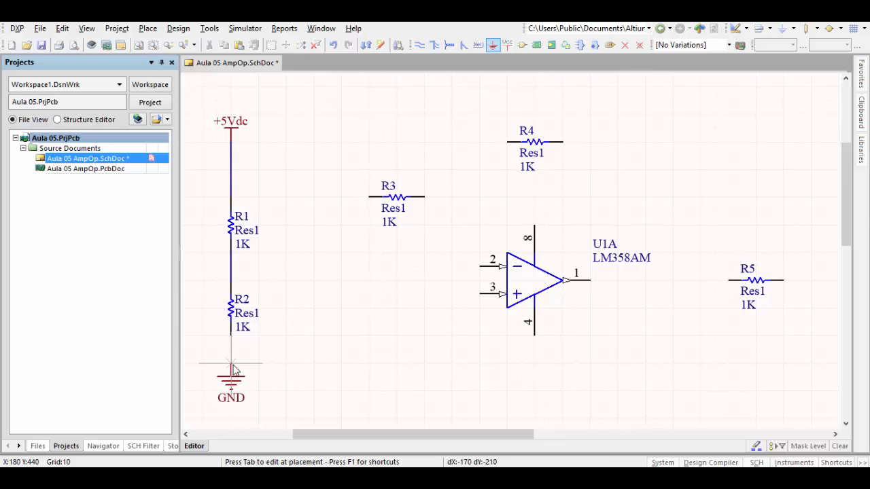
right_click(329, 371)
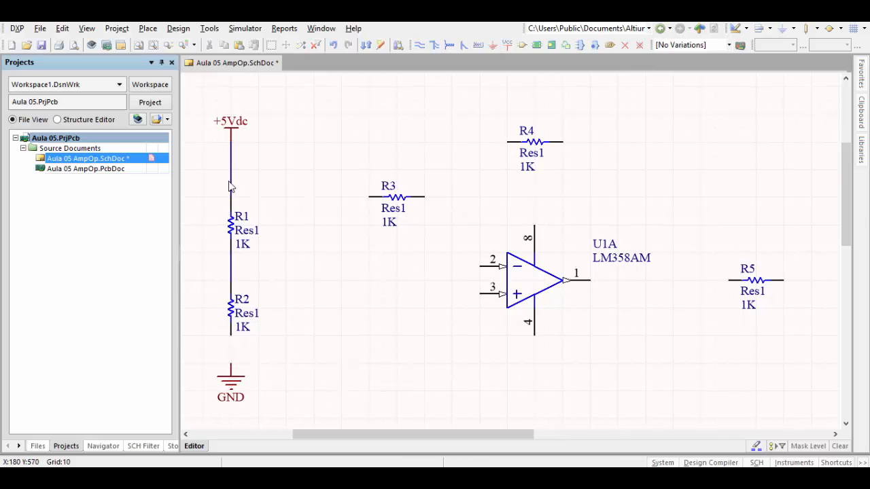
- Change the color of the +5Vdc power port to red, basic color 227
click(232, 131)
double_click(232, 129)
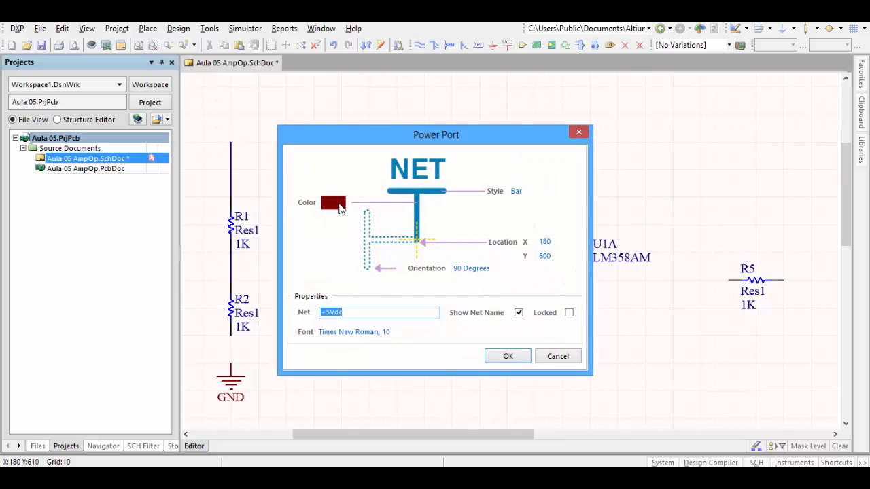
click(337, 204)
click(408, 289)
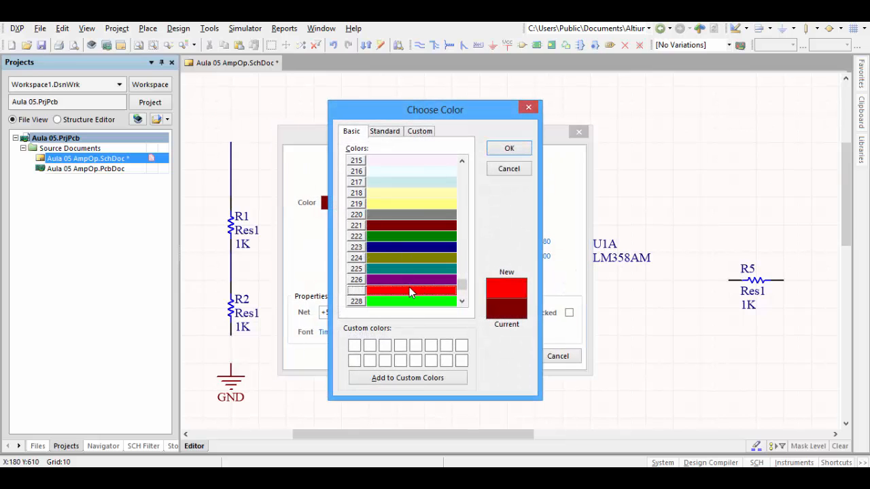
click(520, 148)
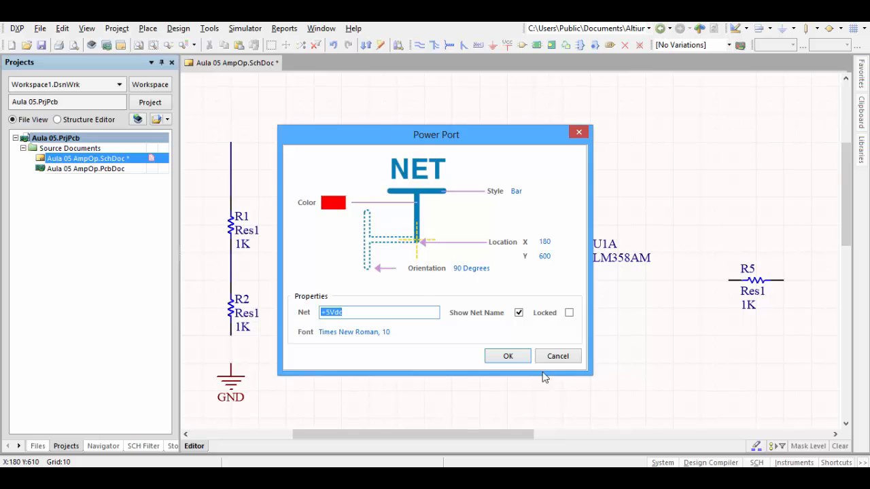
click(509, 356)
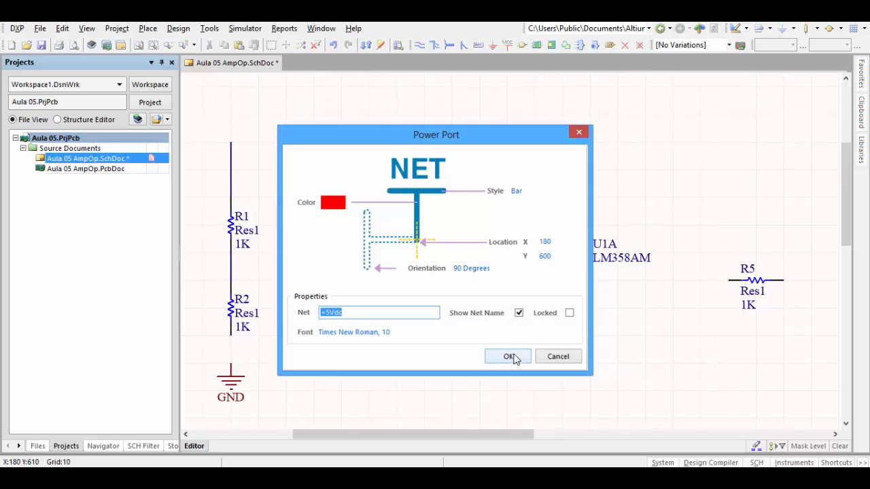
- Set the wire between the +5Vdc port and R1 to red, basic color 227, with Medium width
double_click(232, 177)
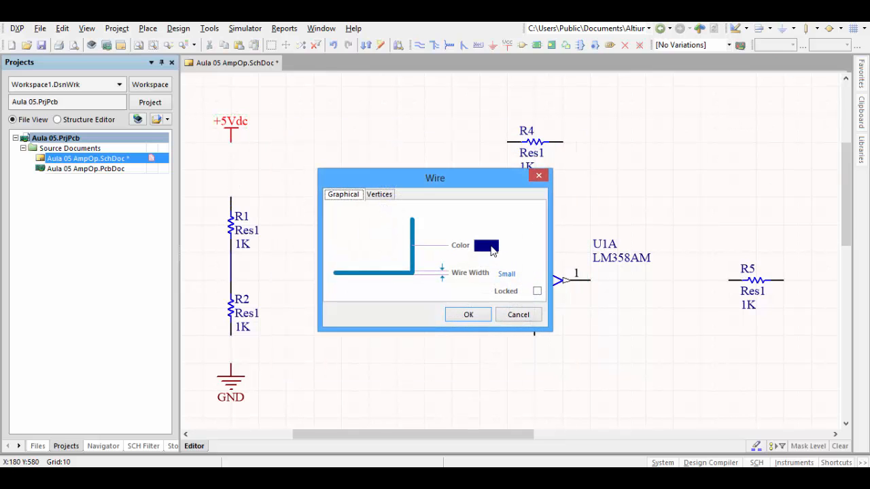
click(488, 248)
click(401, 268)
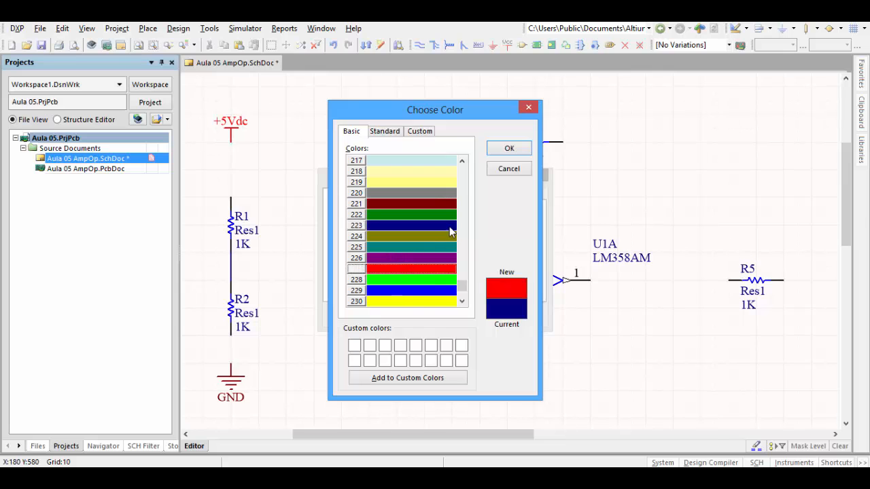
click(509, 148)
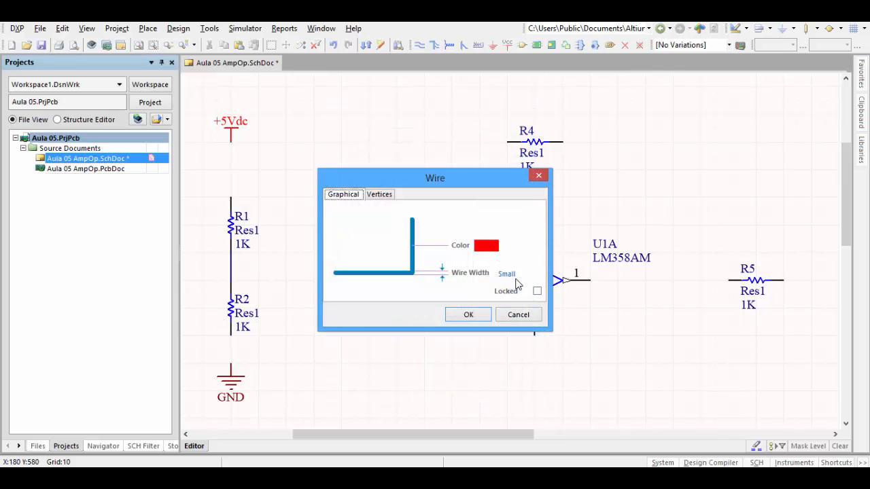
click(516, 275)
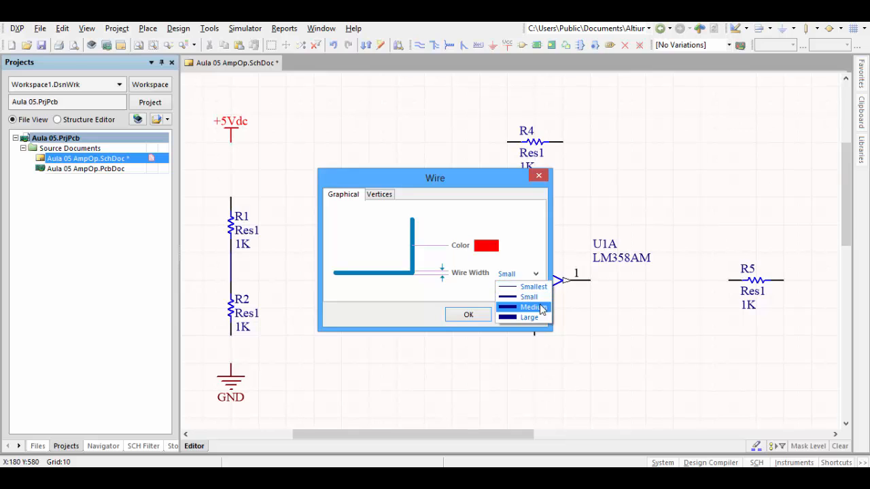
click(542, 307)
click(461, 317)
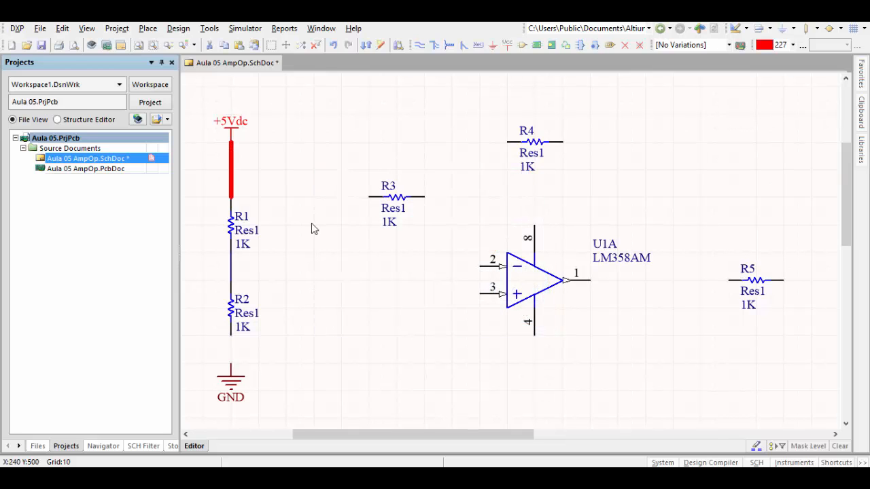
- Change the GND power port's color to black and hide its net name
double_click(243, 393)
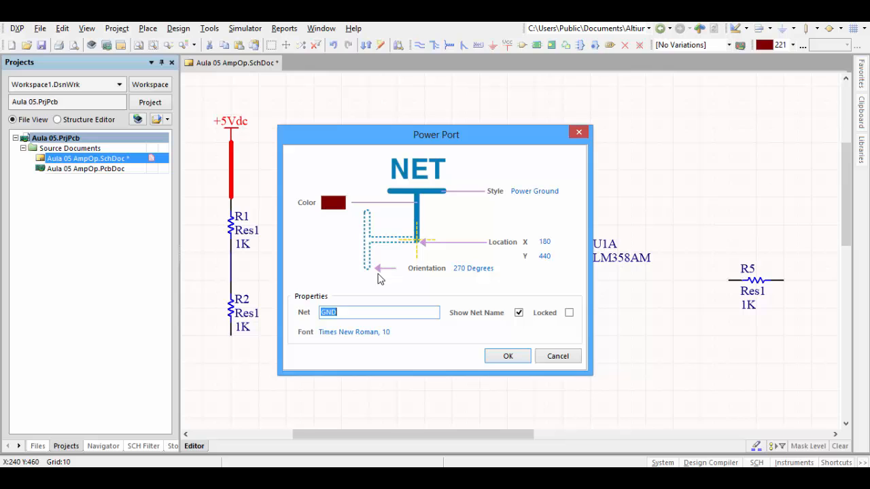
click(345, 203)
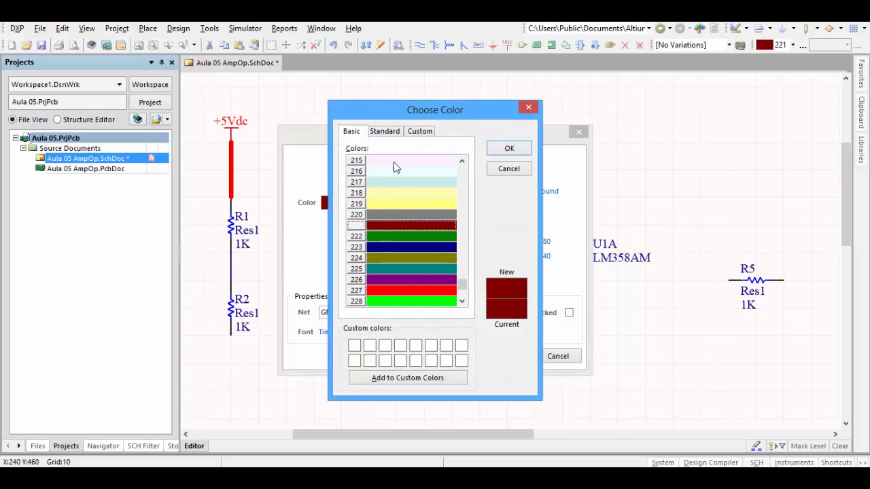
click(386, 132)
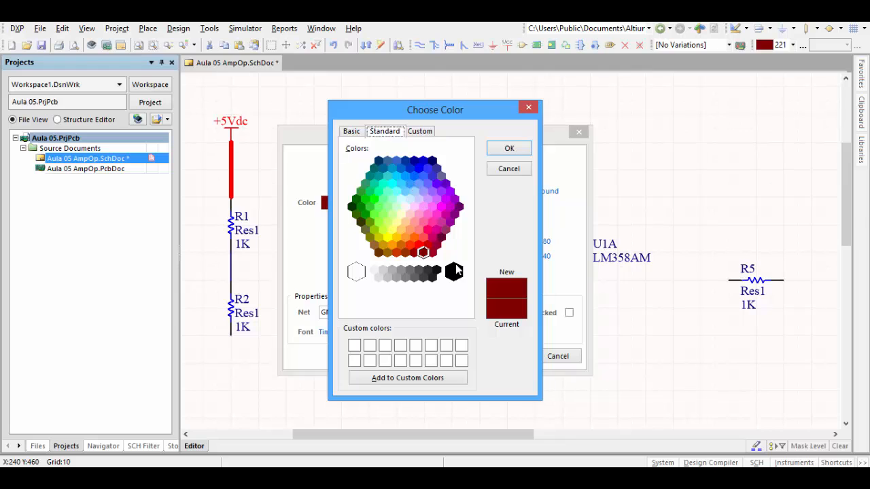
click(453, 272)
click(489, 150)
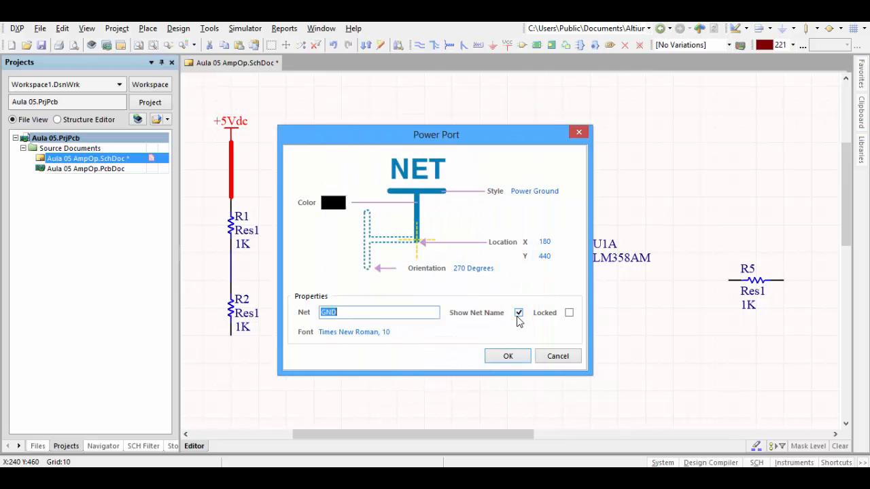
click(519, 314)
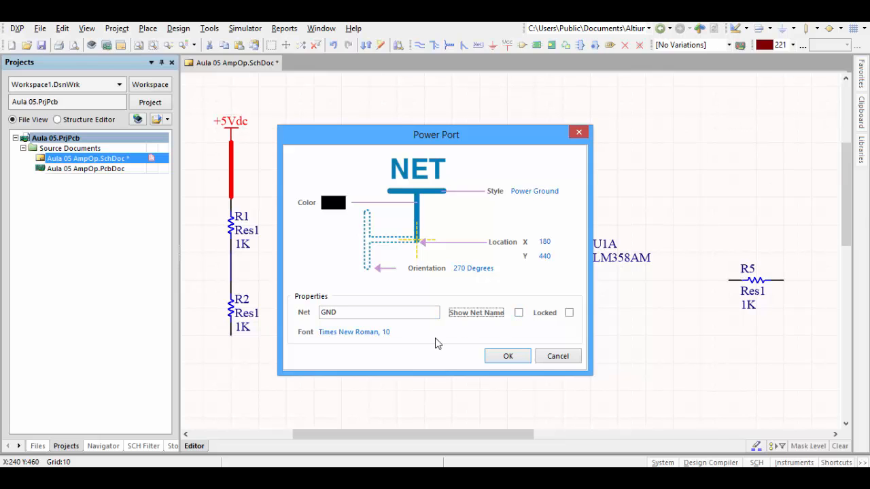
click(509, 358)
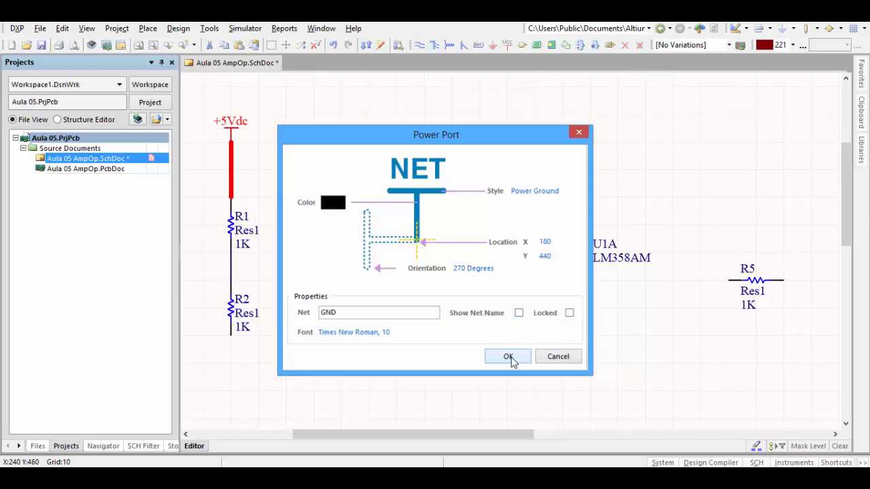
click(329, 378)
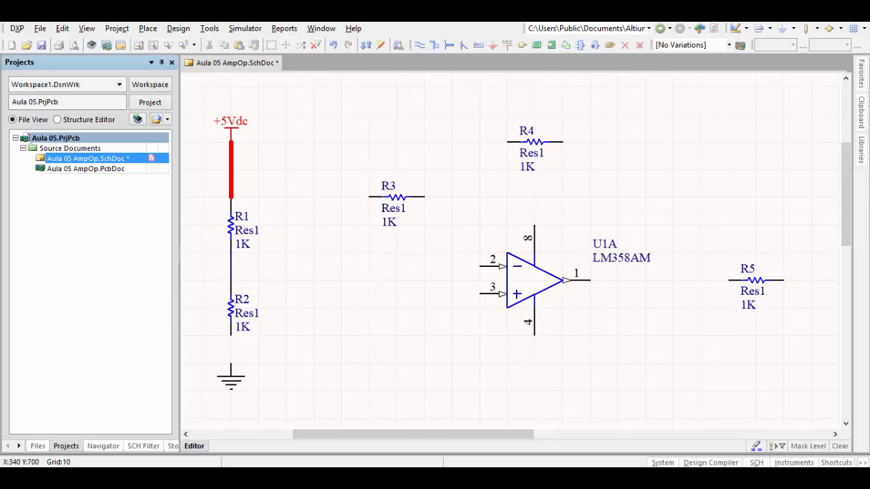
- Wire the lower end of R2 to the ground power port
click(419, 45)
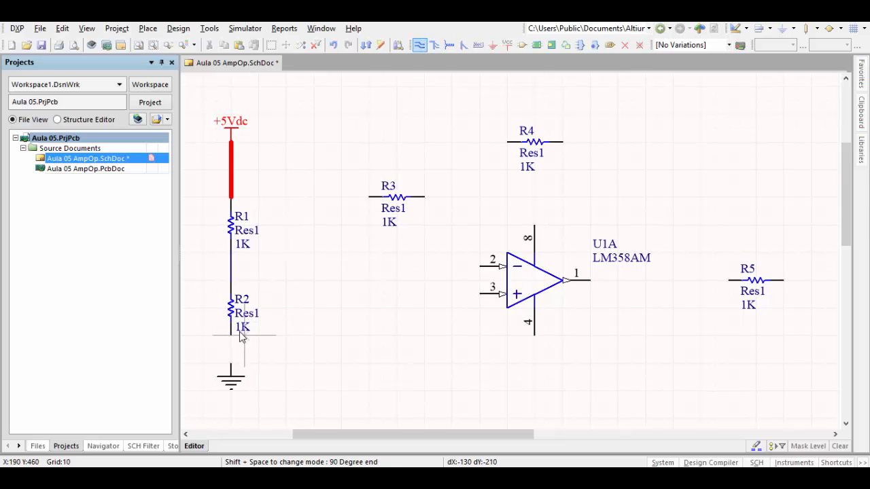
click(232, 336)
click(232, 362)
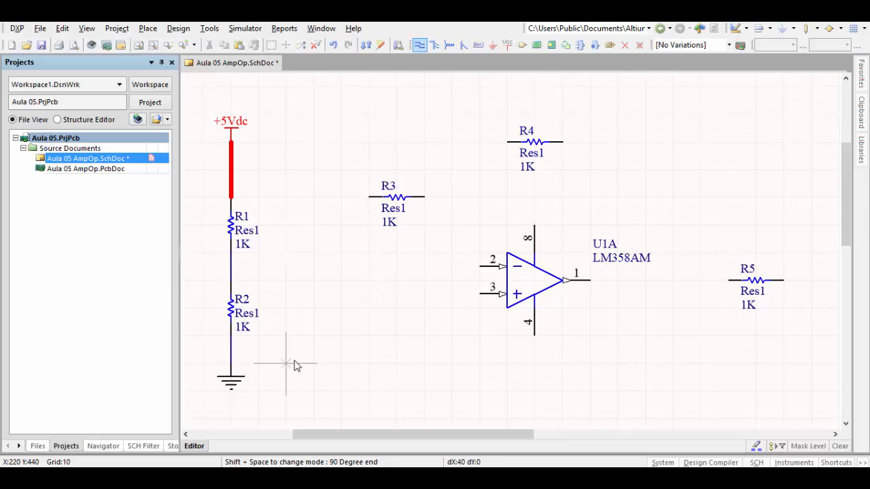
right_click(297, 362)
- Set the wire between R2 and ground to bright green, basic color 228, with Medium width
double_click(232, 354)
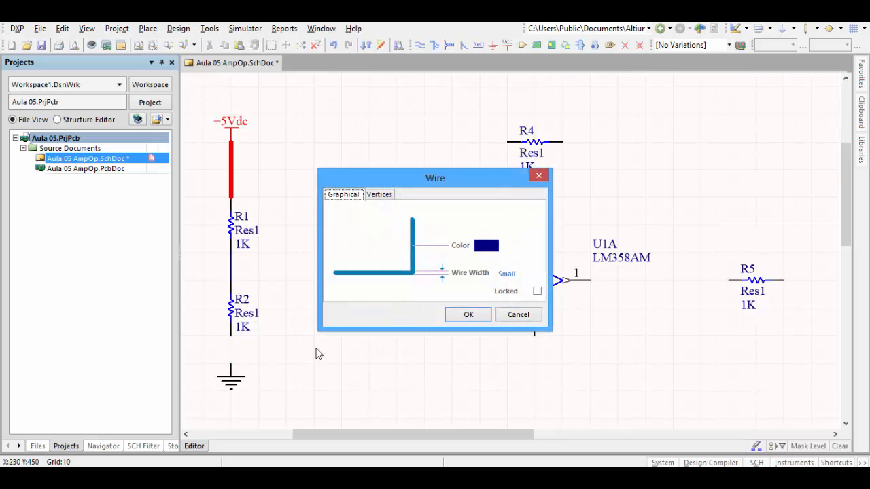
click(494, 249)
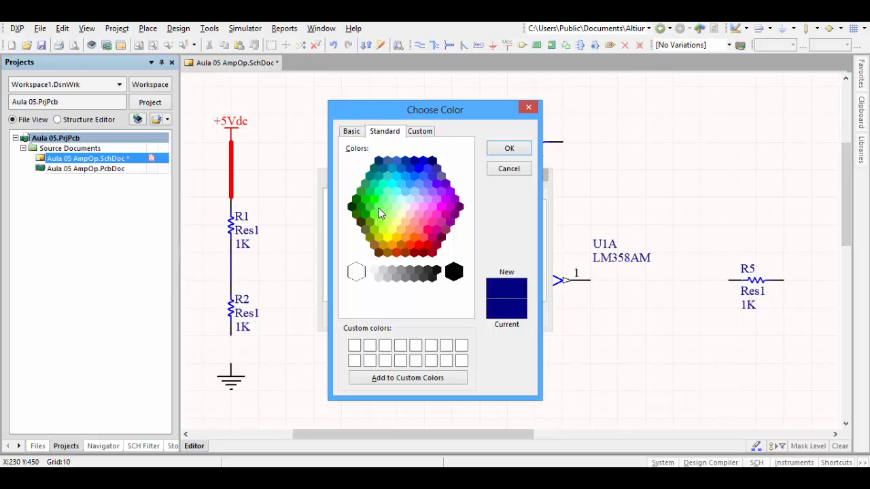
click(378, 208)
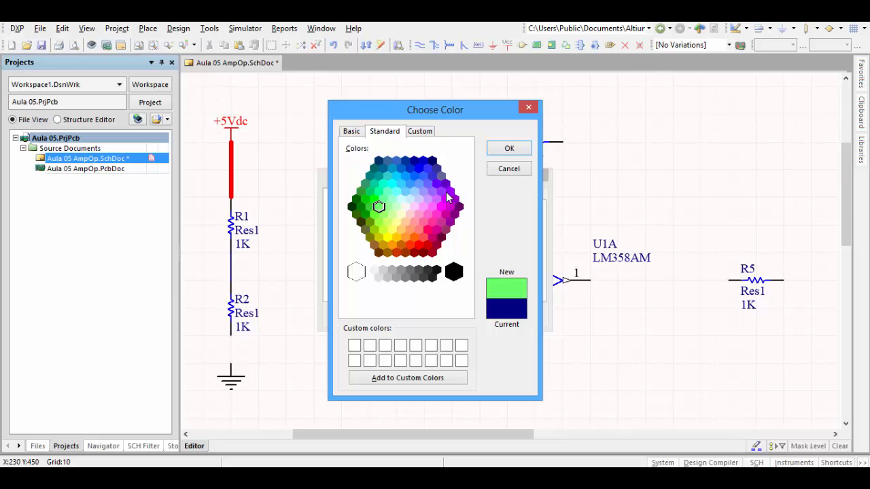
click(351, 132)
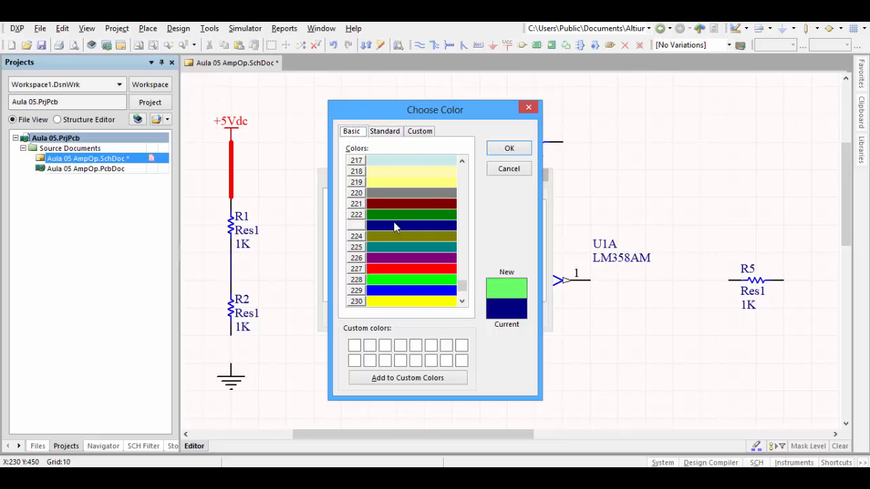
click(412, 279)
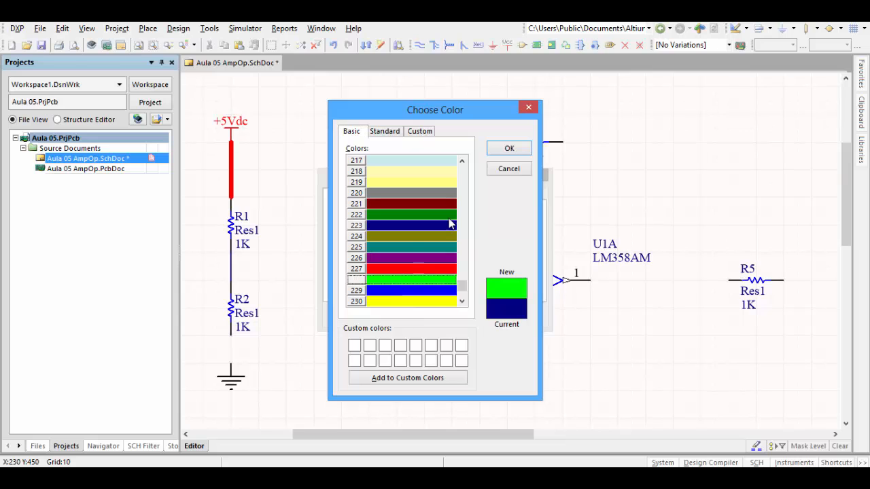
click(509, 148)
click(468, 315)
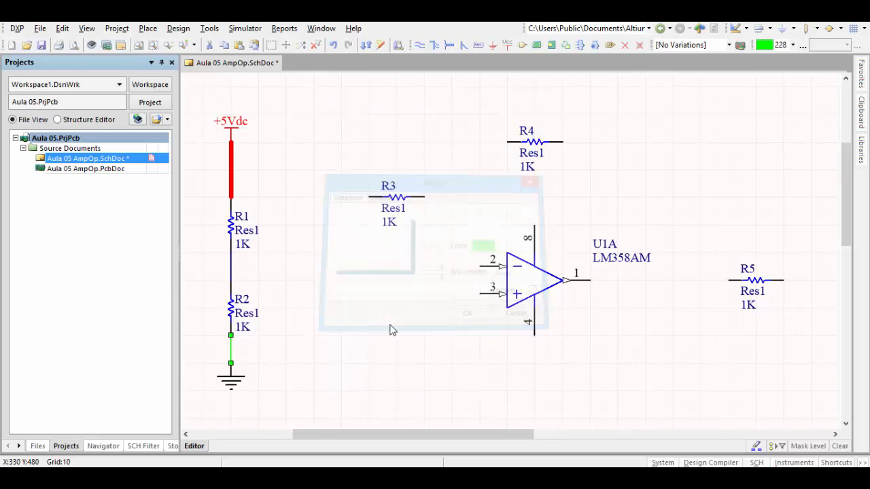
double_click(231, 348)
click(506, 275)
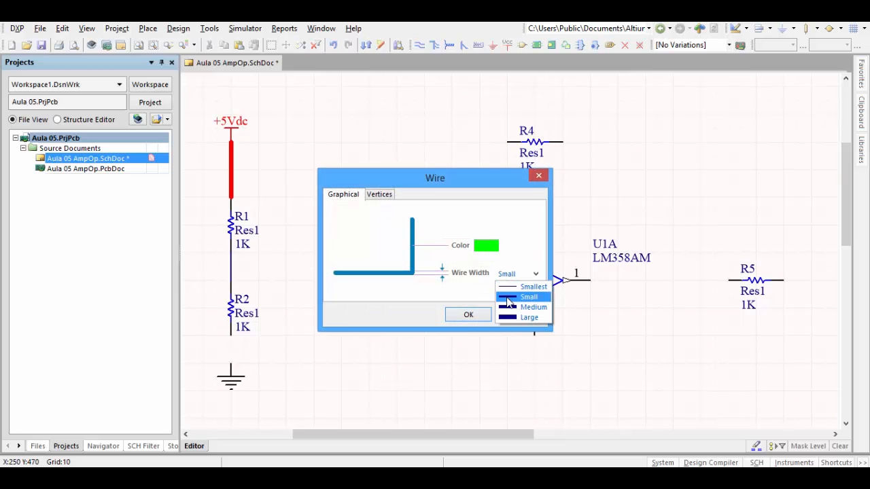
click(516, 307)
click(468, 314)
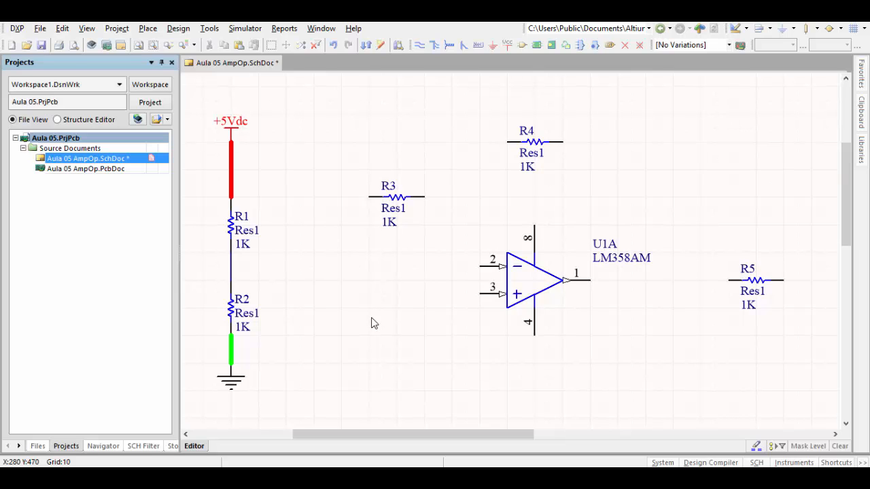
- Set R2's designator to PT100 and its comment to Sensor PT100
double_click(233, 311)
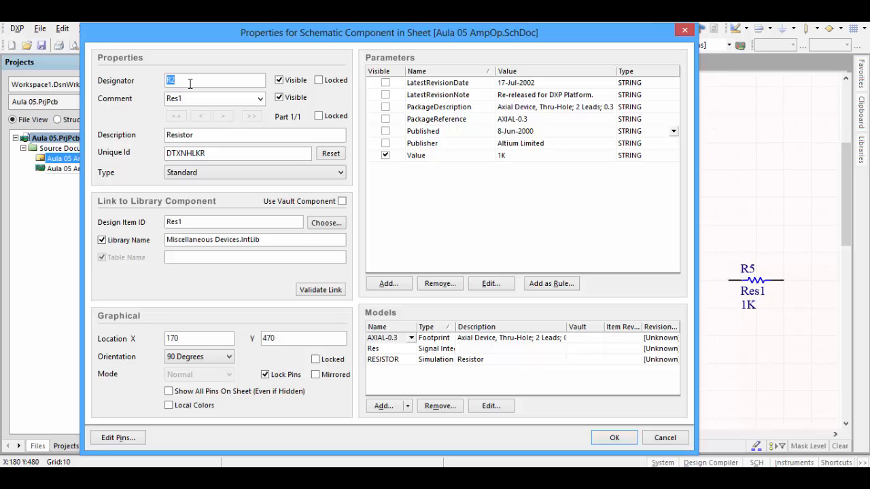
text(PT100)
click(197, 97)
text(SENSOR)
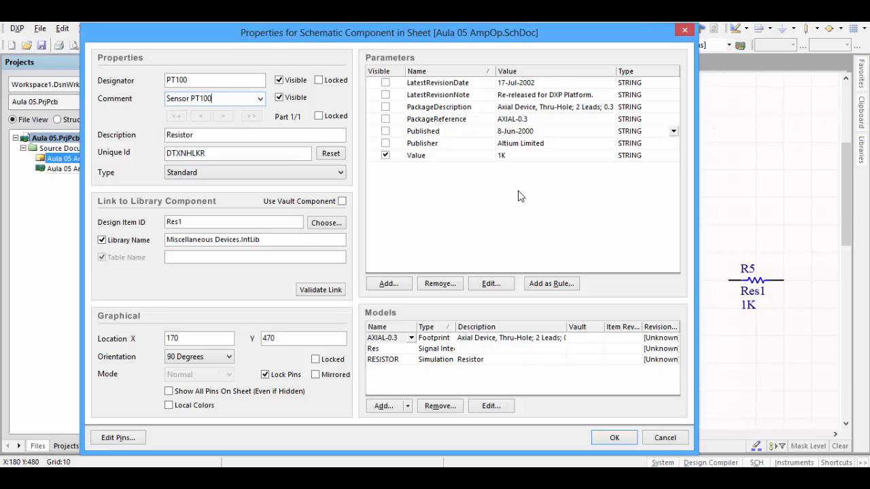
- Set the Value parameter of the PT100 sensor resistor to 100 and apply the component's properties
double_click(503, 157)
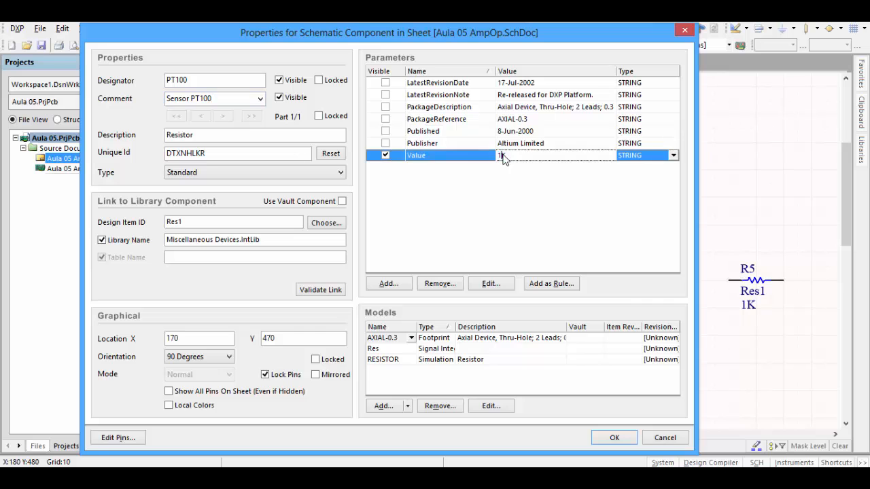
text(10)
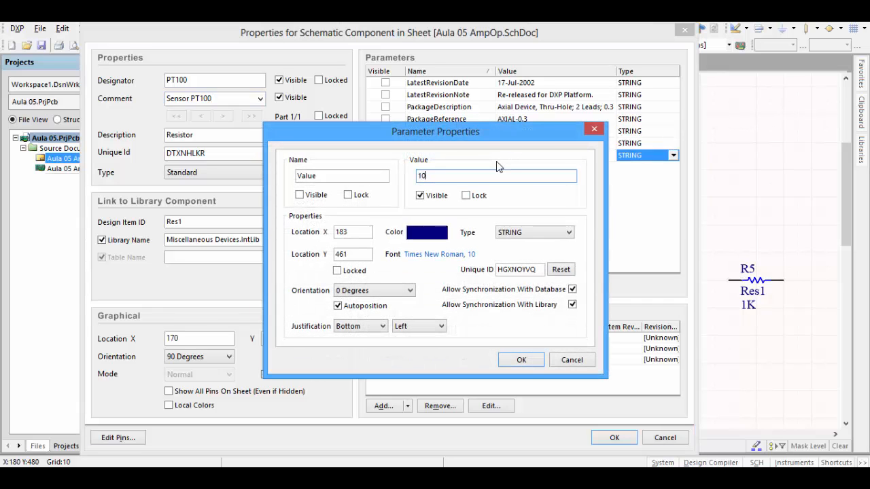
text(0)
click(521, 360)
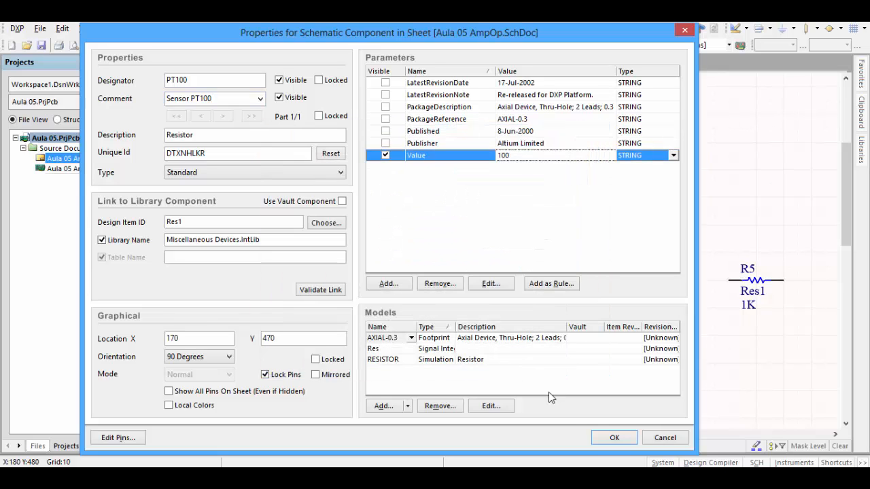
click(612, 438)
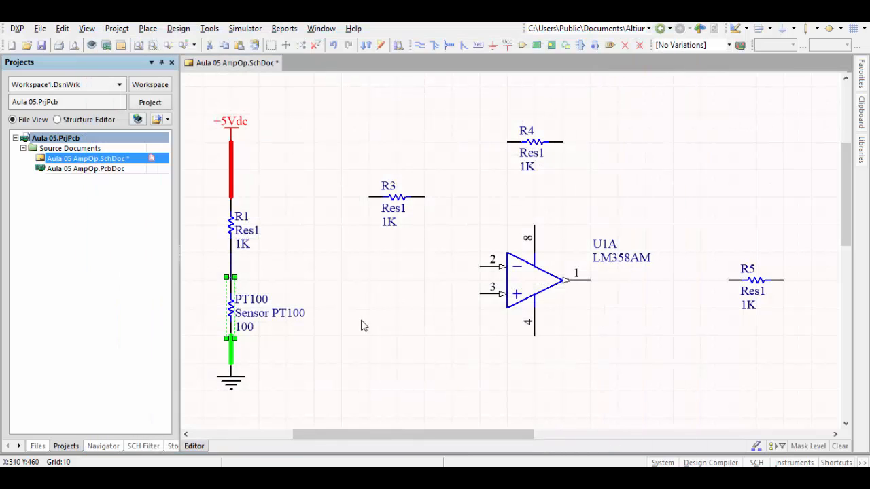
click(361, 320)
right_drag(241, 308, 244, 307)
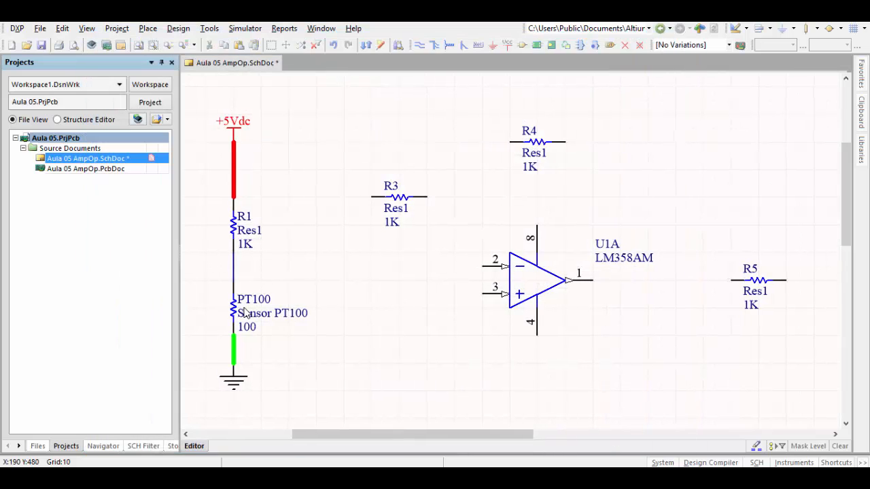
ctrl+scroll(245, 313, up, 3)
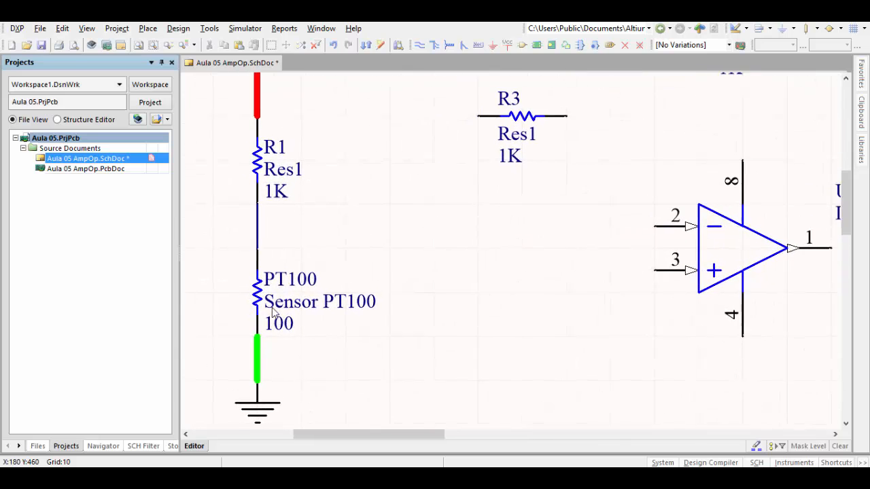
middle_drag(272, 307, 301, 290)
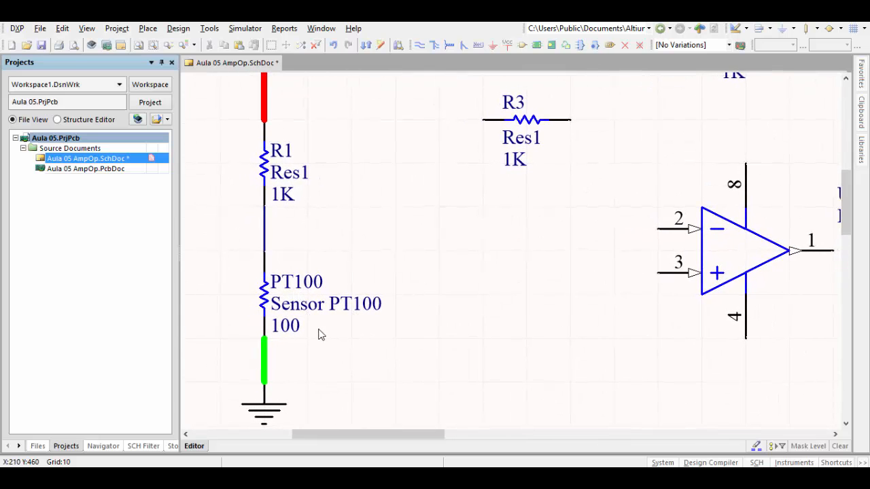
- Move the LM358AM op-amp up so its pin 3 lines up with the wire between R1 and PT100
right_drag(290, 327, 291, 330)
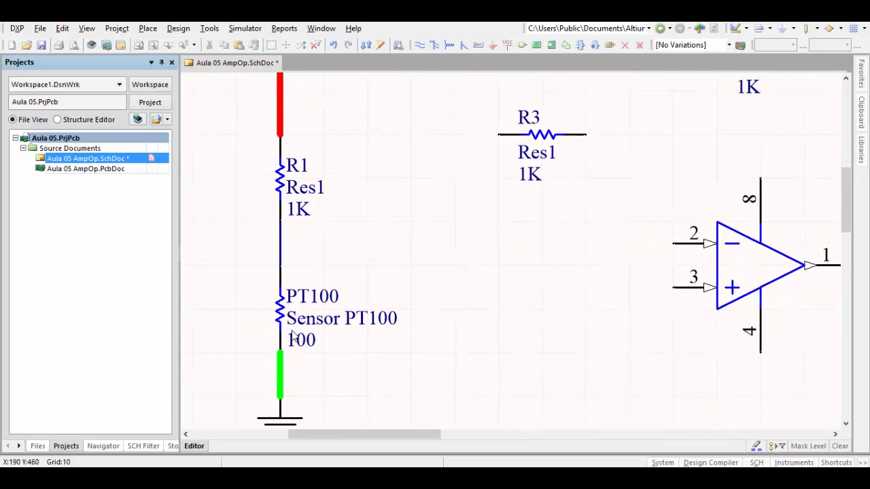
ctrl+scroll(292, 333, down, 4)
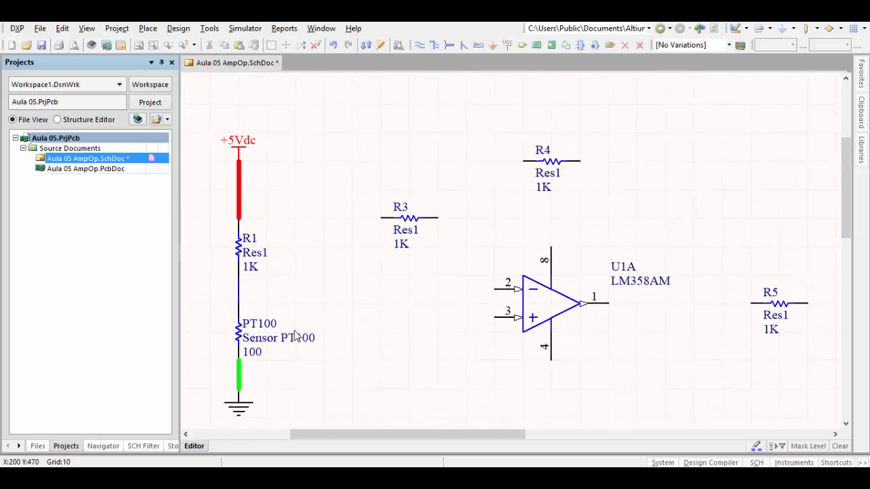
ctrl+scroll(297, 336, down, 1)
ctrl+scroll(297, 335, up, 3)
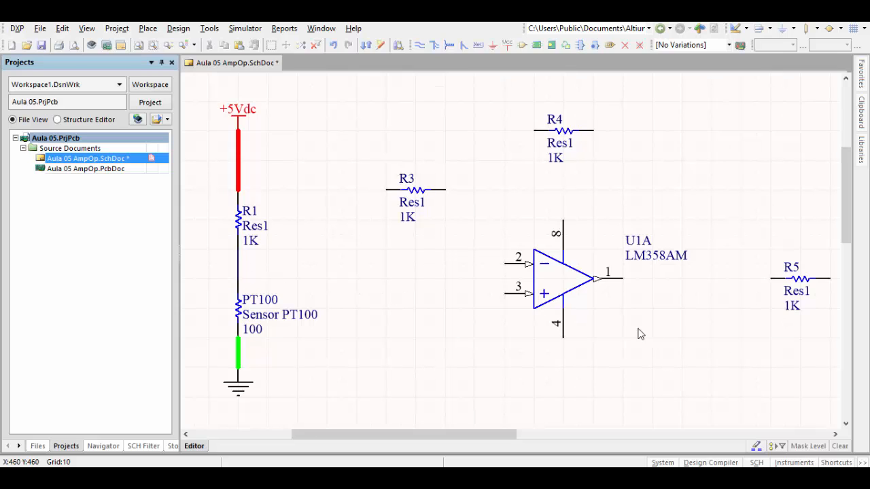
click(558, 280)
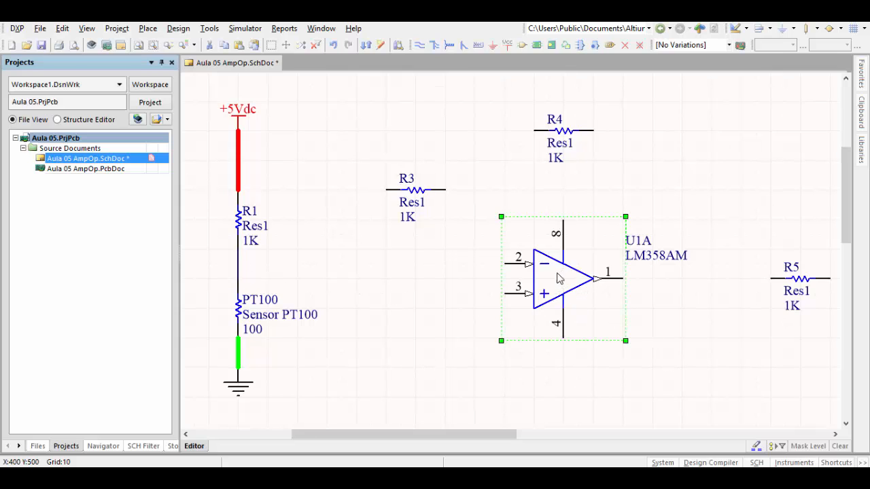
drag(557, 280, 558, 250)
click(504, 352)
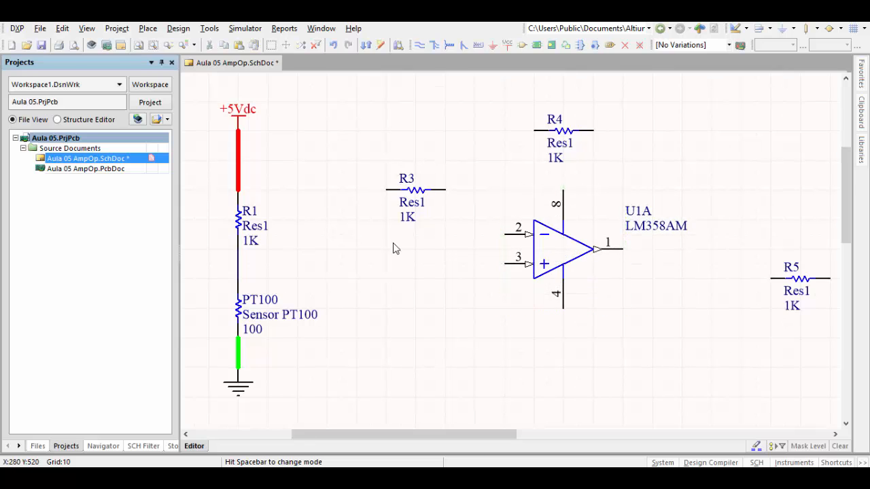
- Wire the connection between R1 and PT100 straight across to pin 3 of the LM358AM and save the schematic
click(420, 44)
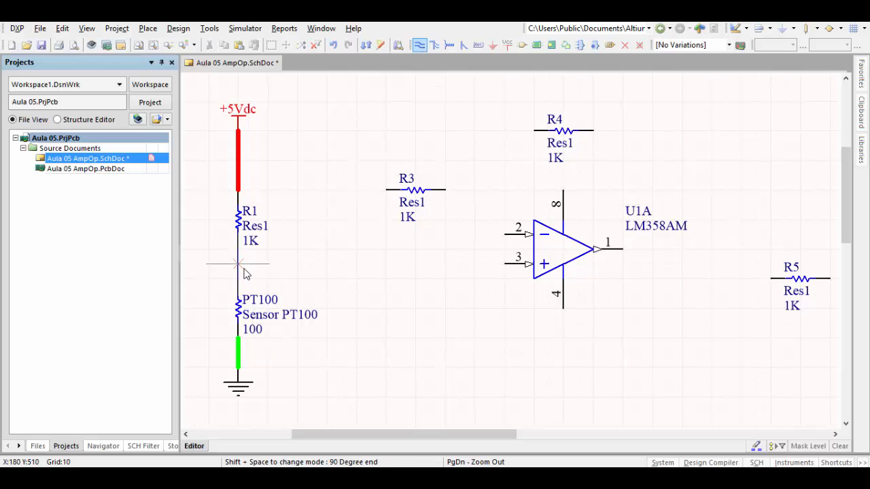
click(238, 264)
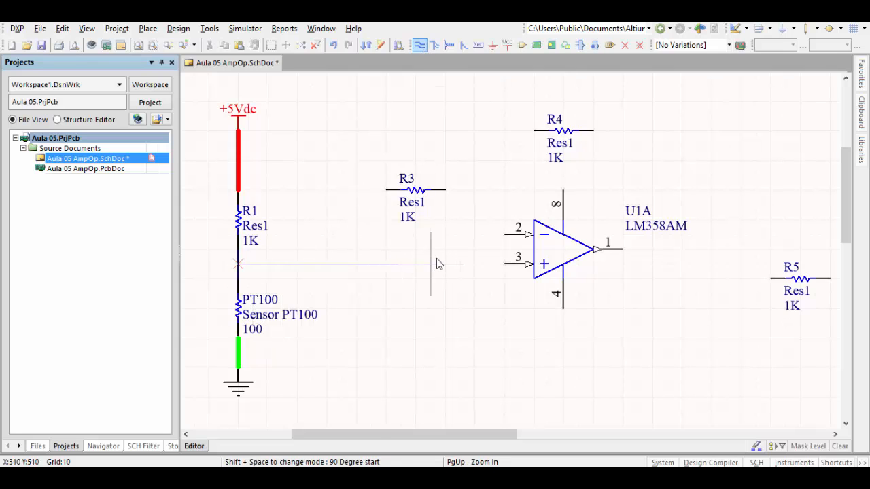
click(506, 264)
right_click(454, 325)
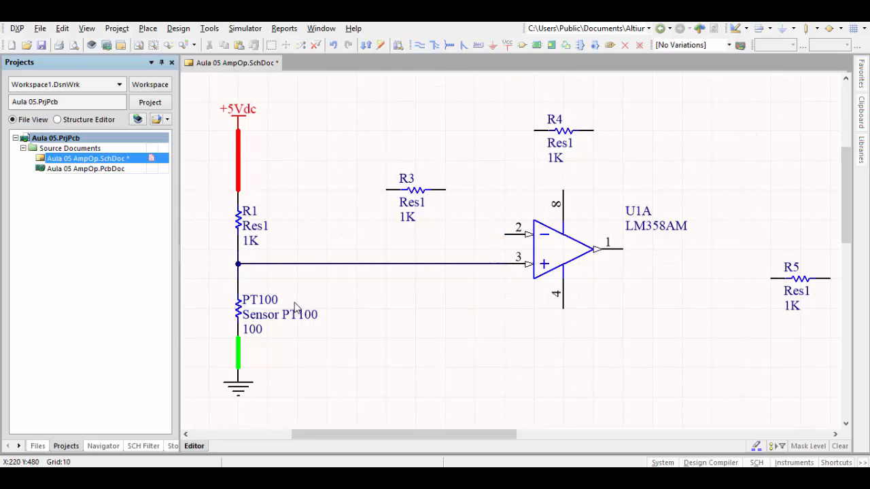
key(ctrl+s)
- Set R1's Value parameter to 4K7 and save the schematic
double_click(240, 229)
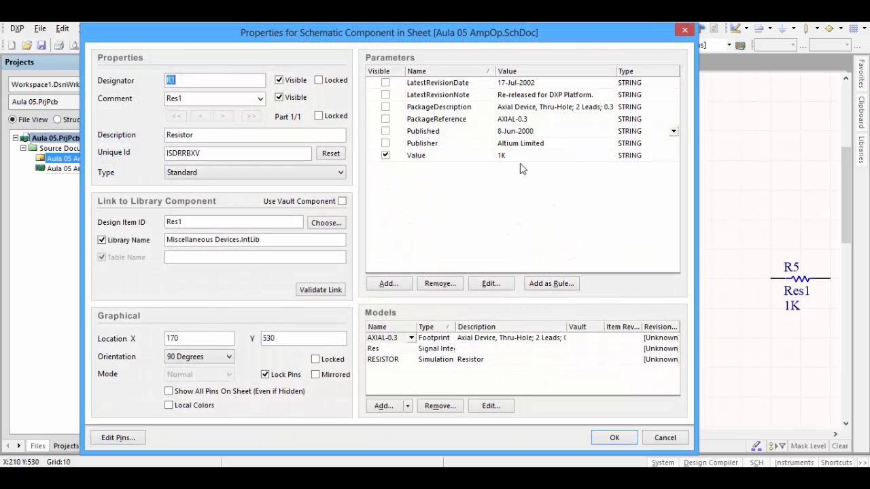
click(527, 160)
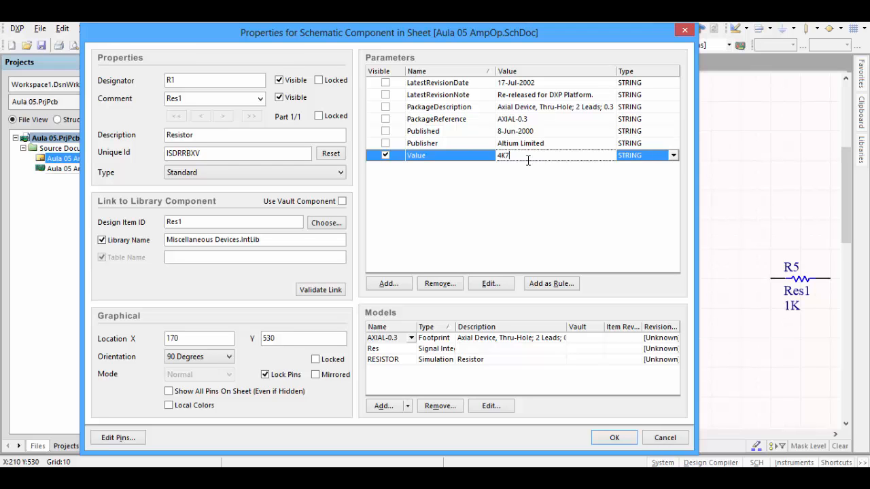
click(614, 438)
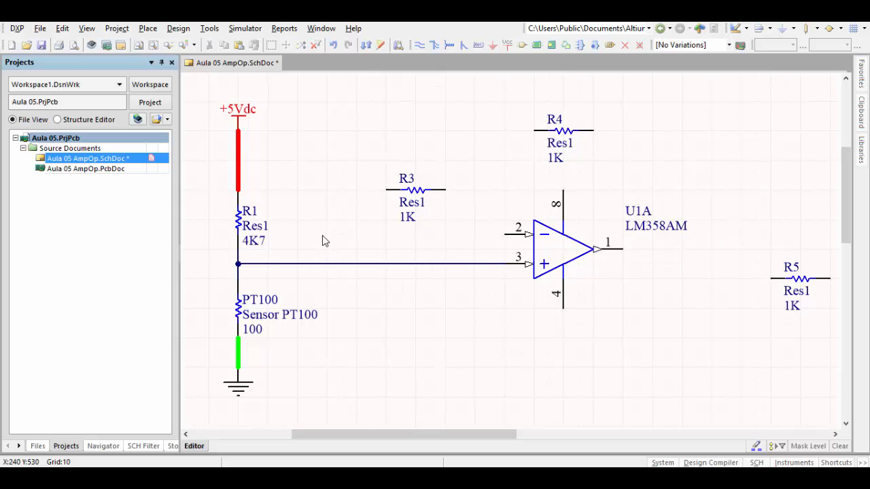
click(44, 48)
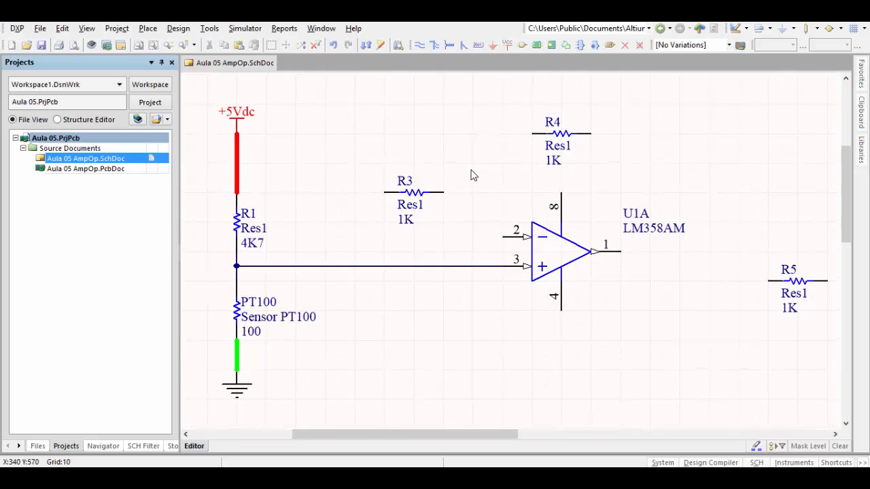
key(ctrl+Page_Down)
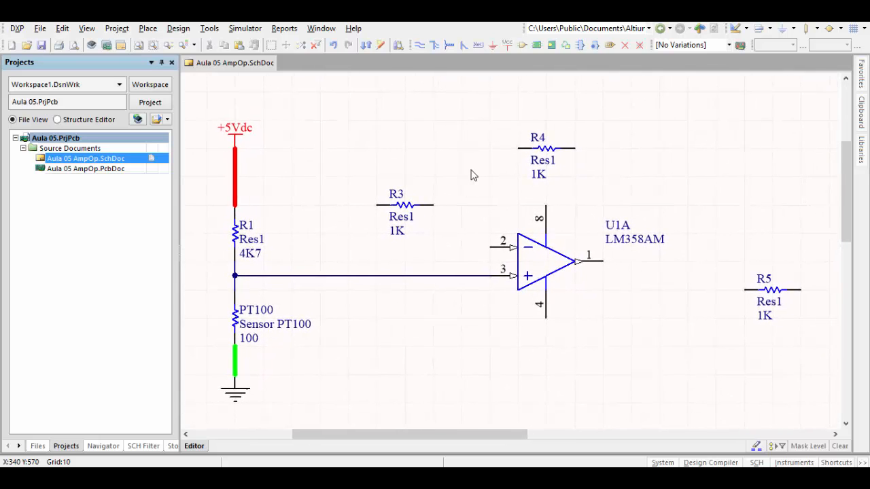
ctrl+scroll(471, 170, down, 1)
ctrl+scroll(471, 169, up, 1)
ctrl+scroll(471, 170, down, 1)
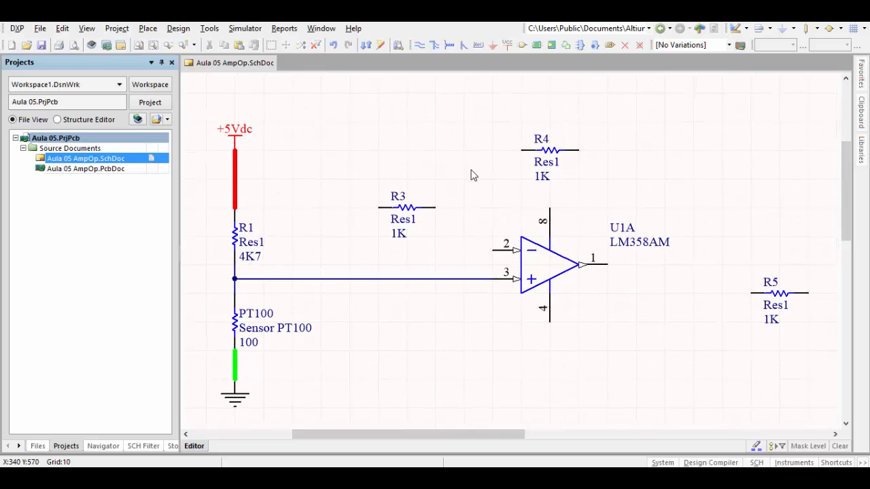
ctrl+scroll(471, 169, down, 1)
ctrl+scroll(470, 170, up, 1)
scroll(471, 170, down, 1)
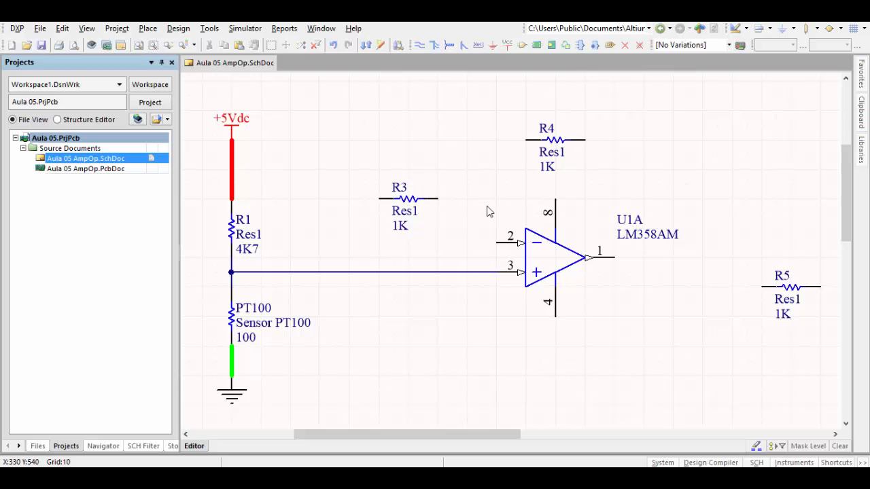
click(562, 142)
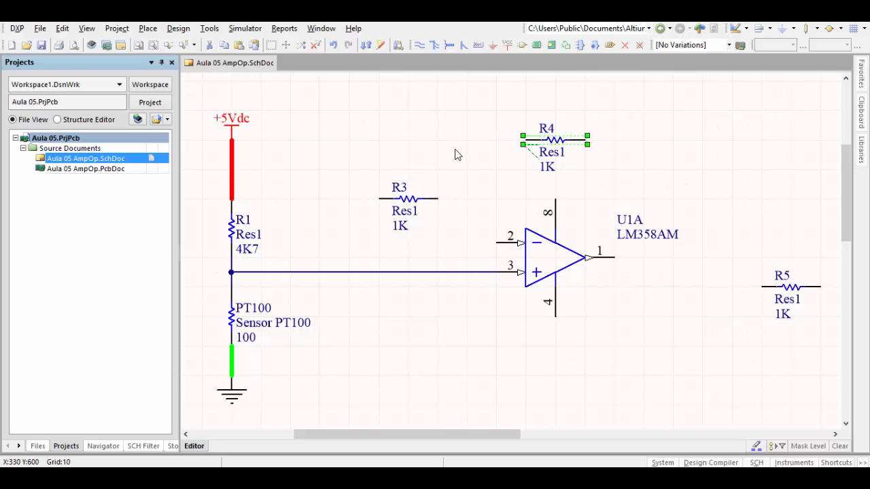
click(407, 204)
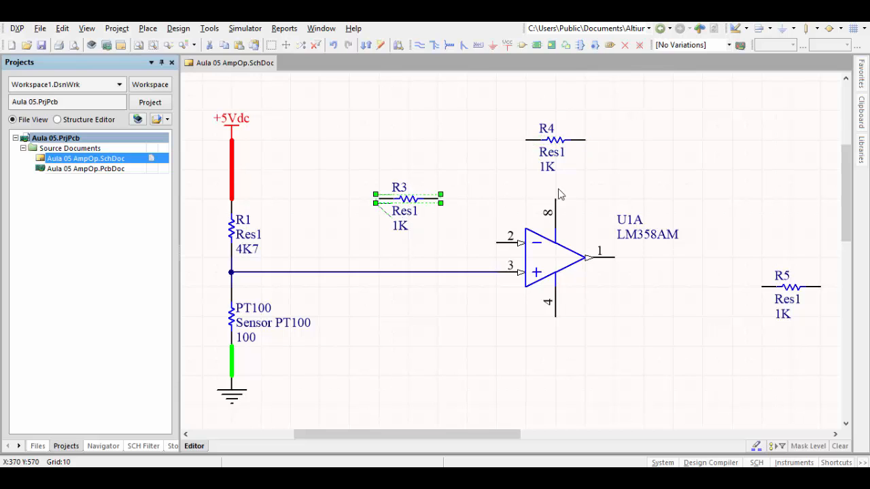
click(705, 303)
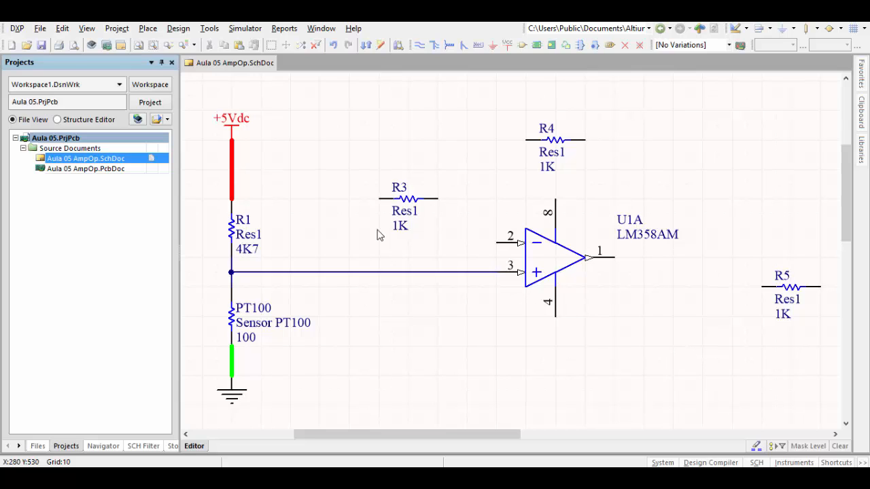
- Set R4's Value parameter to 100K and hide its comment on the schematic
double_click(554, 140)
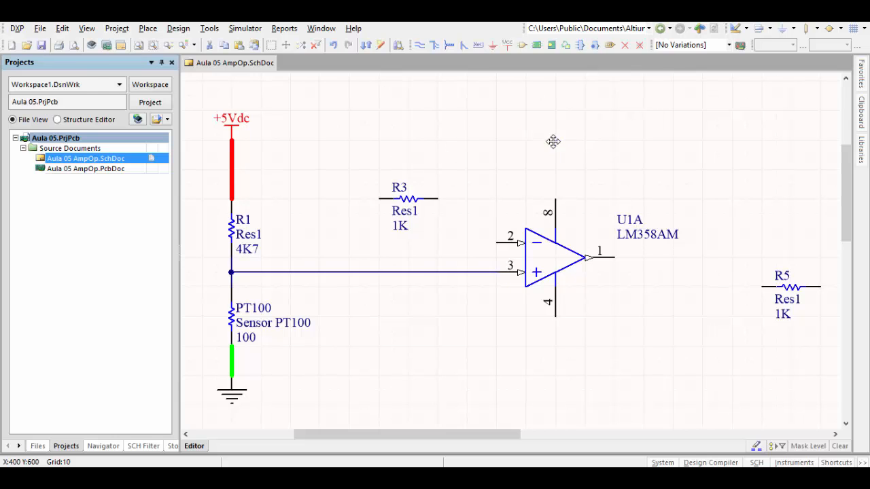
click(513, 157)
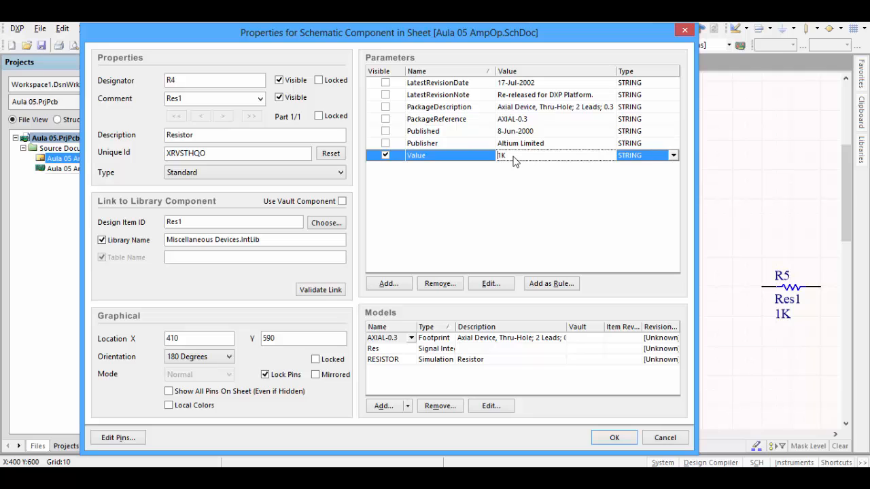
text(100K)
click(279, 99)
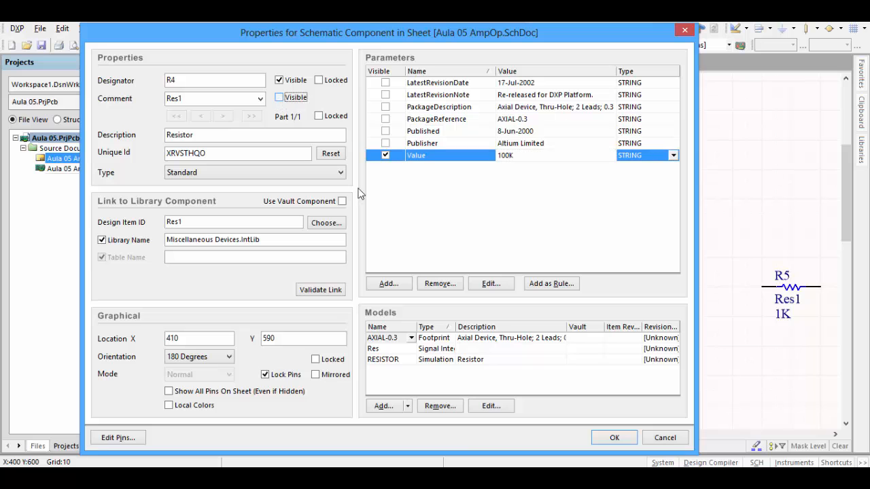
click(602, 442)
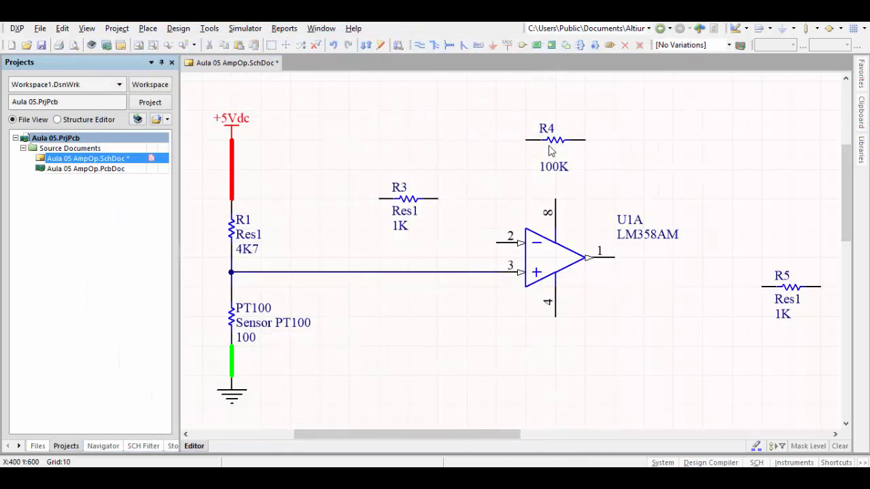
- Set R3's Value parameter to 10K and hide its comment on the schematic
double_click(413, 199)
click(525, 156)
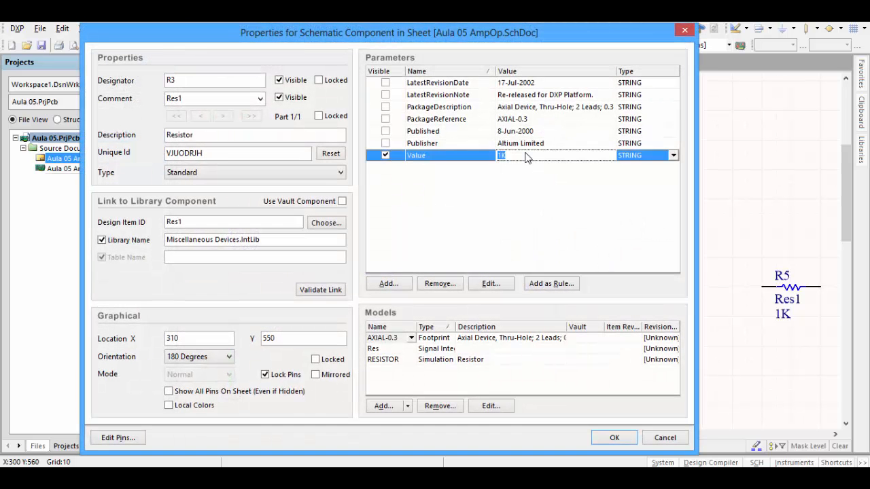
click(525, 155)
click(280, 98)
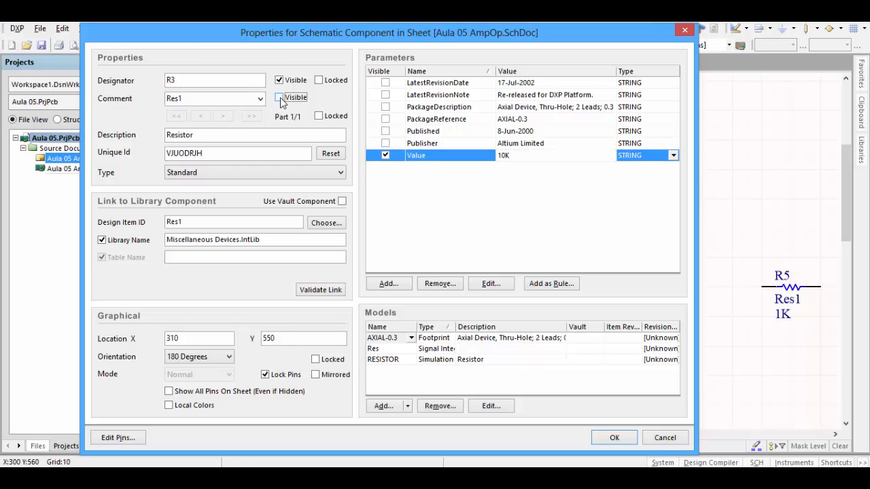
click(614, 438)
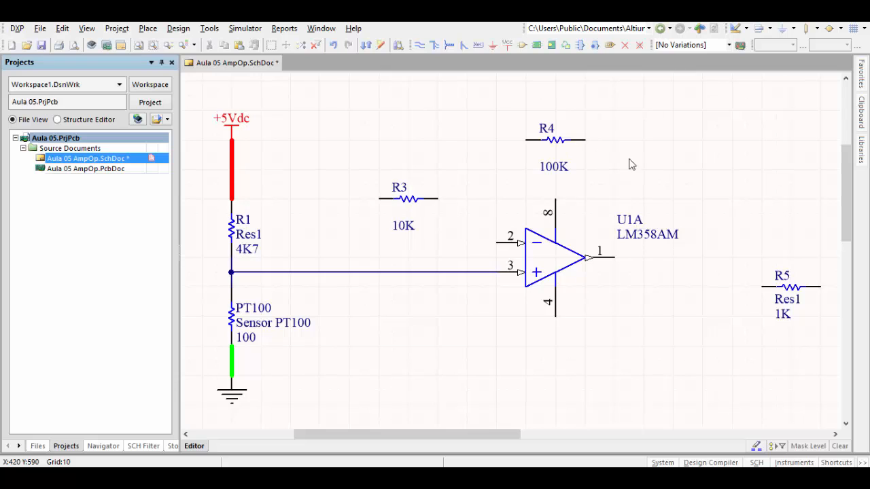
click(558, 148)
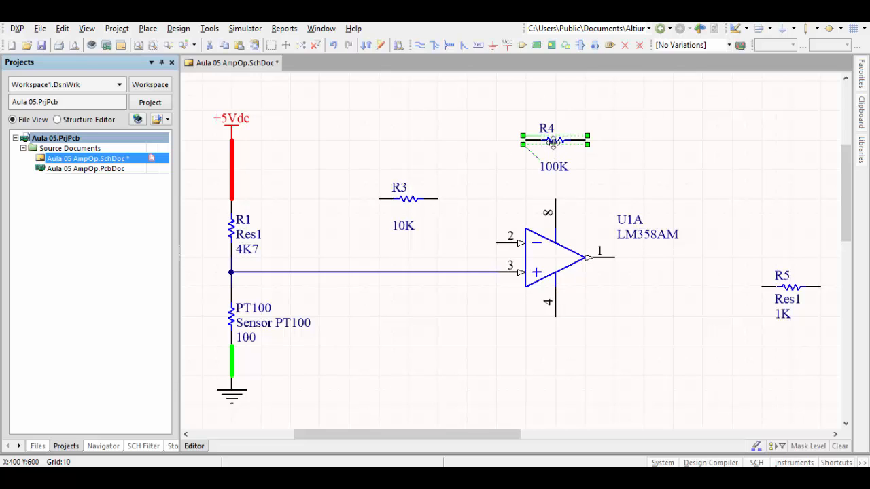
click(415, 201)
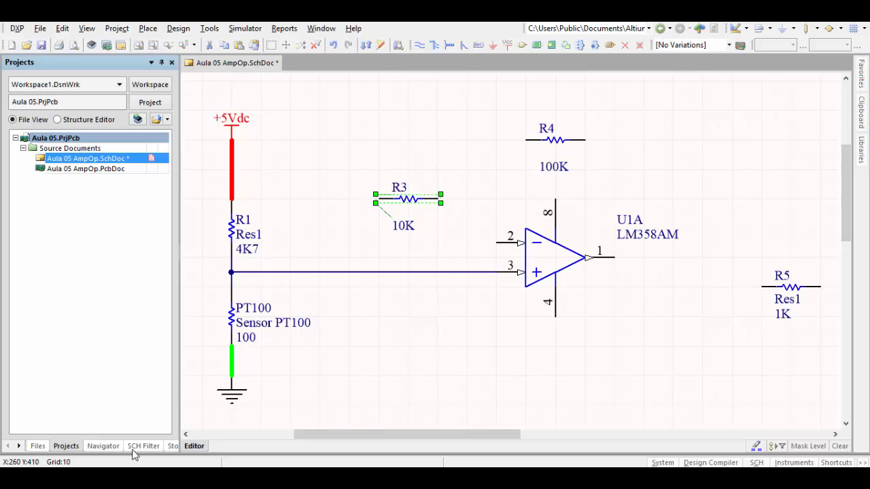
click(375, 384)
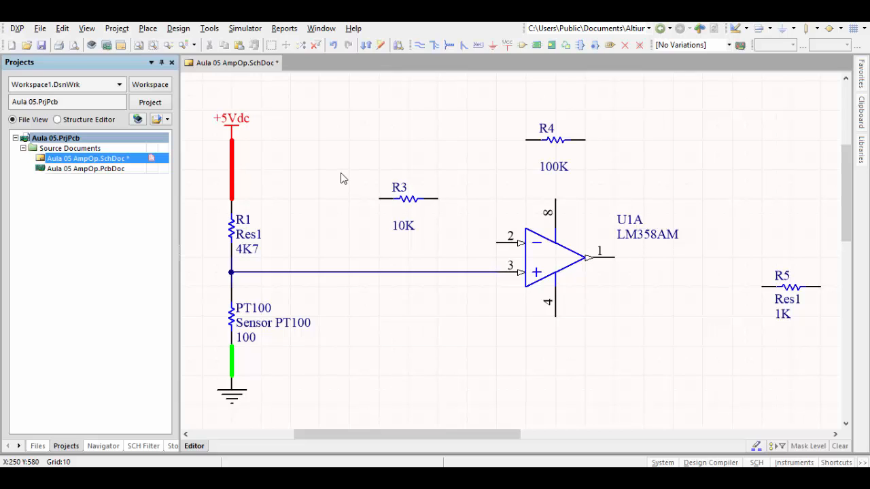
- Place a text frame about 100 by 50 units below the pin 3 wire, between PT100 and the op-amp
click(735, 28)
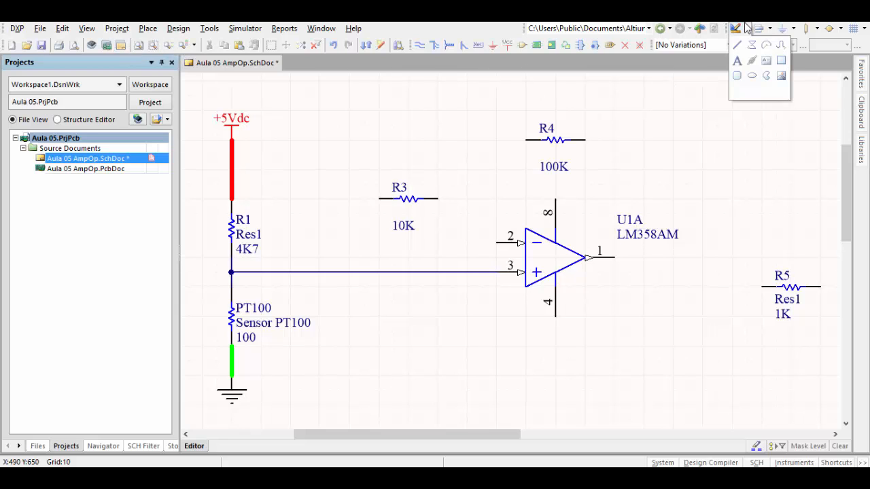
click(765, 61)
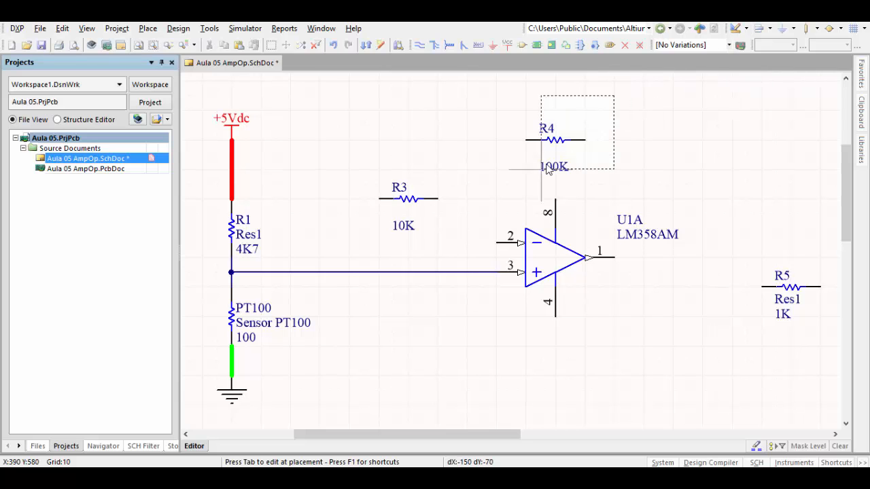
click(321, 390)
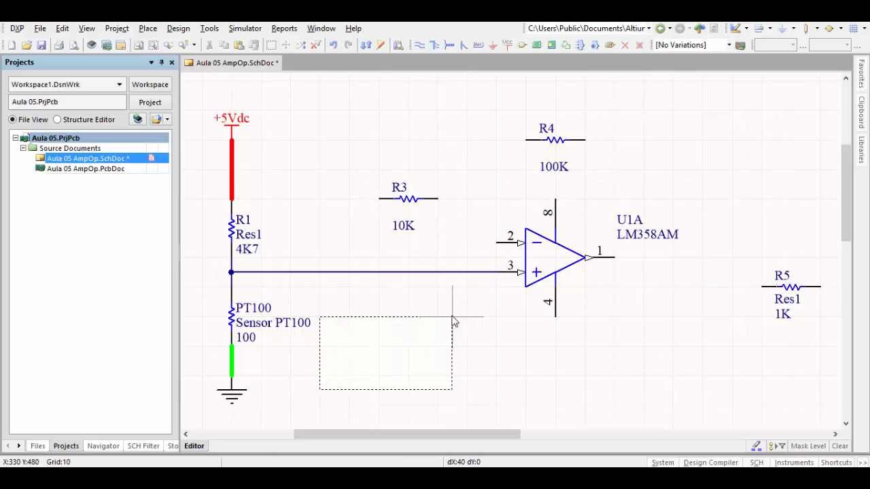
click(466, 317)
right_click(425, 339)
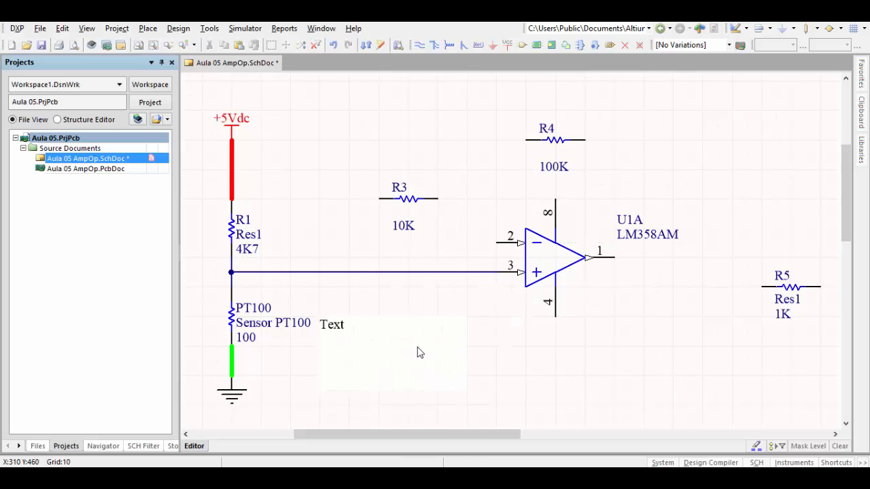
double_click(416, 350)
click(352, 305)
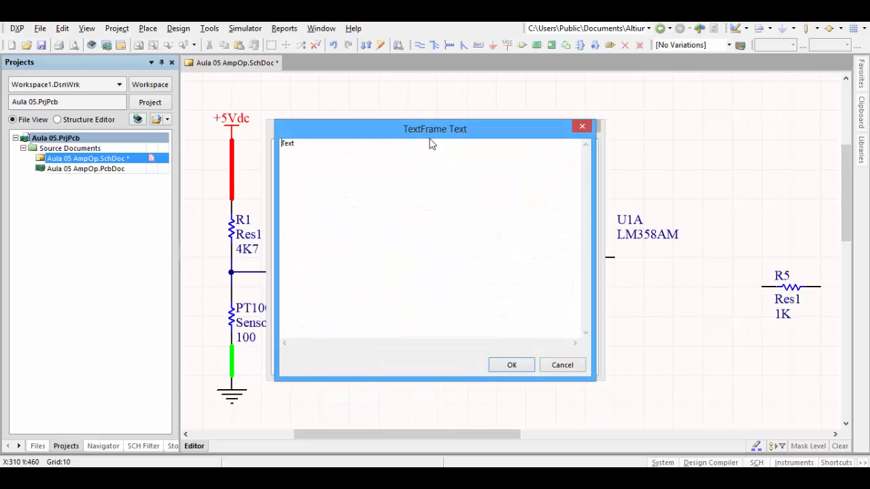
drag(430, 142, 511, 151)
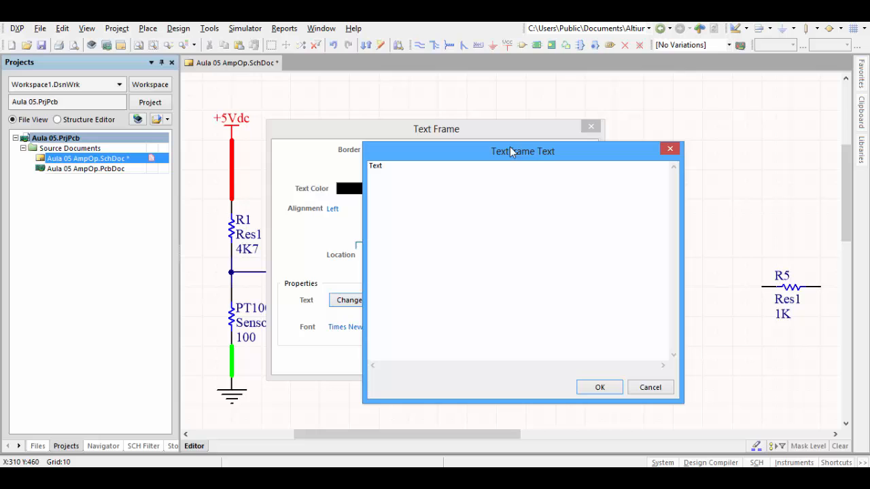
double_click(389, 169)
click(651, 387)
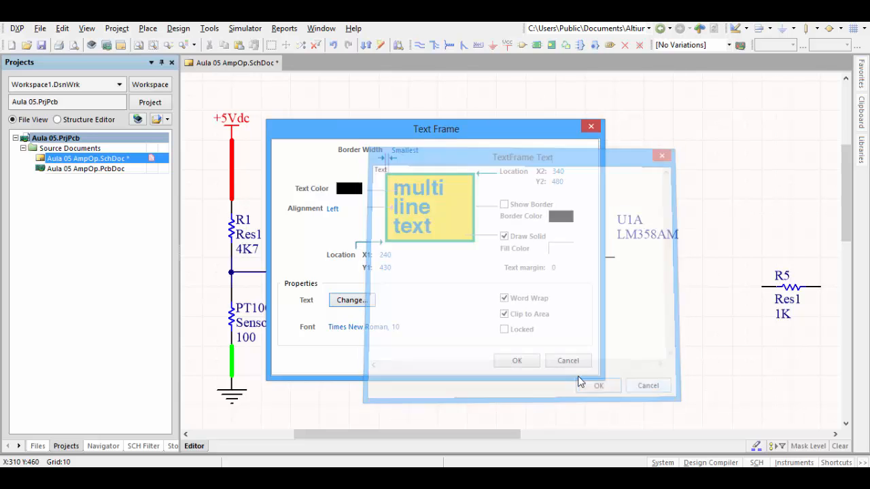
click(568, 361)
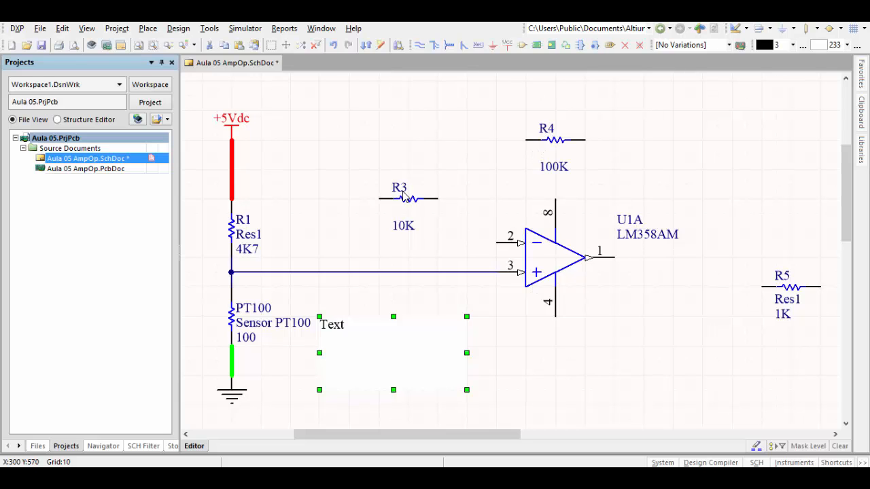
- Replace the text frame's placeholder text with two lines, "Formula:" and "(R4/R3)+1"
double_click(414, 347)
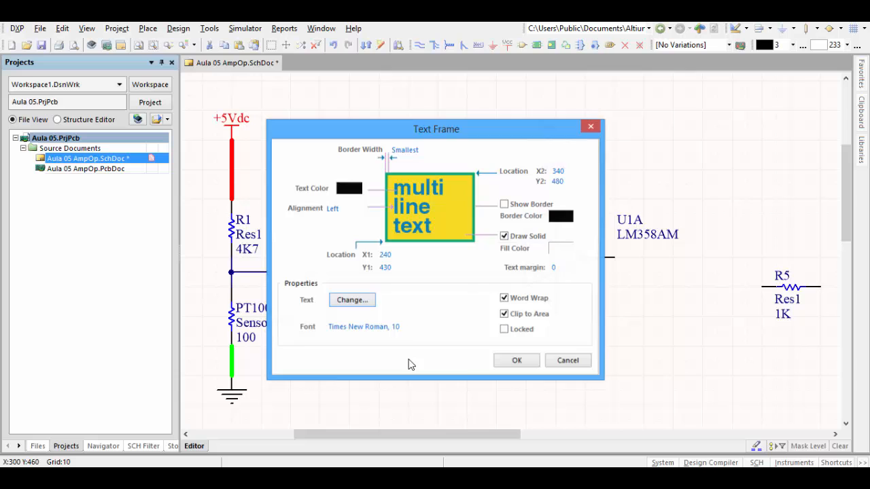
click(361, 305)
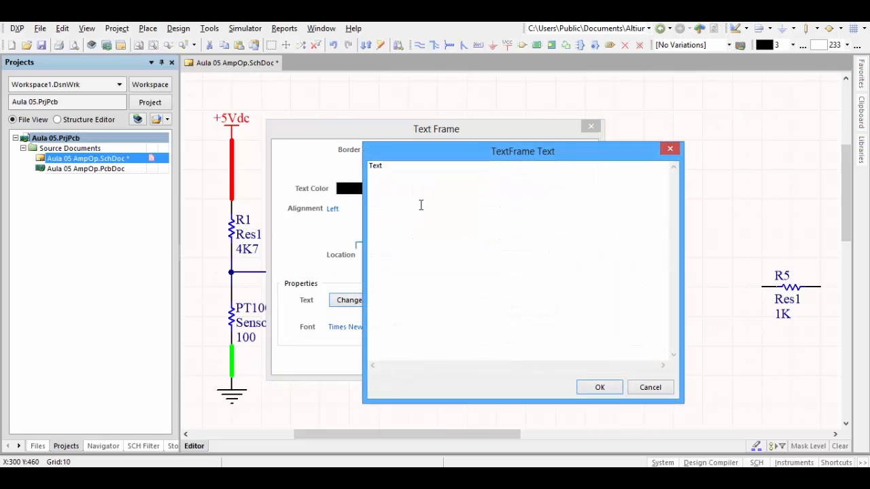
key(Delete)
key(Delete)
key(Return)
key(Delete)
click(405, 175)
text(+1)
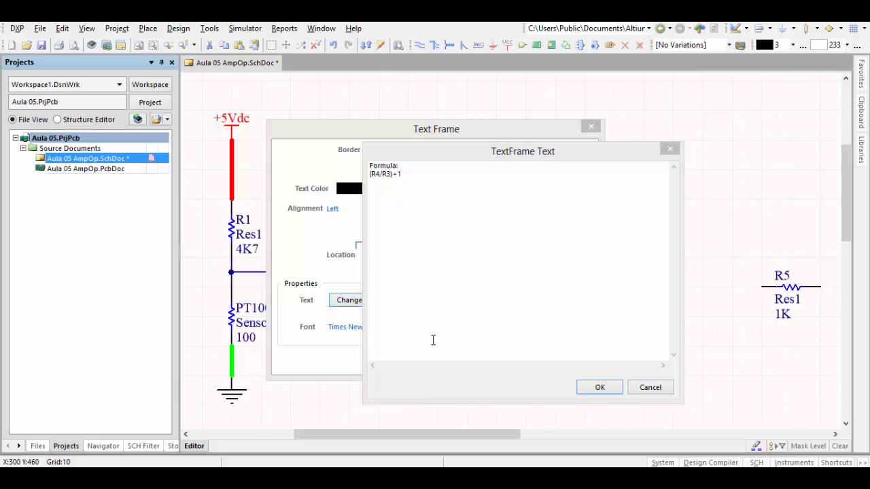
click(605, 391)
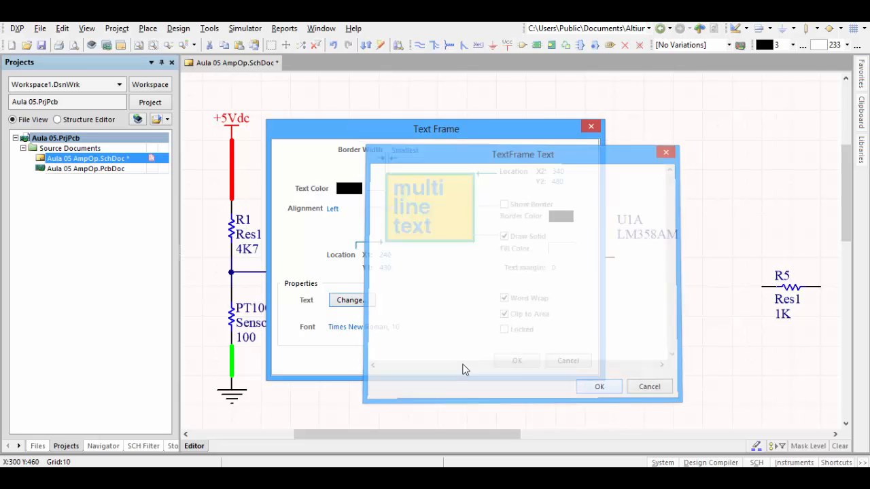
click(511, 368)
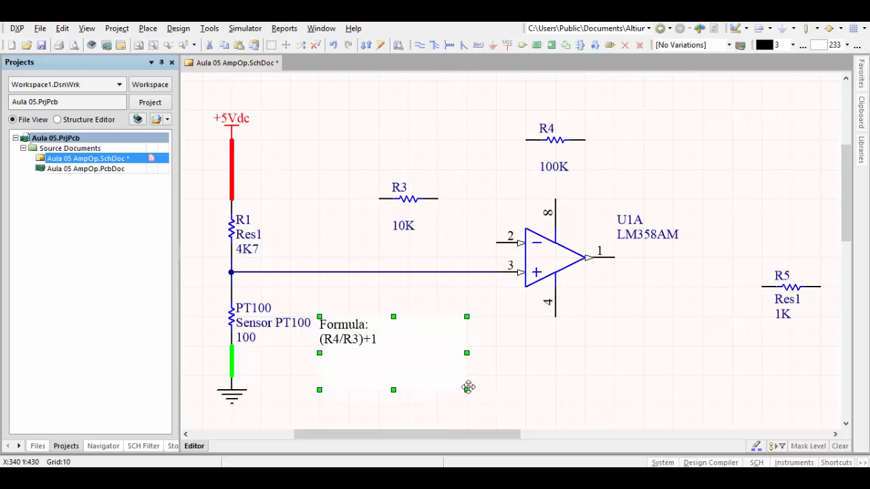
- Shrink the formula text frame to about 50 by 30 units and place it above R3
drag(466, 389, 399, 121)
key(Delete)
click(465, 353)
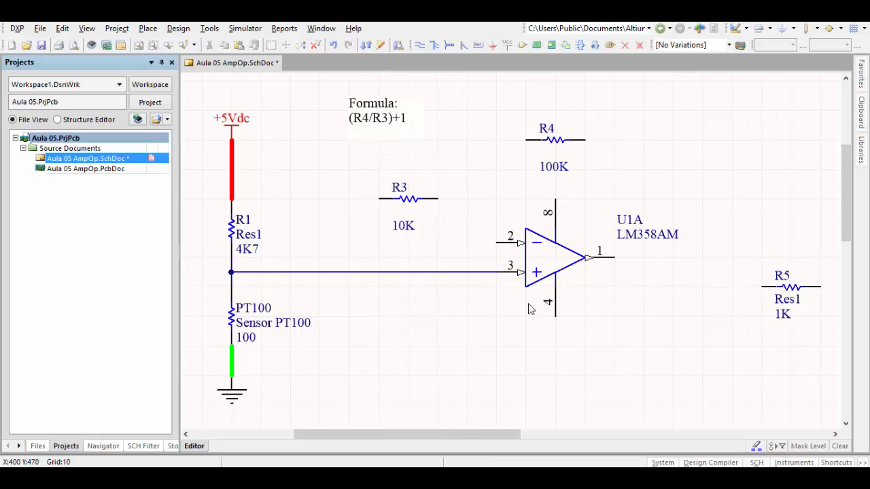
ctrl+scroll(508, 291, down, 1)
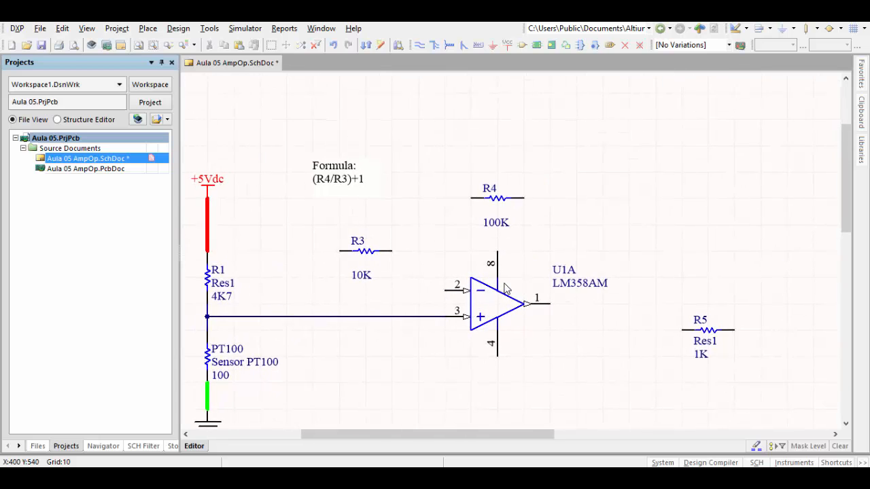
scroll(506, 289, down, 1)
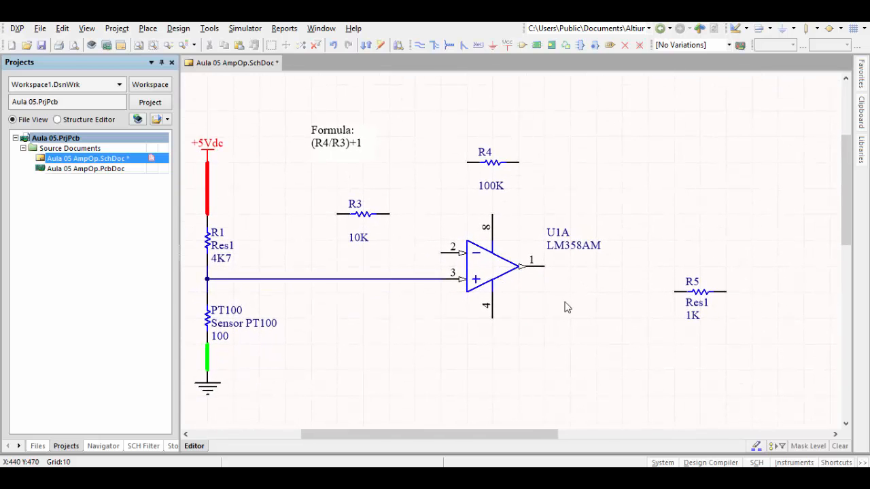
- Switch to the HP 50g calculator and start its equation writer
drag(868, 119, 724, 36)
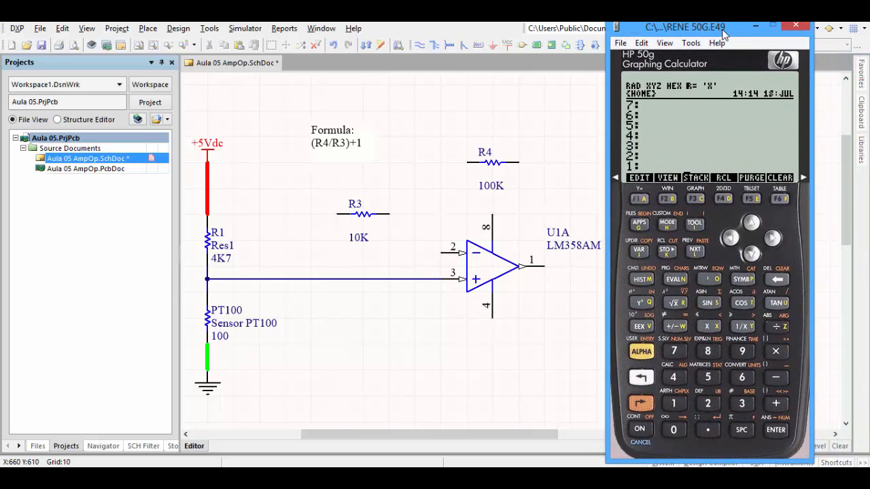
click(641, 407)
click(709, 281)
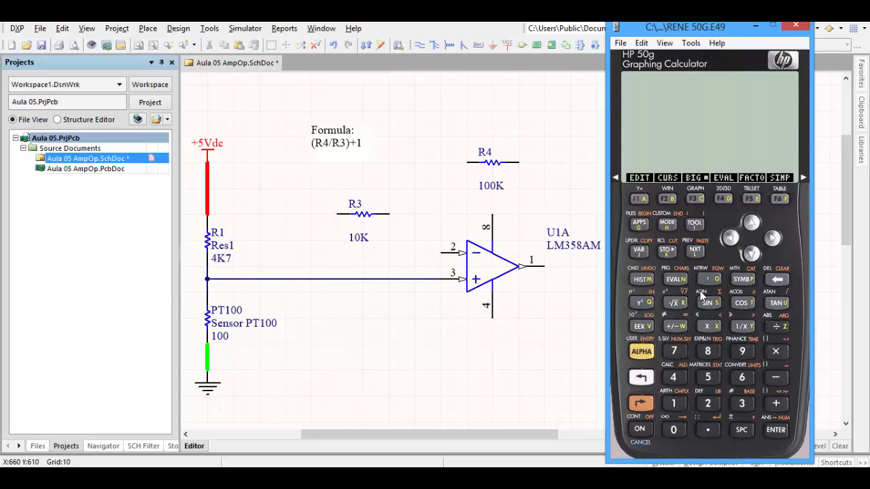
- Enter the fraction 100E3 over 10E3 for R4/R3 in the calculator's equation writer
text(100)
click(641, 327)
click(746, 408)
click(779, 330)
click(674, 405)
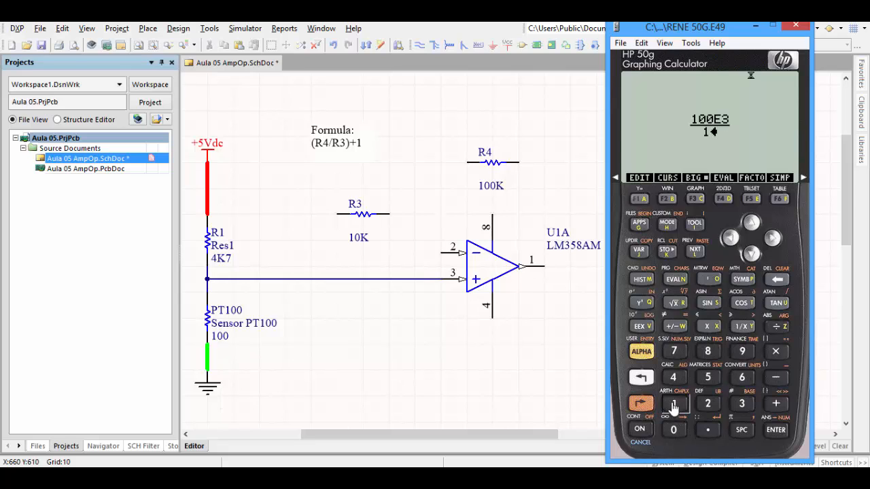
click(674, 426)
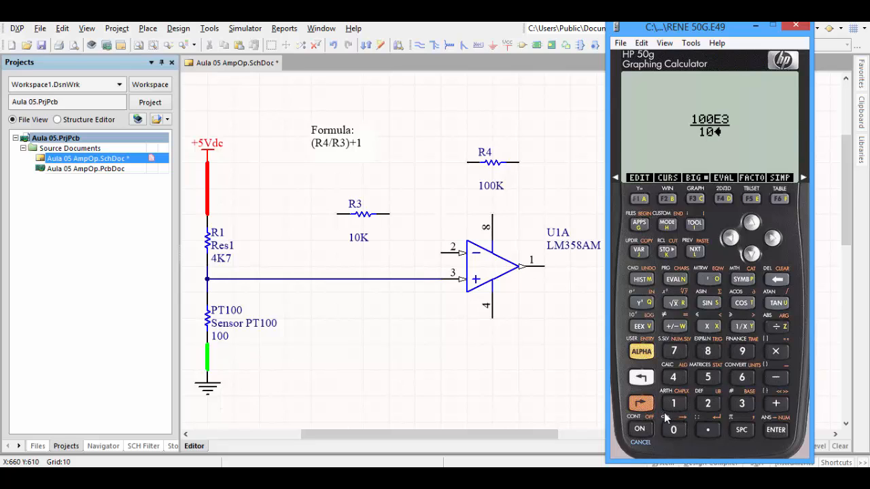
click(641, 327)
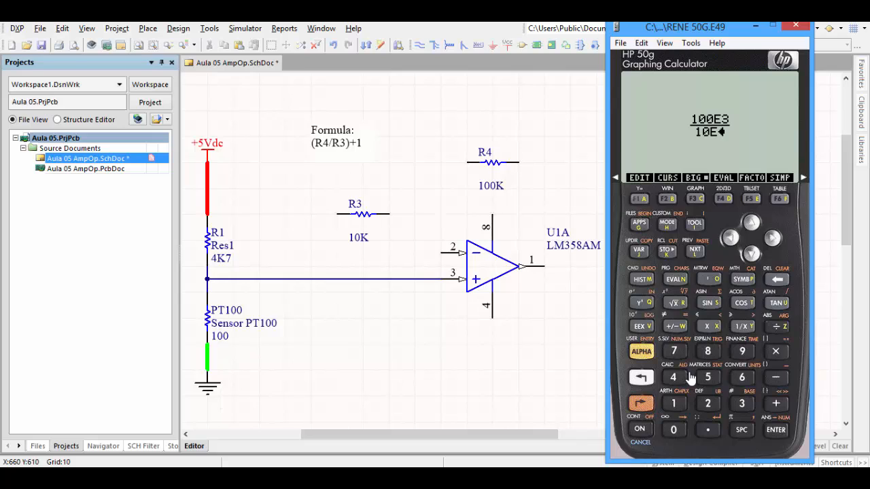
click(741, 404)
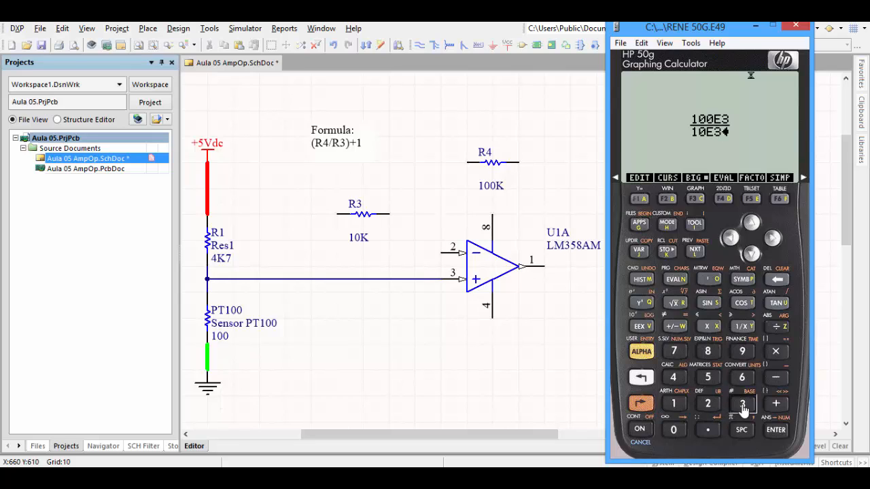
- Add 1 to the whole fraction and evaluate the complete gain expression
click(751, 222)
click(776, 404)
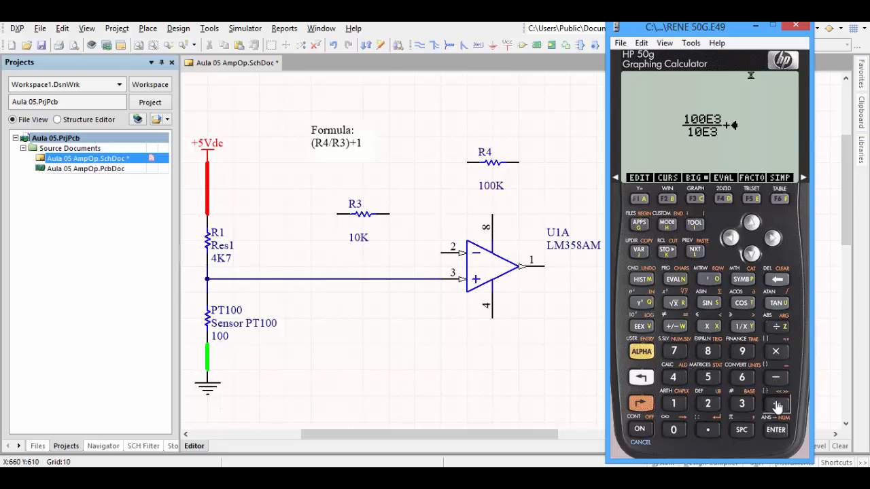
click(671, 404)
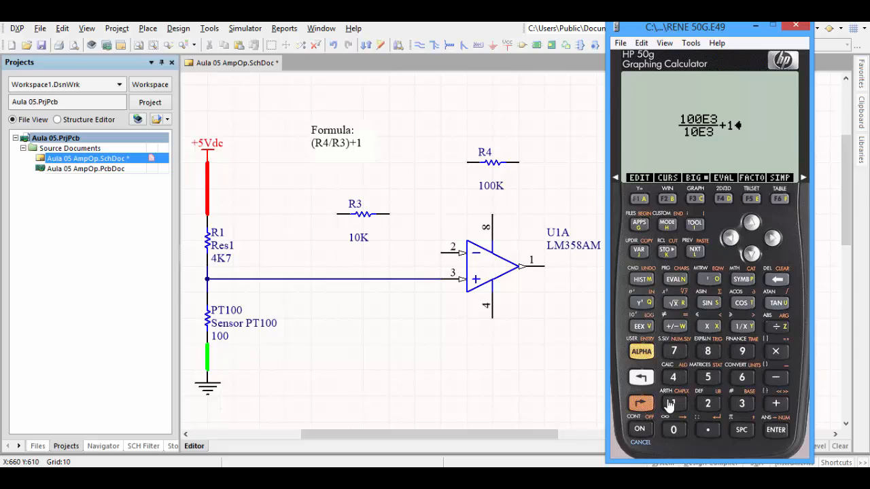
click(750, 224)
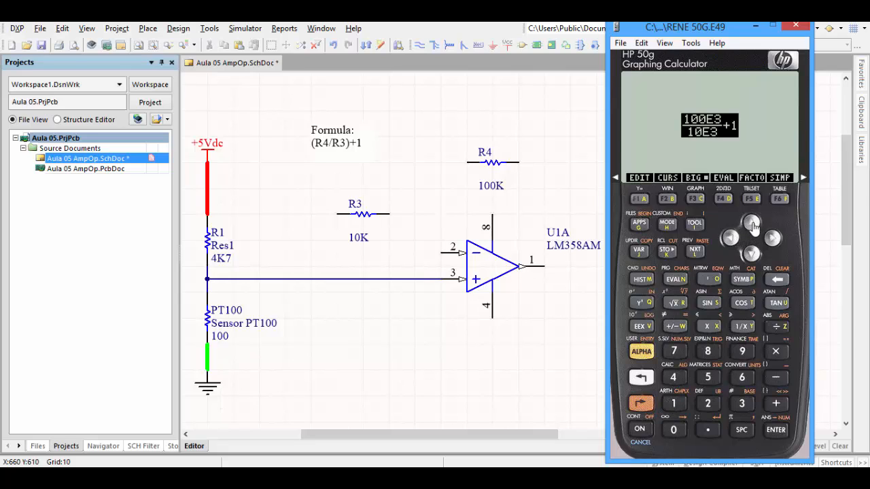
click(723, 199)
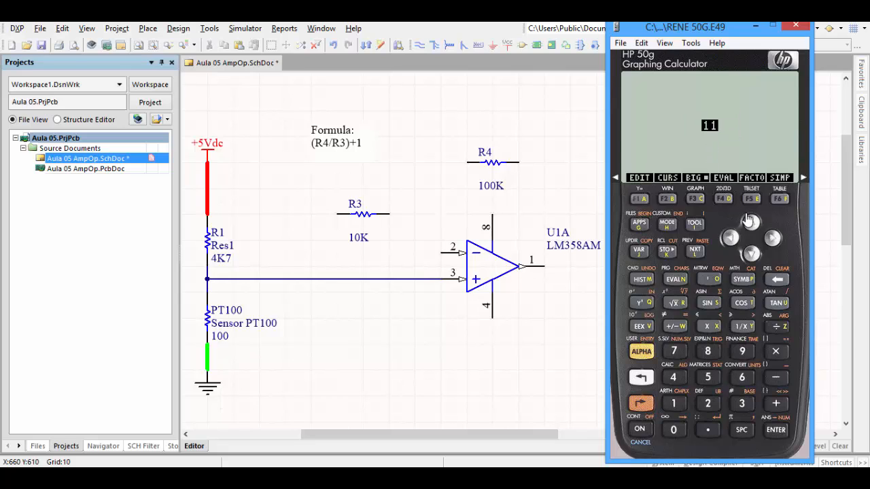
- Undo the evaluation, copy the calculator screen showing the gain expression, and return to the Altium schematic
click(642, 409)
click(640, 279)
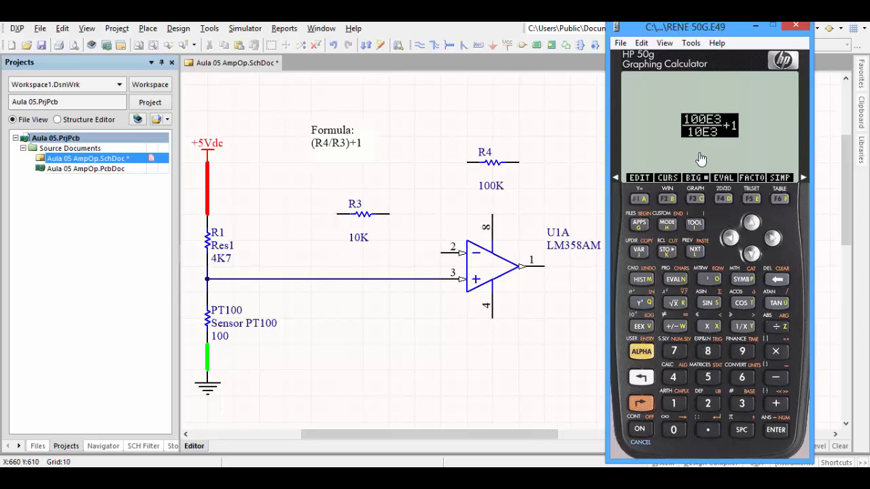
click(641, 43)
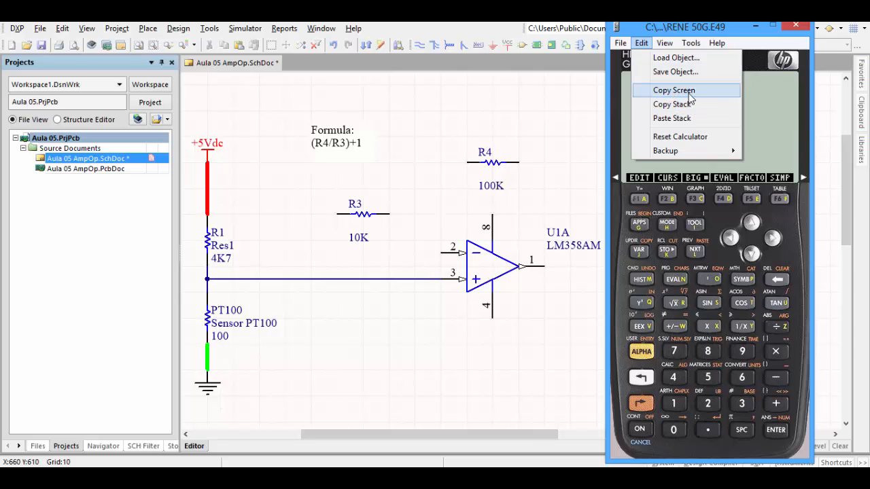
click(679, 89)
click(534, 325)
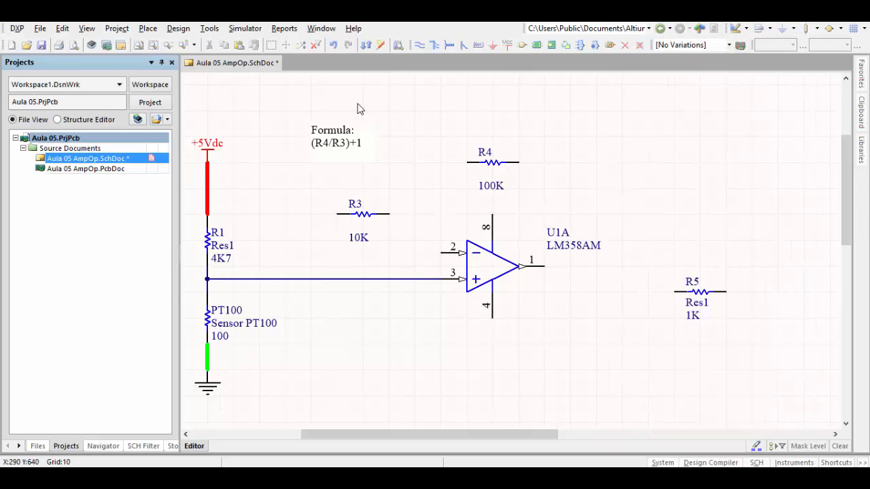
- Open the text content of the formula text frame above R3 for editing
double_click(352, 142)
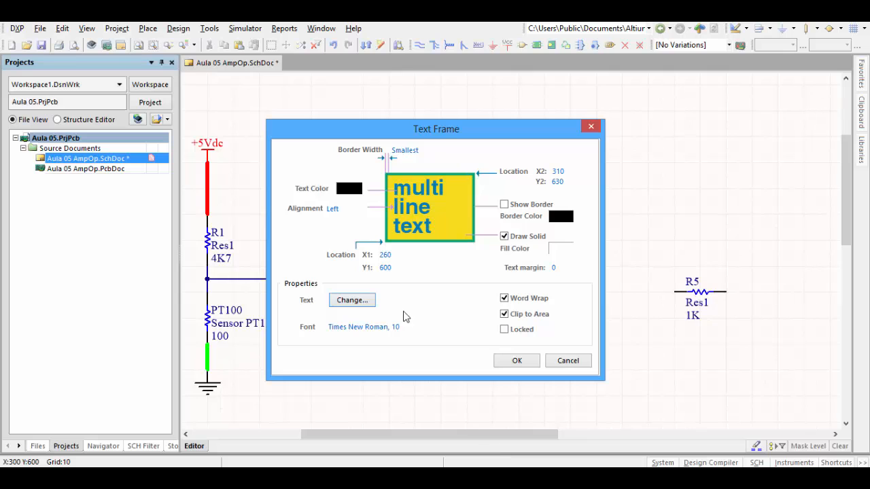
click(353, 300)
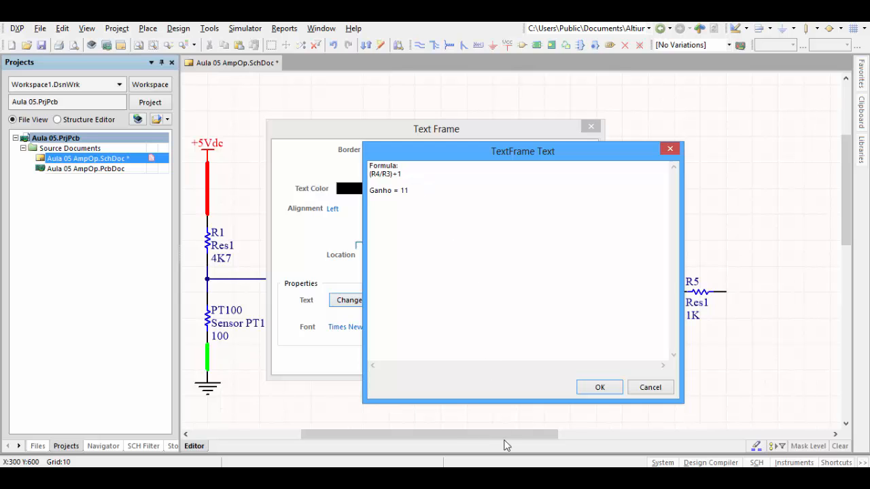
- Add the line "Ganho = 11" below the formula in the text frame and apply the change
click(600, 388)
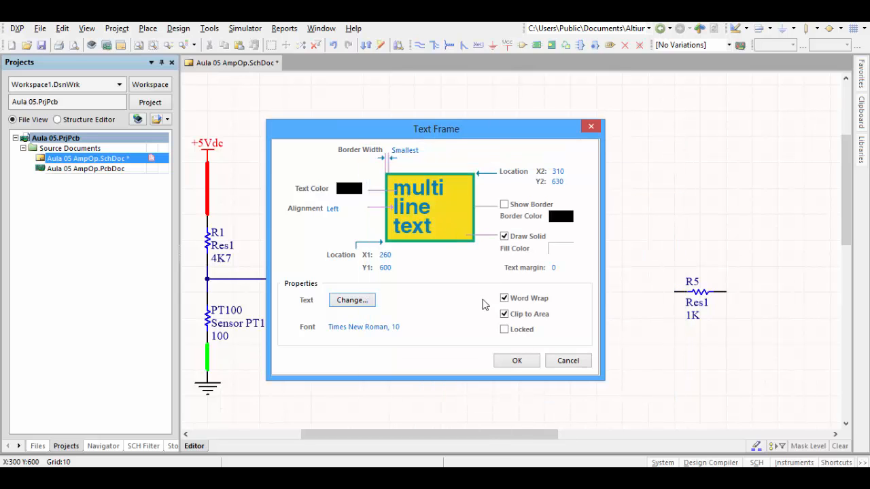
click(508, 364)
click(431, 176)
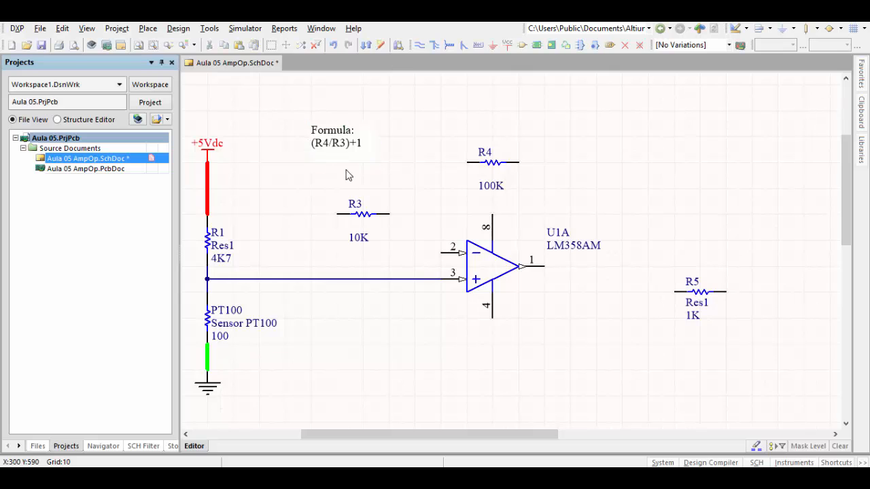
- Enlarge the formula text frame downward to fit the gain line, and move it up and left, away from R3
click(345, 150)
drag(343, 161, 339, 174)
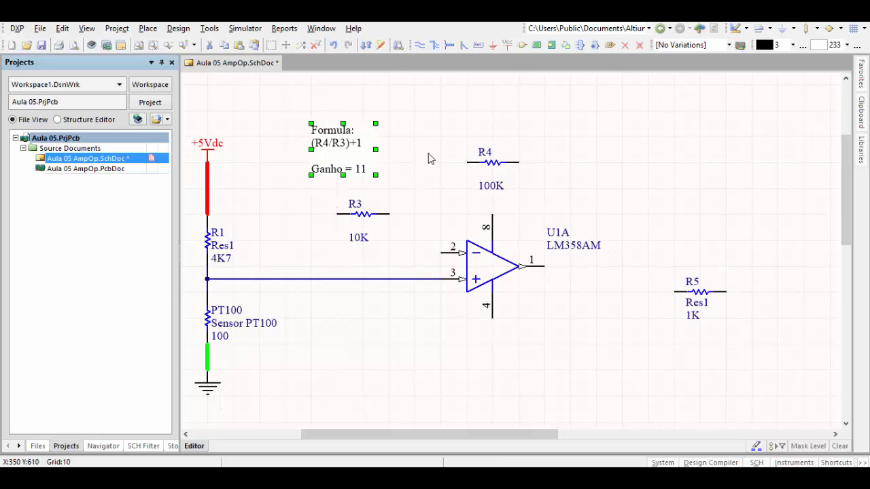
click(391, 161)
mouse_move(342, 155)
mouse_down()
mouse_move(286, 131)
mouse_move(287, 114)
mouse_up()
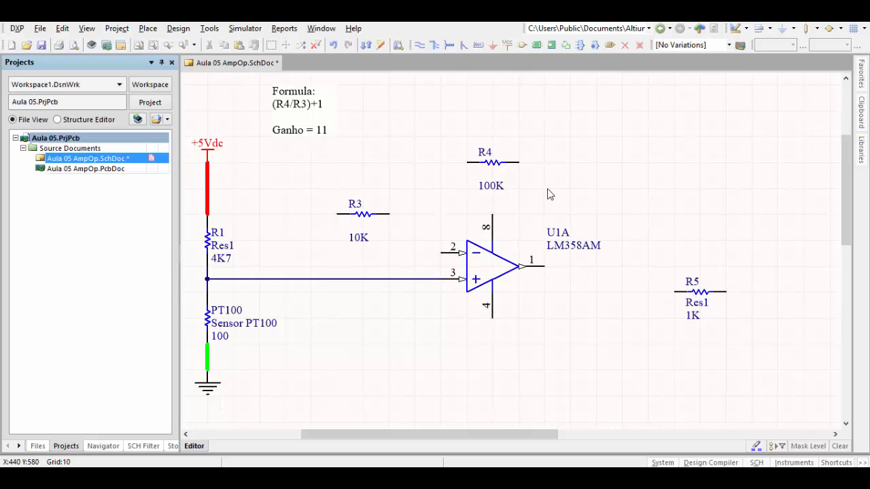
- Wire the right end of R4 around to output pin 1 of the LM358AM op-amp
click(420, 46)
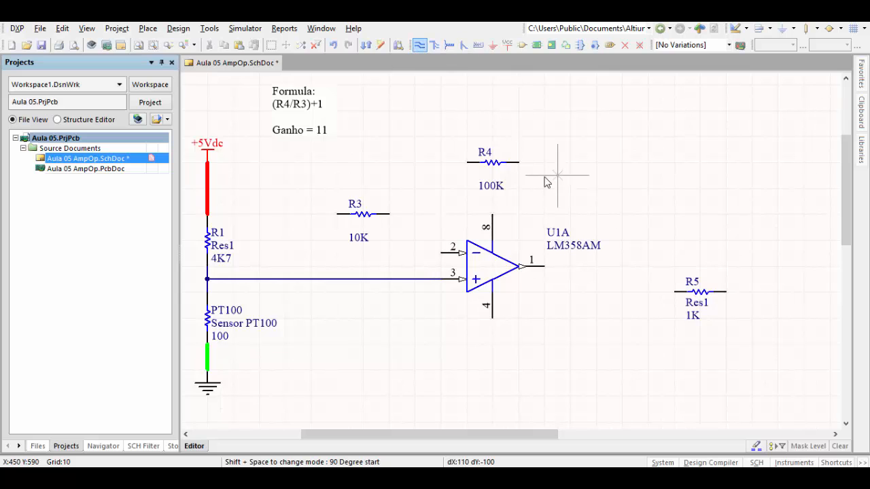
click(520, 163)
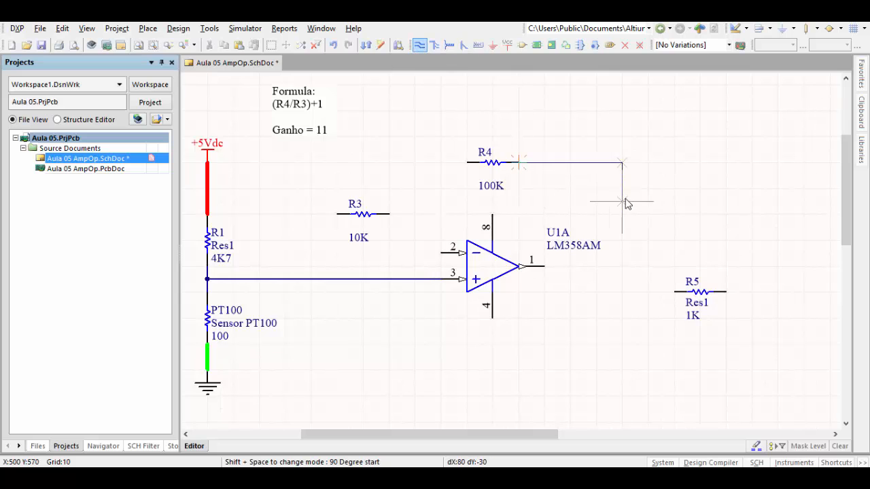
click(622, 267)
click(544, 266)
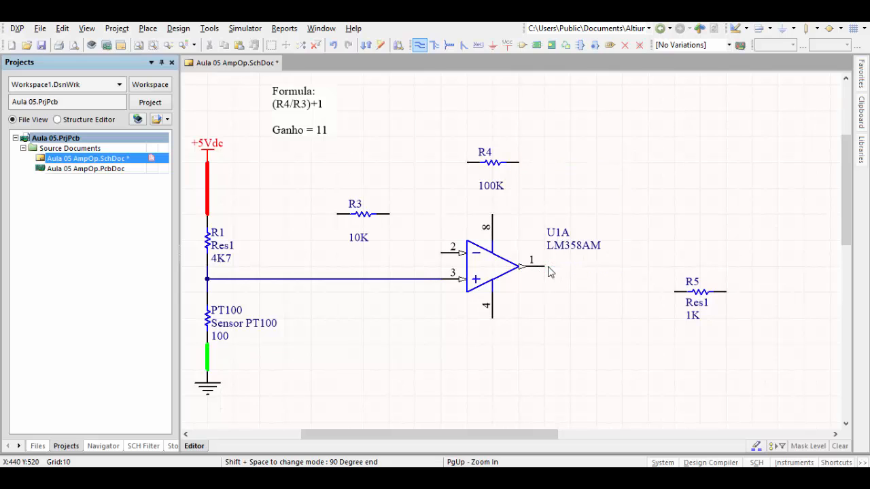
- Wire the right end of R3 up and across to the left end of R4
click(390, 214)
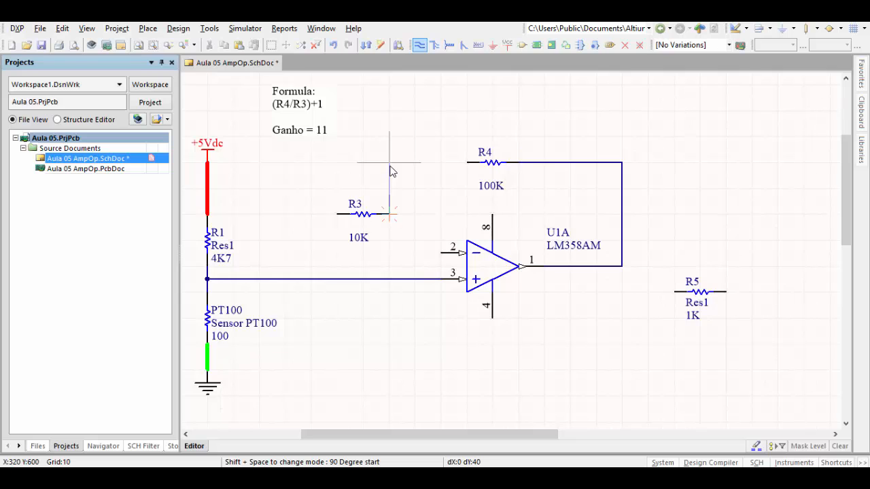
click(389, 163)
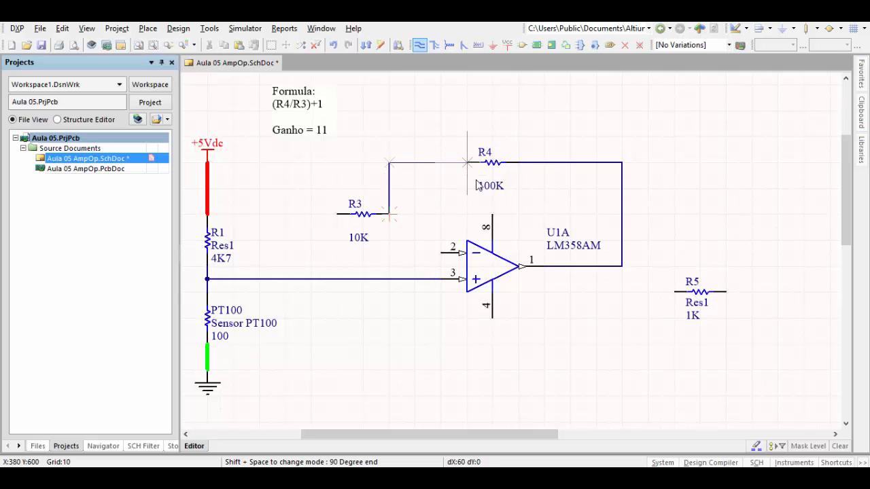
click(468, 164)
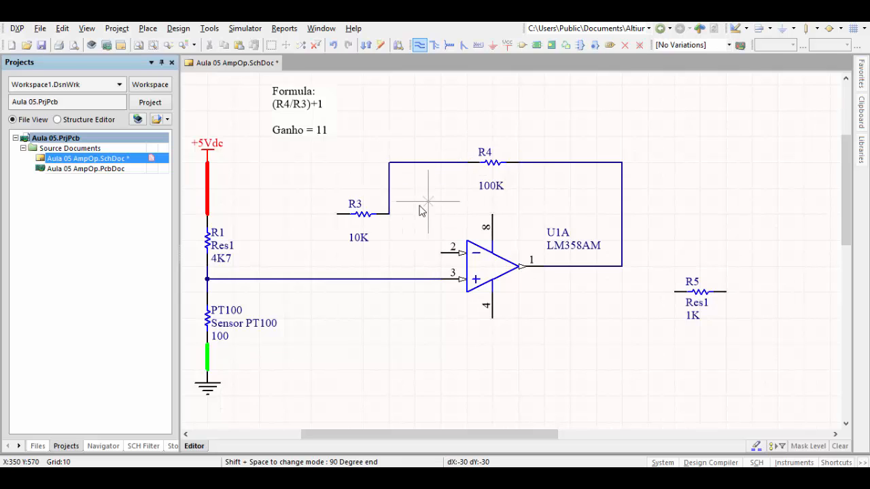
right_click(298, 189)
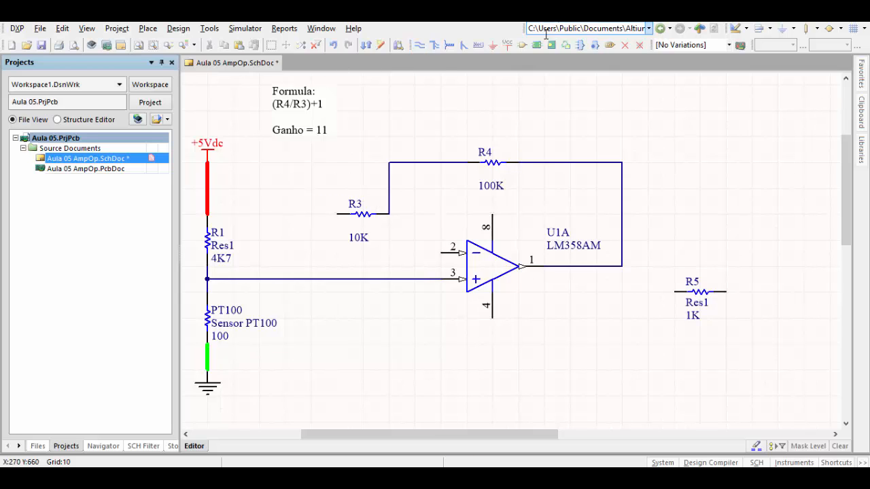
- Place a GND power port to the left of R3, at X 240, Y 560
click(493, 45)
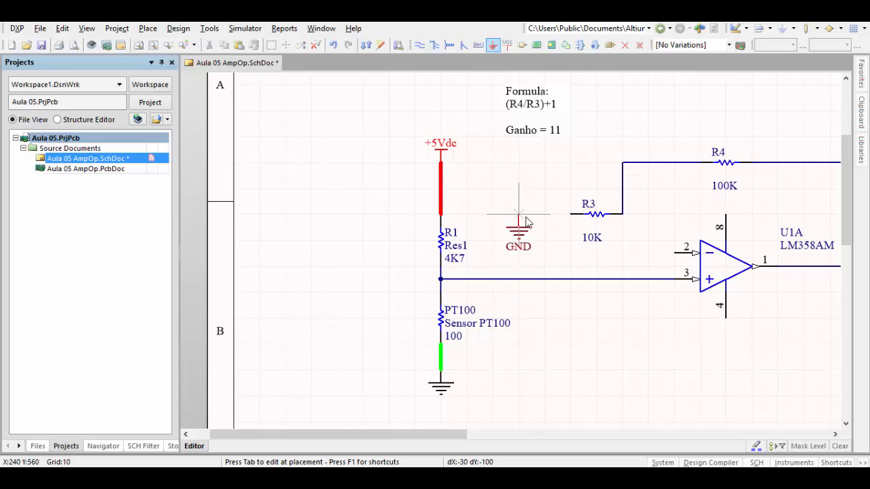
right_click(519, 214)
click(519, 210)
right_click(546, 175)
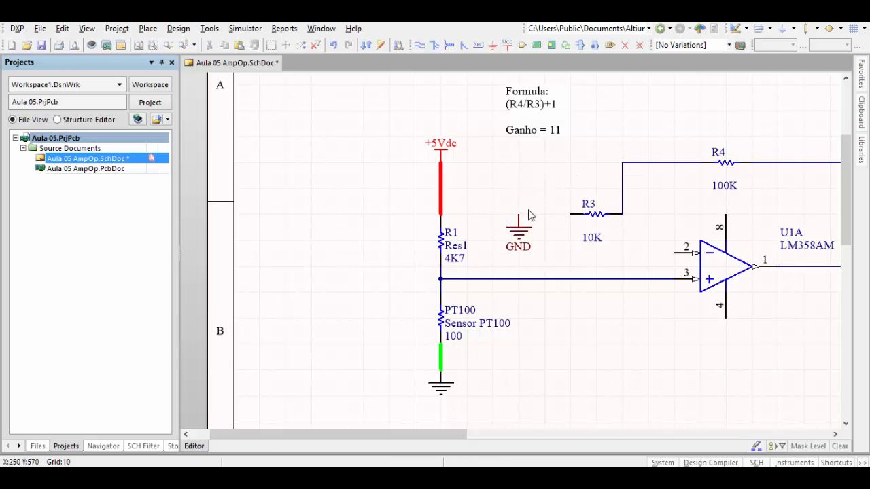
- Set the new GND port's color to black and hide its net name
click(515, 231)
double_click(515, 231)
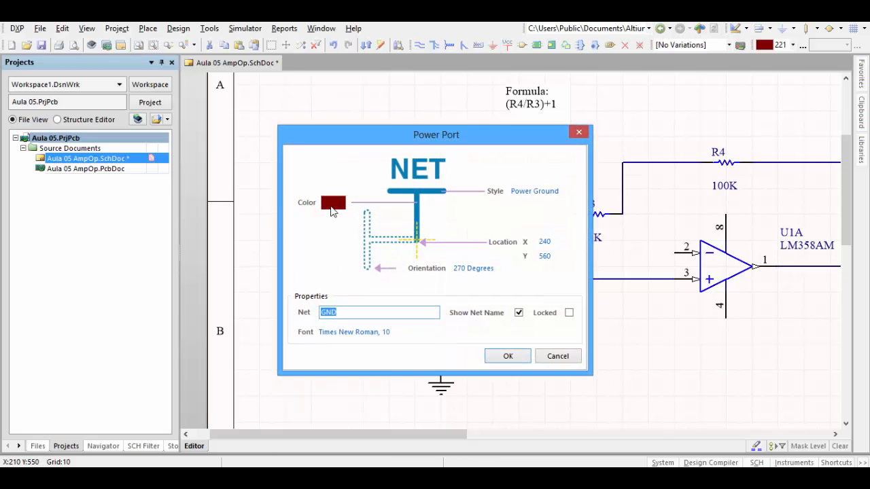
click(333, 203)
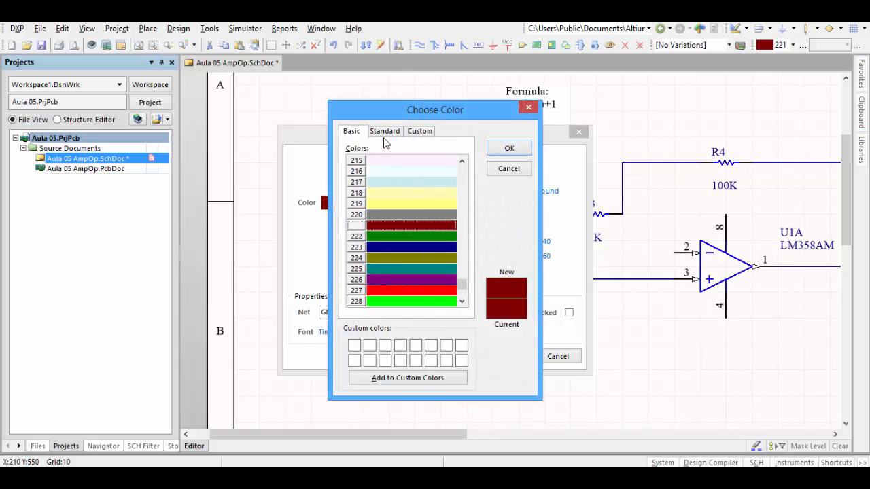
click(384, 131)
click(453, 271)
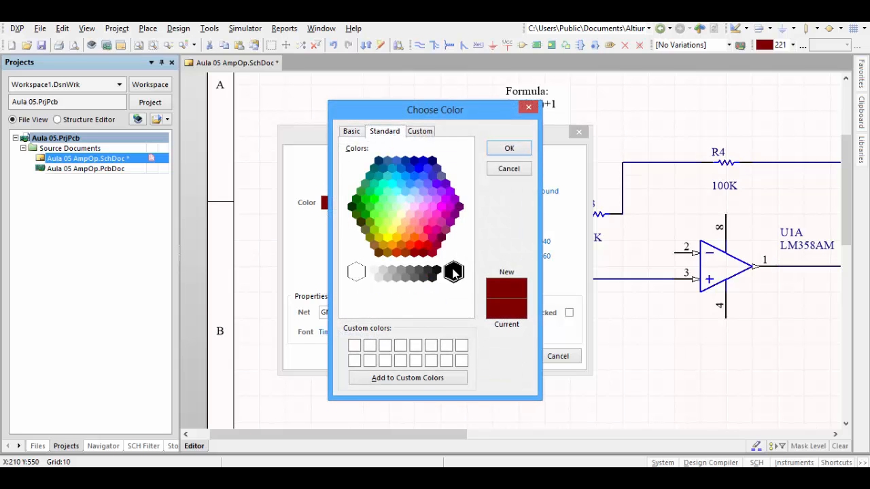
click(500, 148)
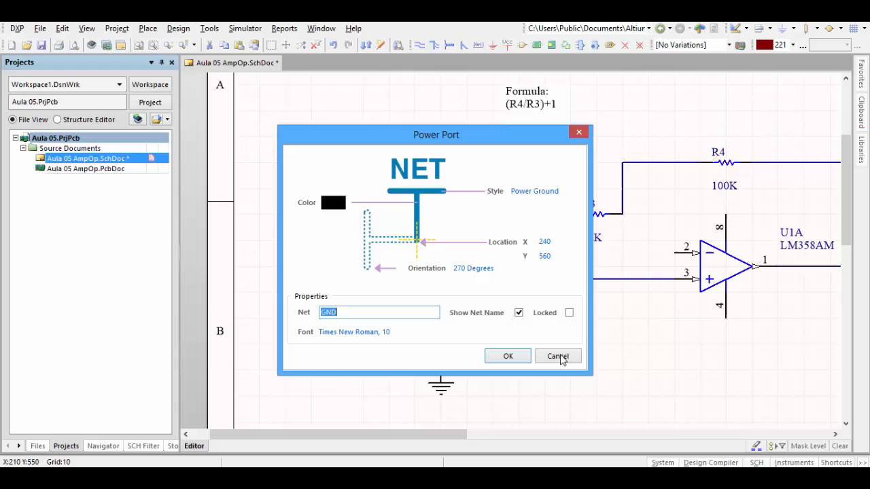
click(520, 315)
click(508, 355)
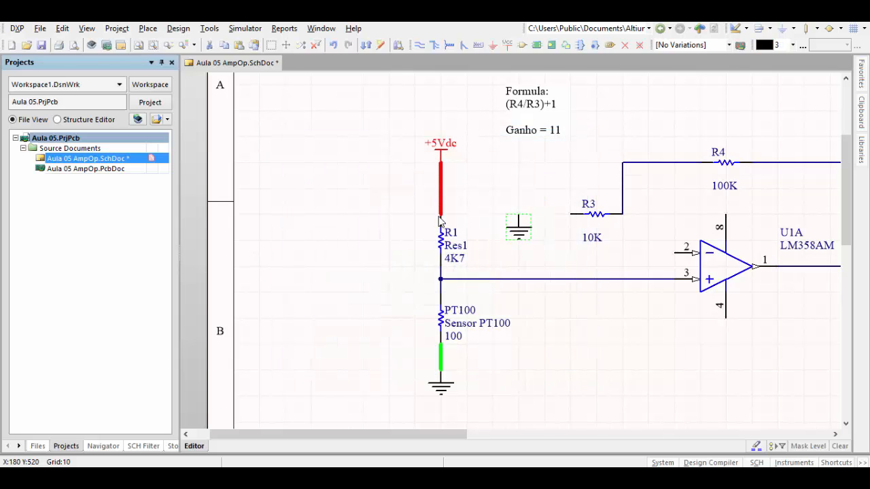
- Wire the left end of R3 to the ground port beside it
click(419, 45)
click(570, 214)
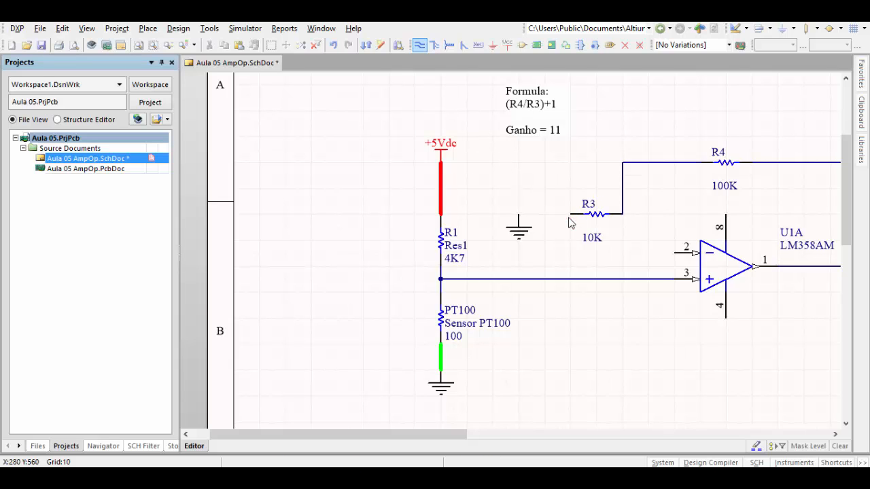
click(520, 214)
right_click(532, 202)
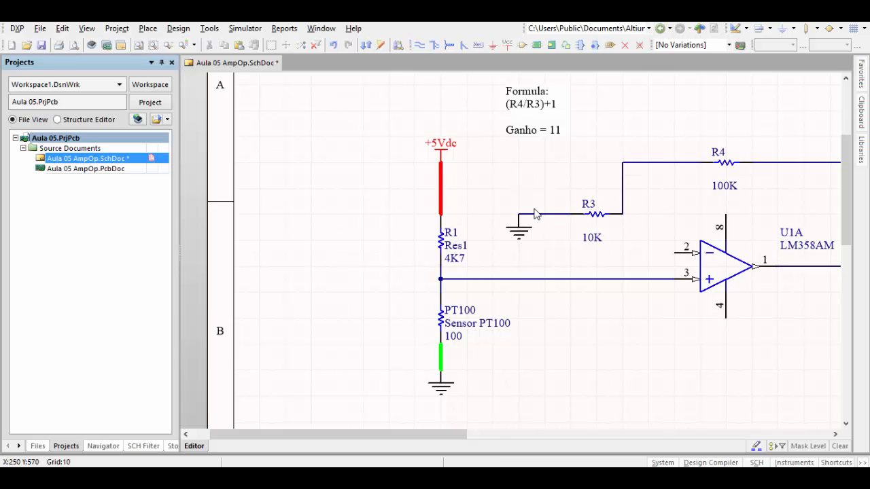
- Set the wire between R3 and ground to bright green (color 228) with Medium width
double_click(537, 216)
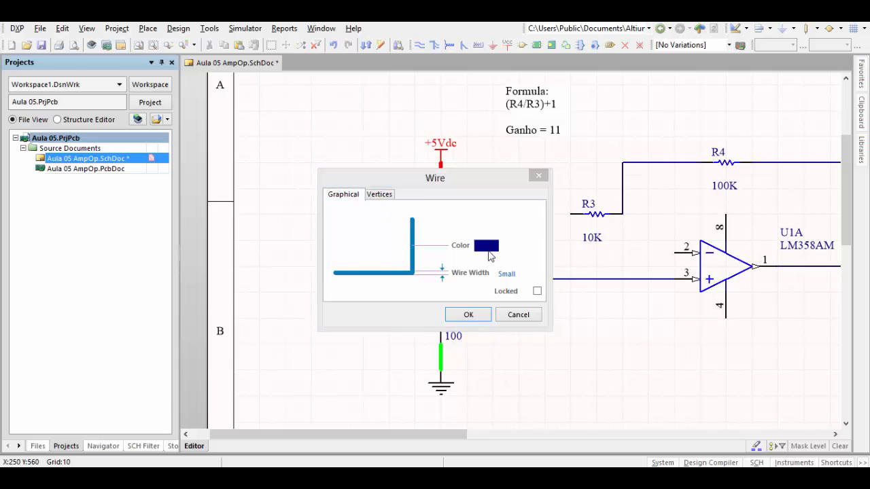
click(518, 246)
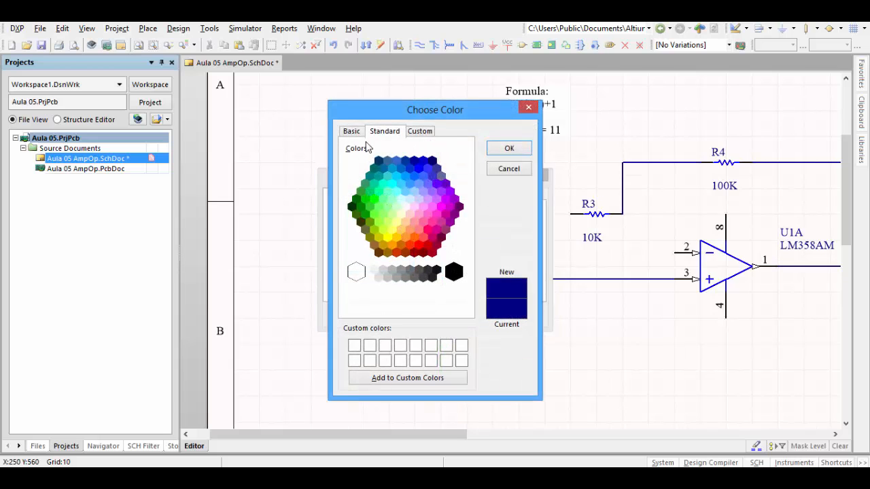
click(352, 131)
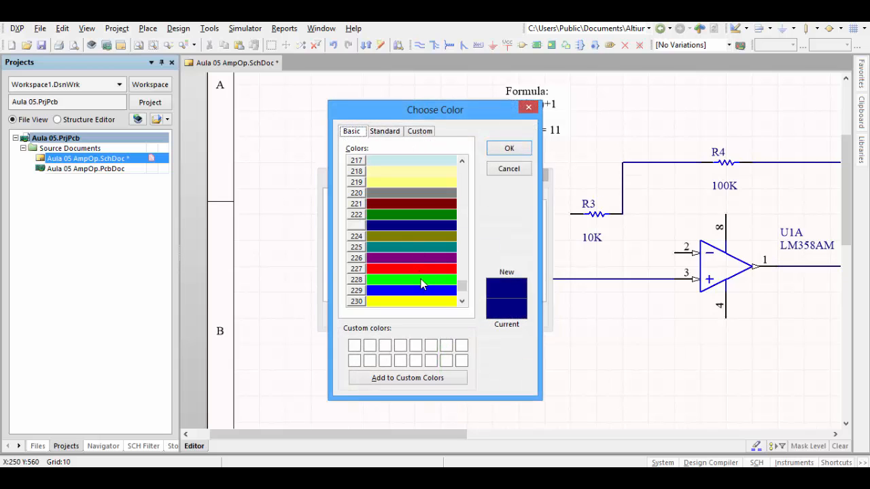
click(421, 282)
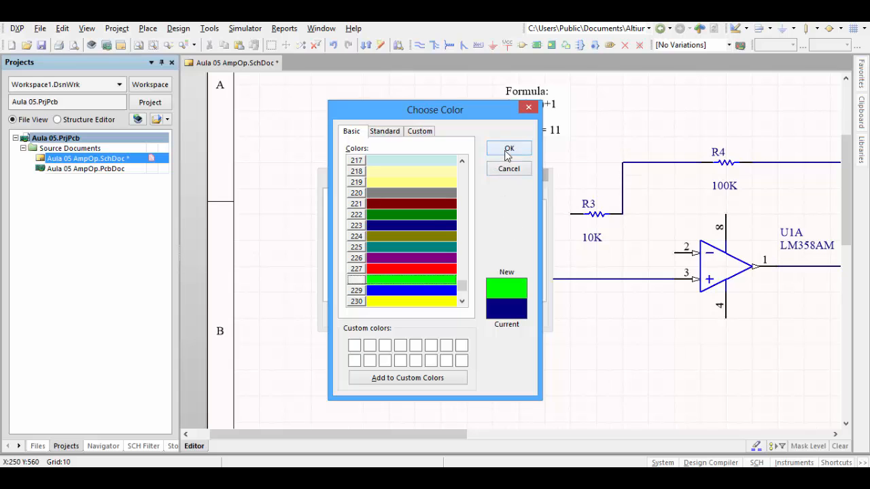
click(508, 150)
click(536, 275)
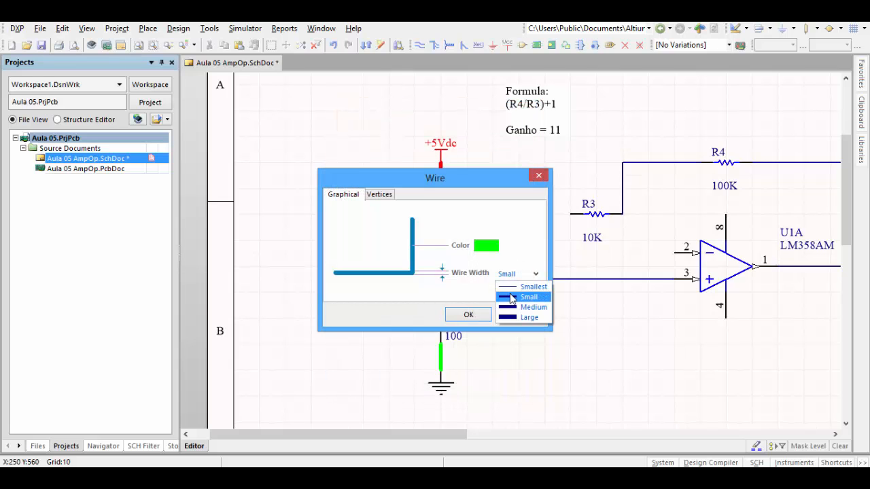
click(509, 308)
click(468, 314)
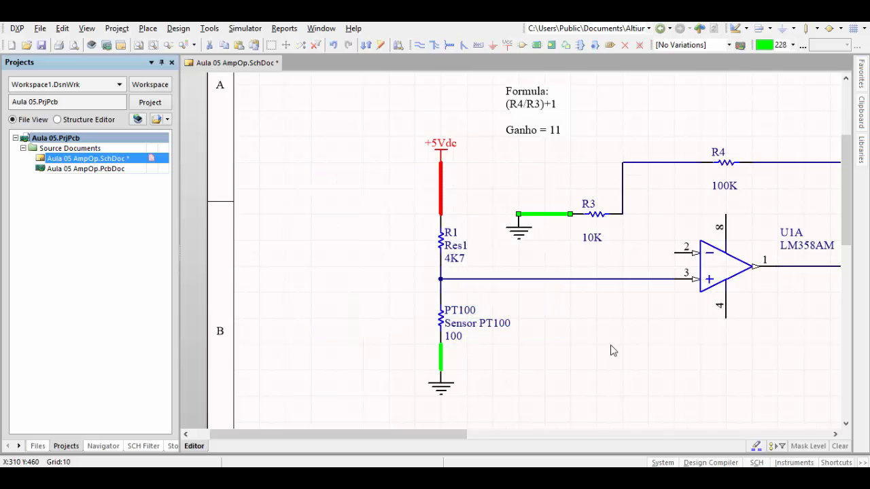
- Wire the op-amp's inverting input, pin 2, to the junction at the right end of R3
scroll(559, 296, right, 4)
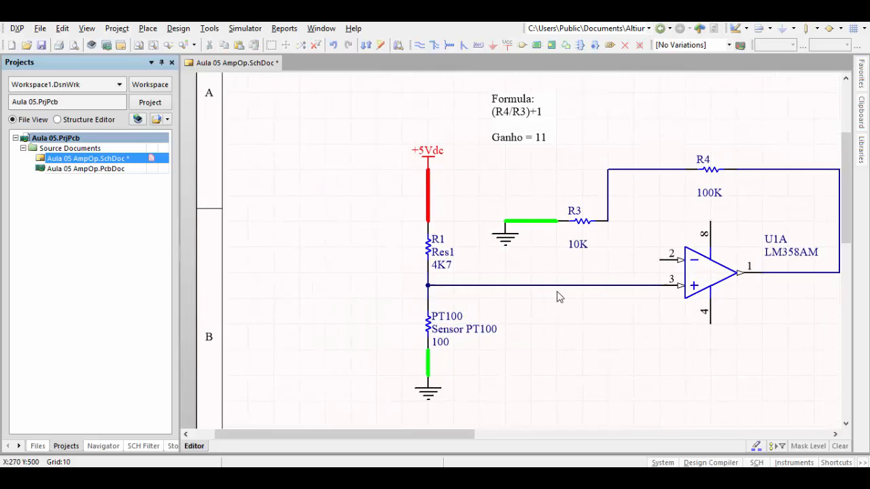
scroll(537, 282, right, 1)
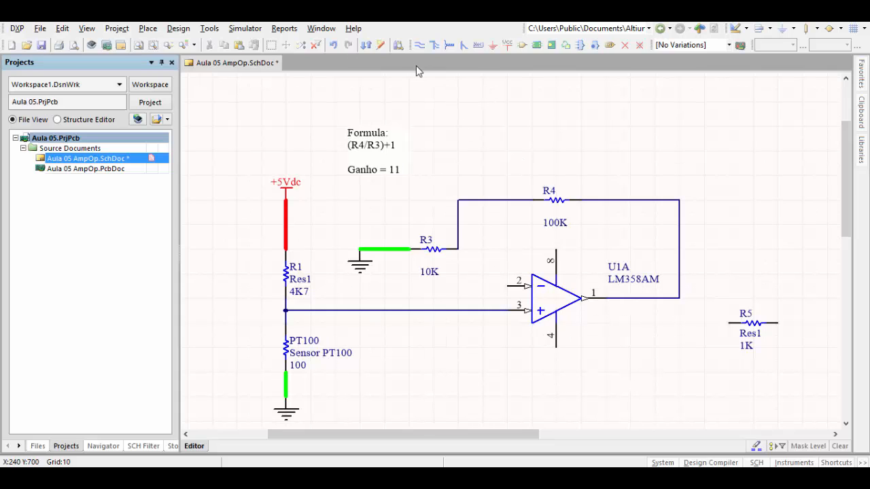
click(419, 45)
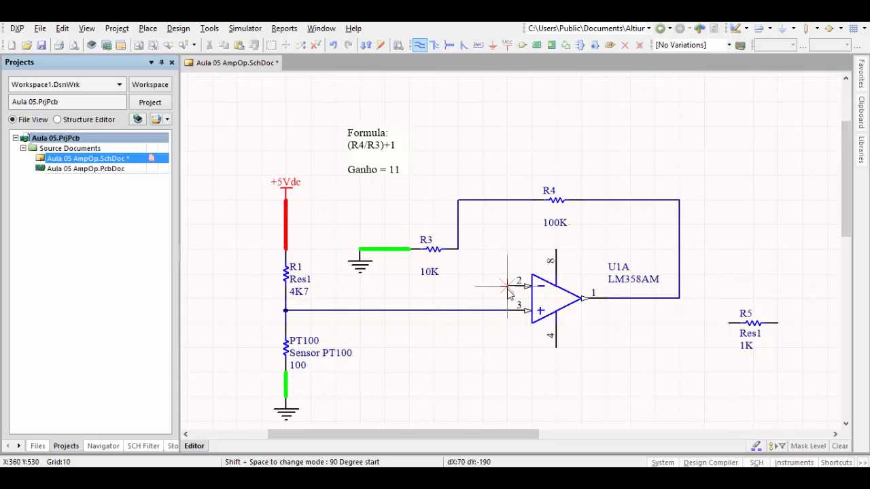
click(524, 285)
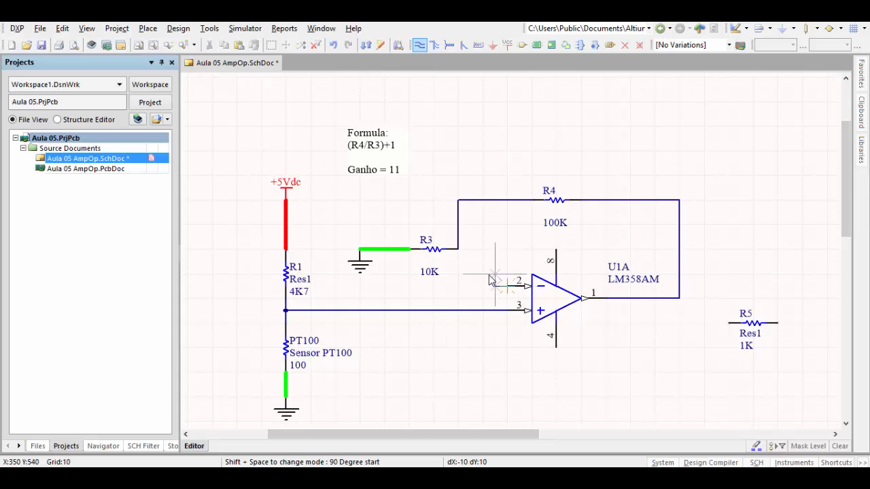
click(458, 249)
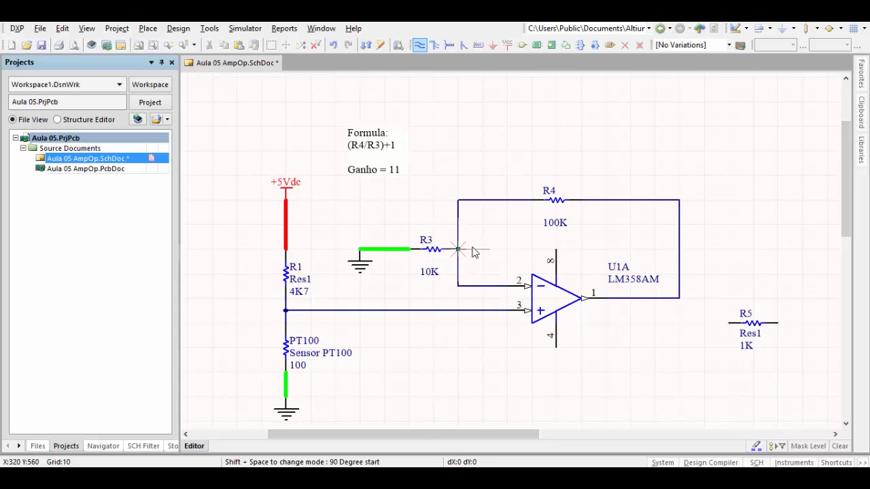
right_click(582, 232)
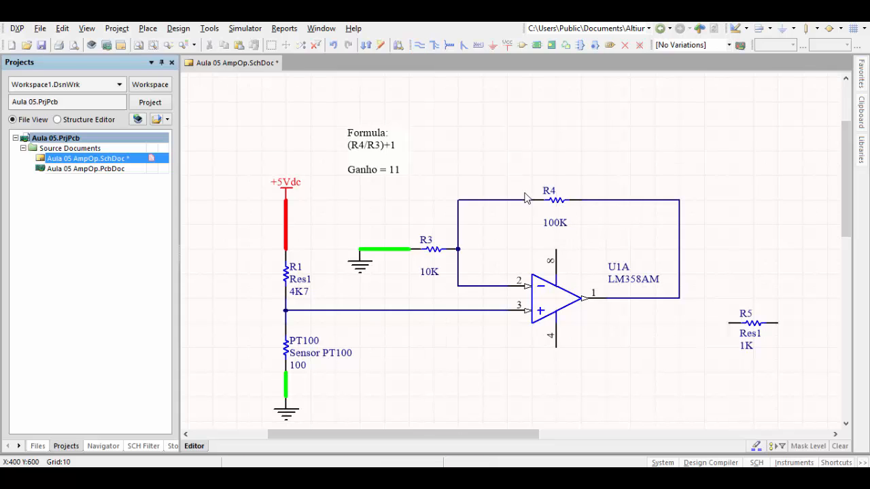
- Move R4 and its feedback wire higher above the op-amp, and save the schematic
drag(524, 199, 534, 151)
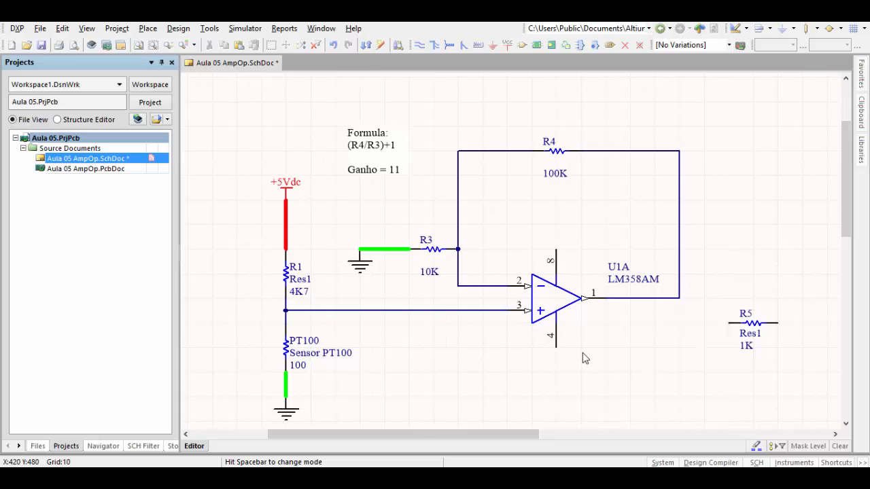
click(41, 45)
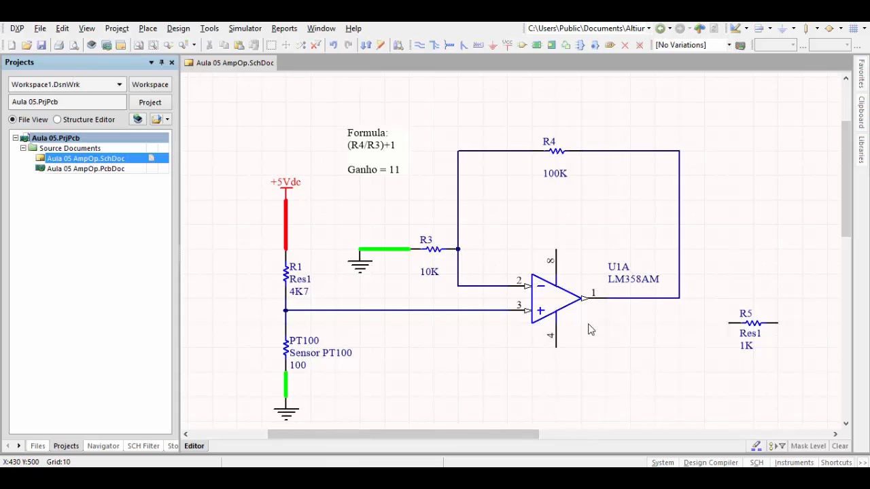
ctrl+scroll(588, 328, down, 2)
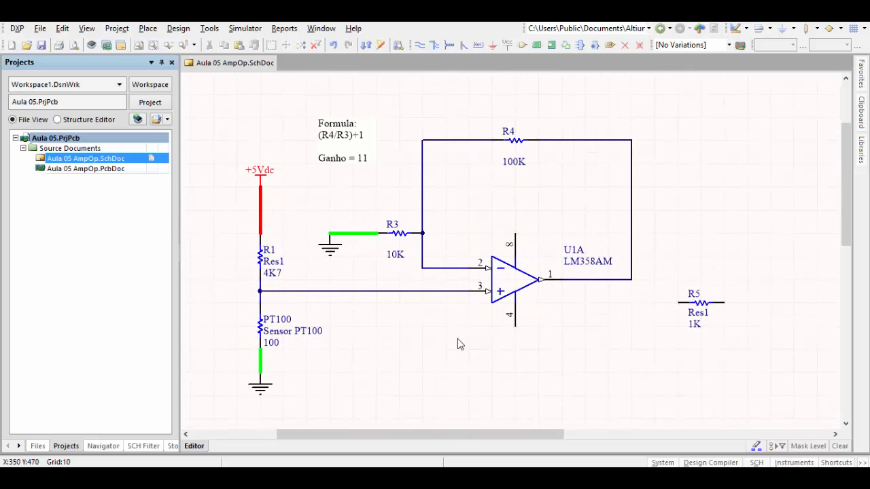
- Place a ground port below the op-amp's pin 4 and a VCC power port above its pin 8
click(492, 45)
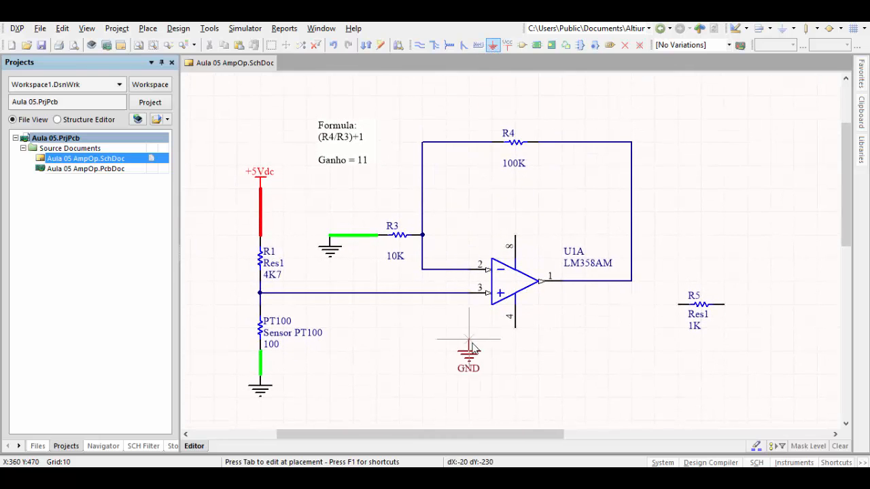
click(516, 376)
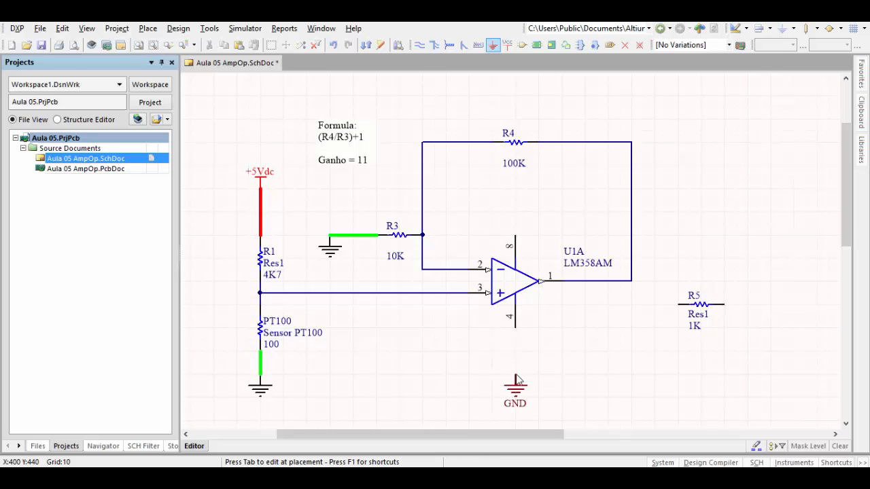
key(Escape)
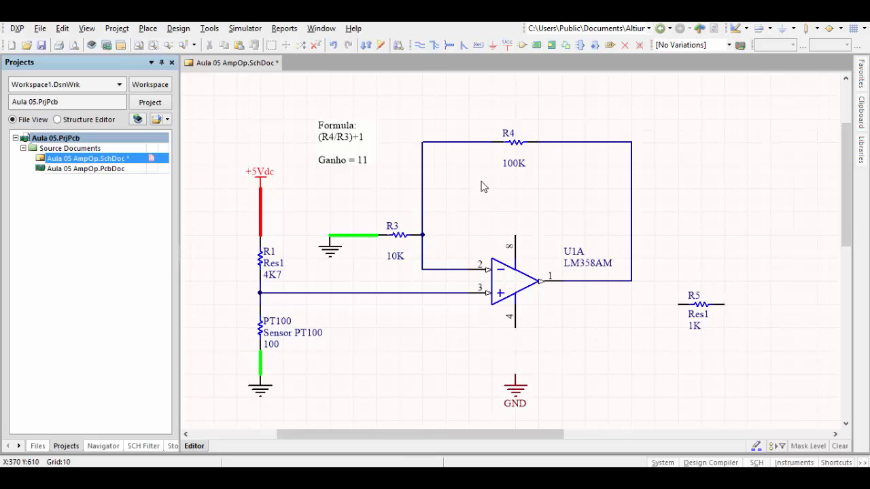
click(507, 46)
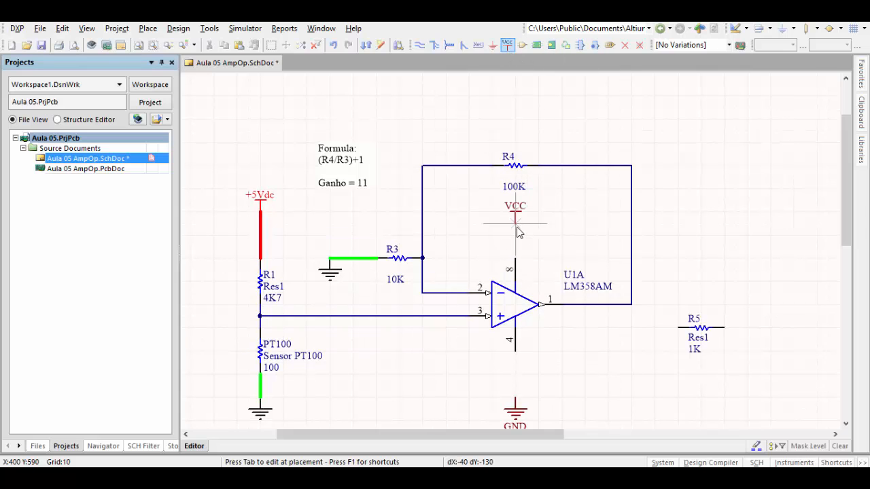
click(516, 229)
key(Escape)
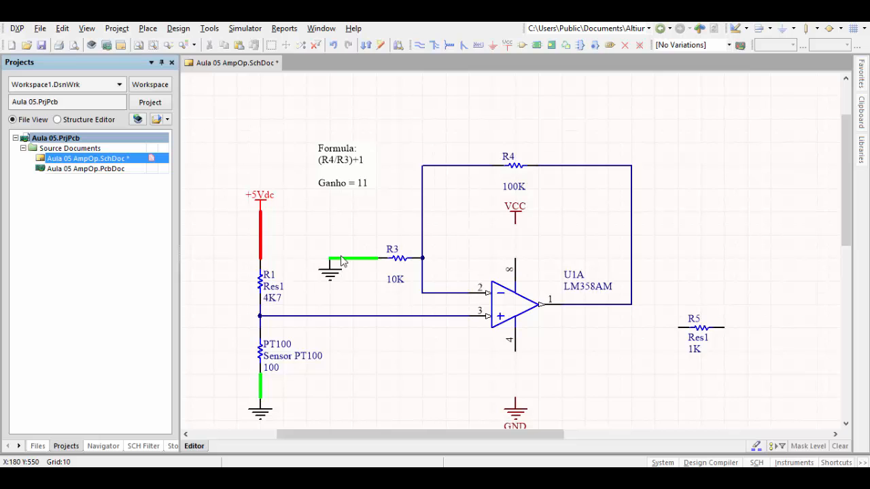
- Set the net of the power port above pin 8 to +5Vdc and its color to red (color 227)
double_click(516, 220)
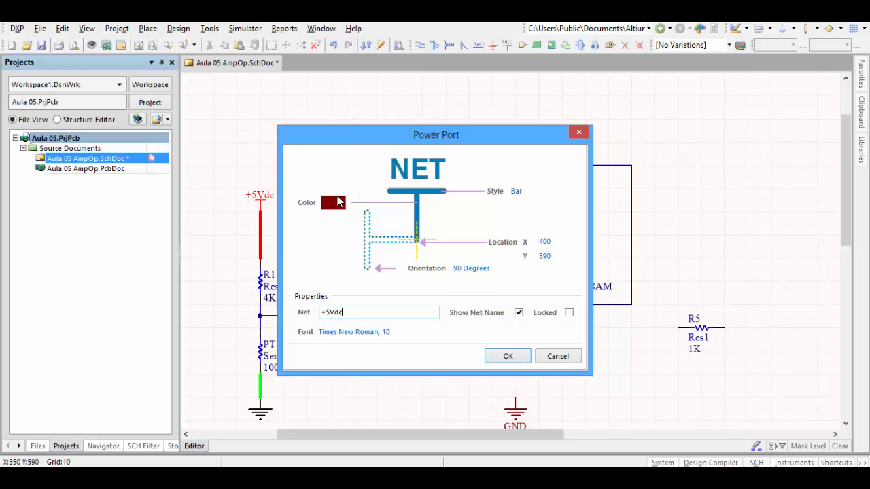
click(334, 204)
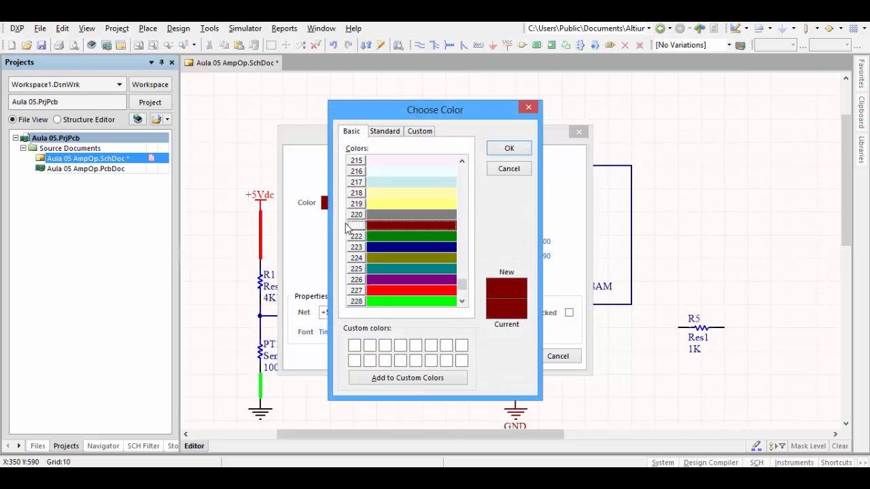
click(394, 290)
click(510, 149)
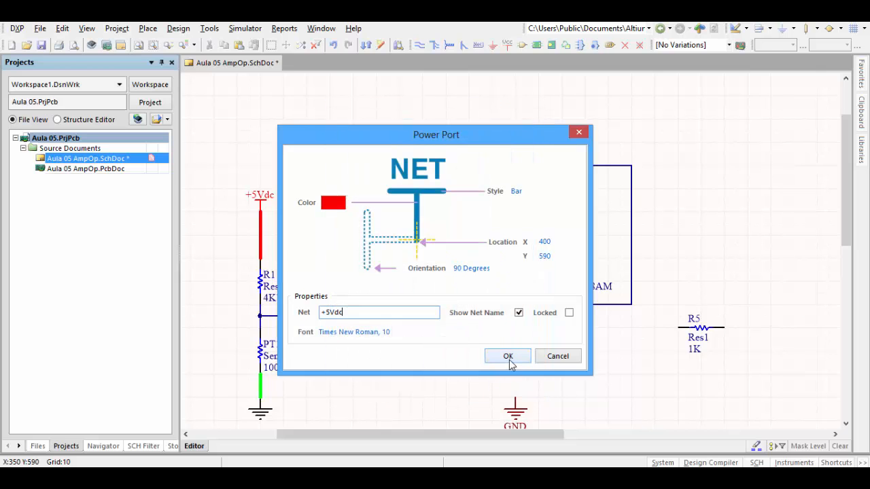
click(508, 358)
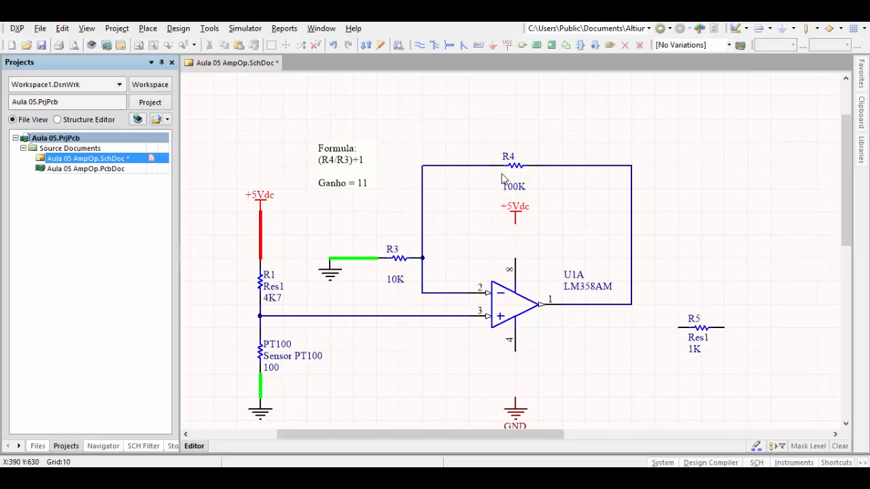
- Nudge R4's 100K label closer beneath the resistor, and wire the op-amp's pin 8 to the +5Vdc port above it
drag(518, 185, 516, 182)
click(577, 212)
click(419, 45)
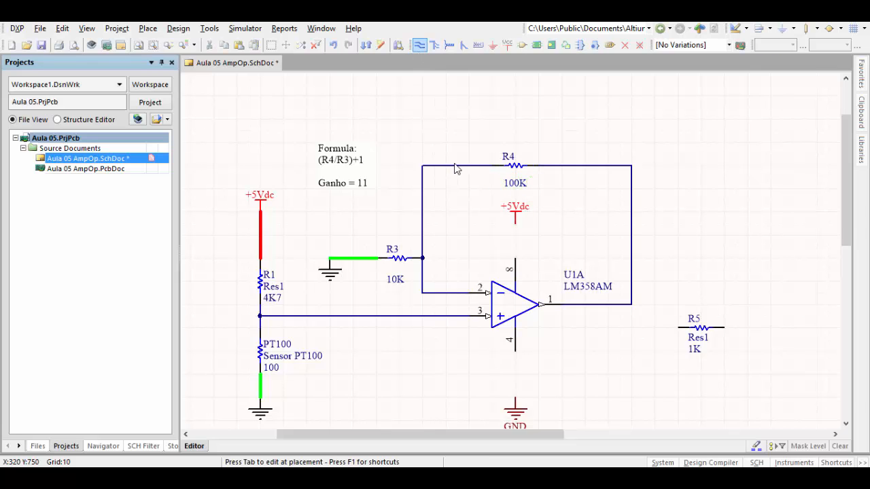
click(514, 260)
click(516, 227)
right_click(545, 230)
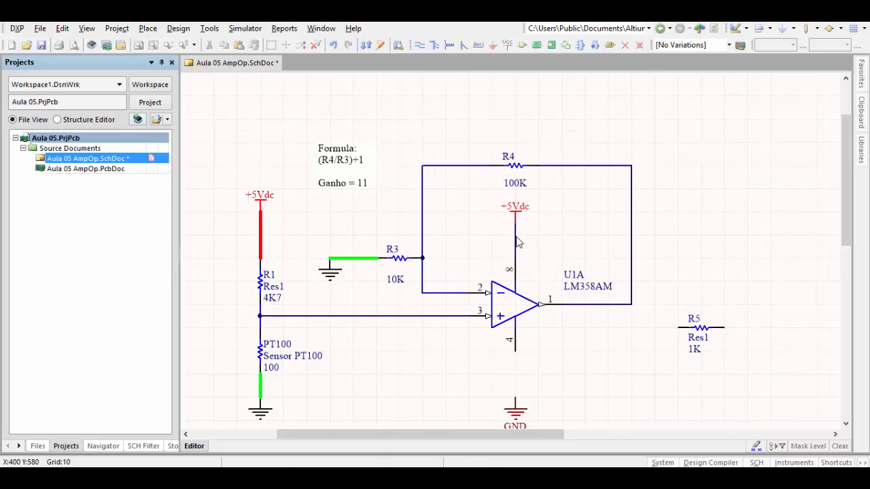
- Set the wire between pin 8 and the +5Vdc port to red (color 227) with Medium width
double_click(516, 238)
click(486, 246)
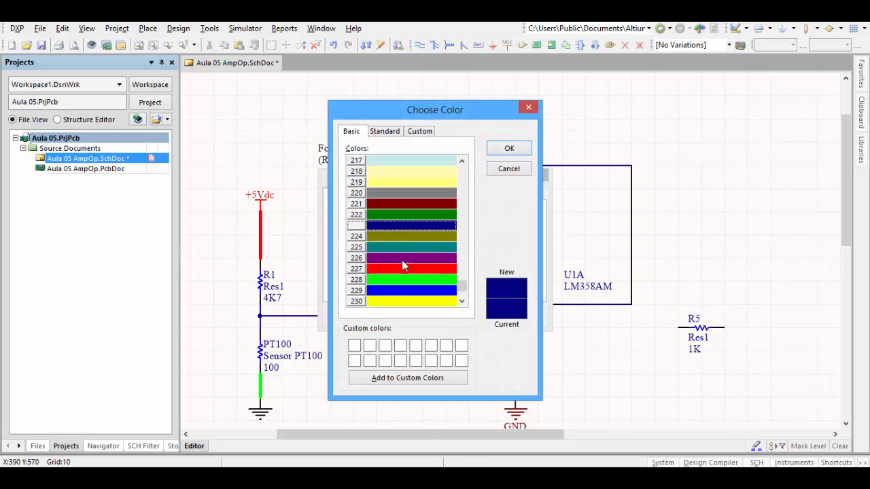
click(402, 268)
click(509, 150)
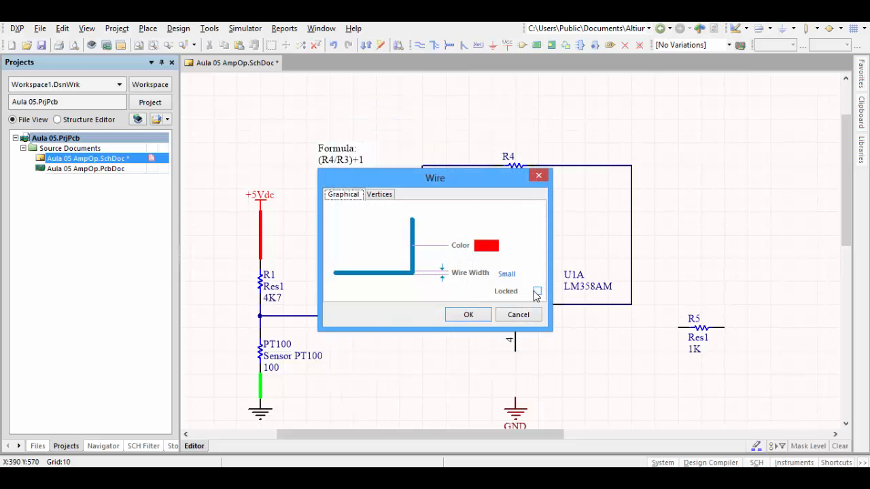
click(516, 274)
click(514, 305)
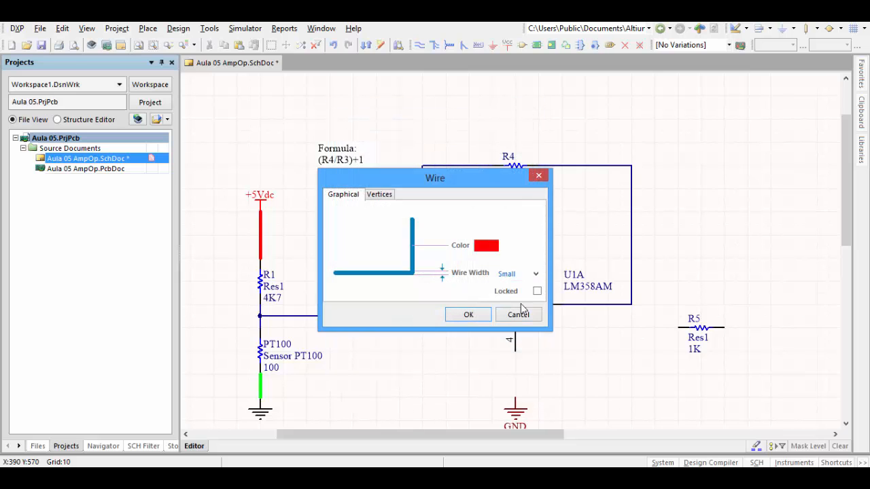
click(465, 315)
- Hide the net name of the ground port below the op-amp and set the port's color to black
scroll(528, 369, down, 1)
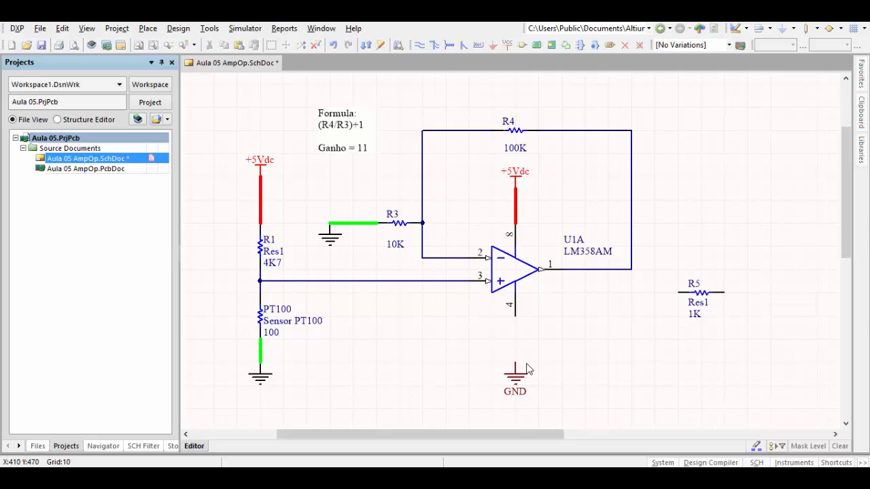
double_click(528, 389)
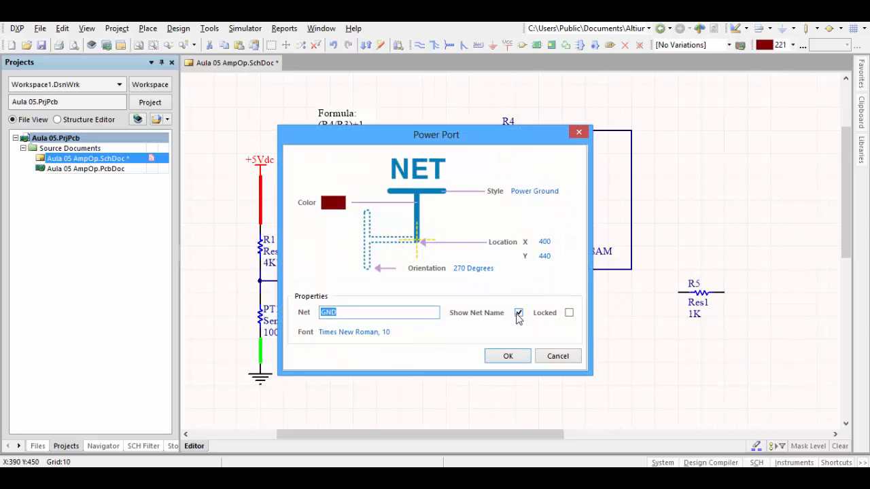
click(518, 312)
click(334, 202)
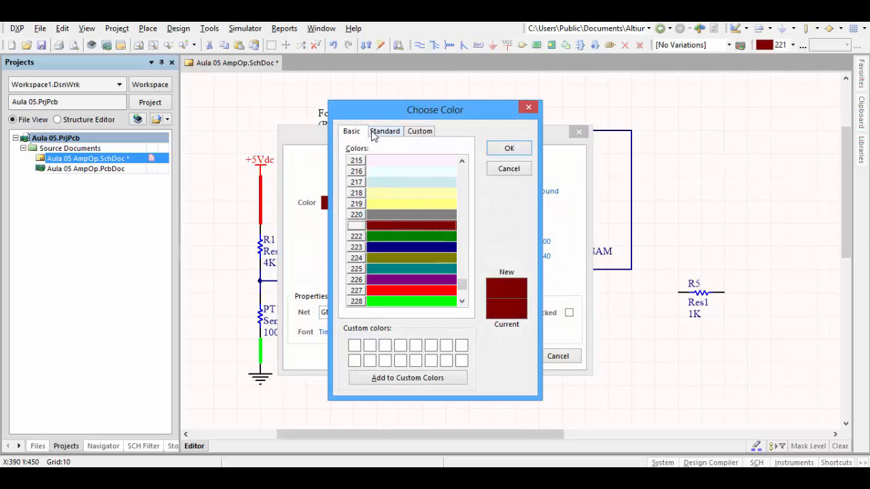
click(385, 131)
click(453, 272)
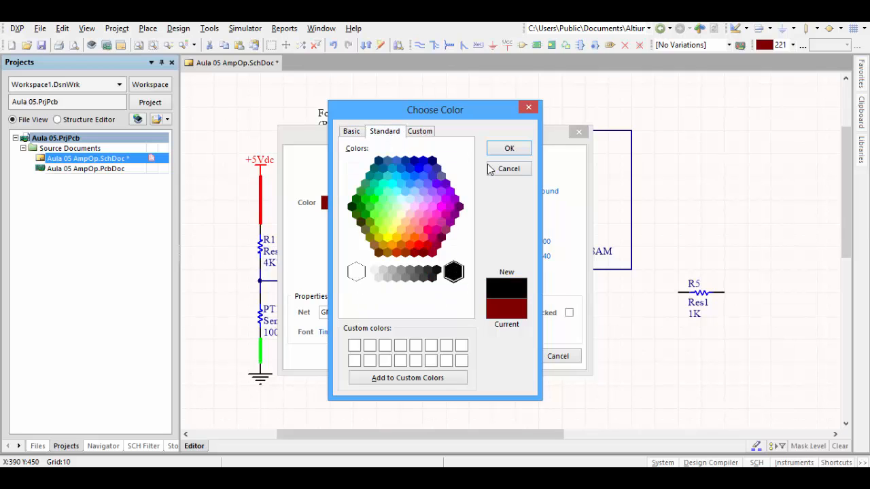
click(509, 148)
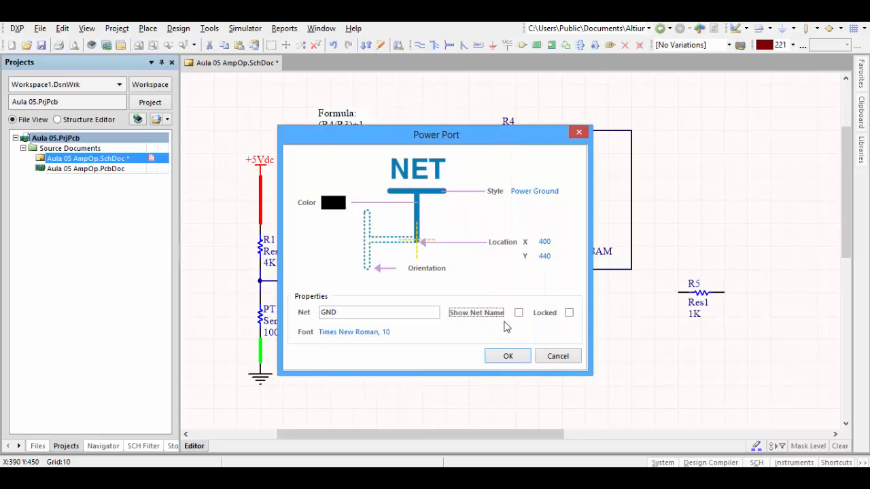
click(506, 356)
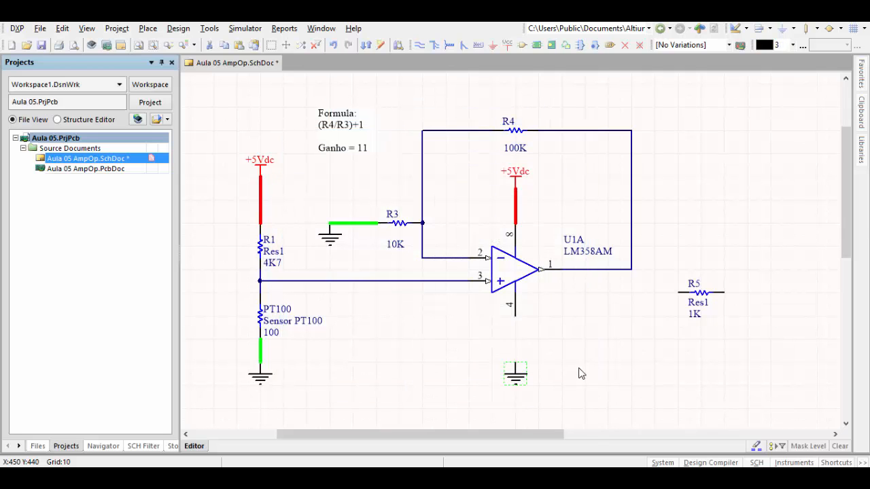
- Wire the op-amp's pin 4 to the ground port below it
click(418, 45)
click(514, 315)
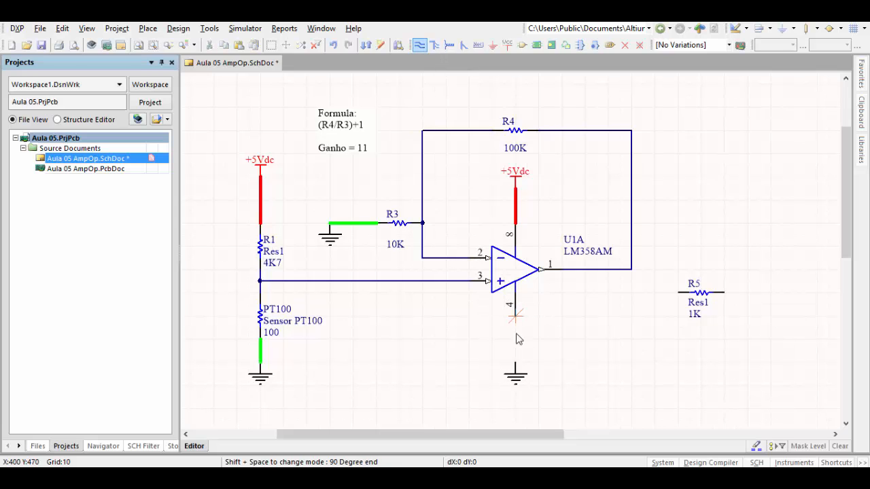
click(514, 370)
right_click(540, 358)
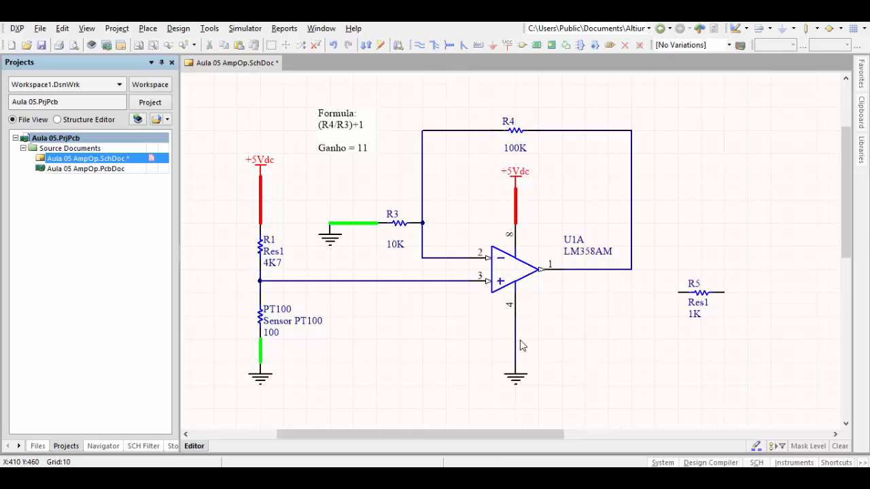
- Set the wire between pin 4 and ground to bright green (color 228) with Medium width
double_click(516, 343)
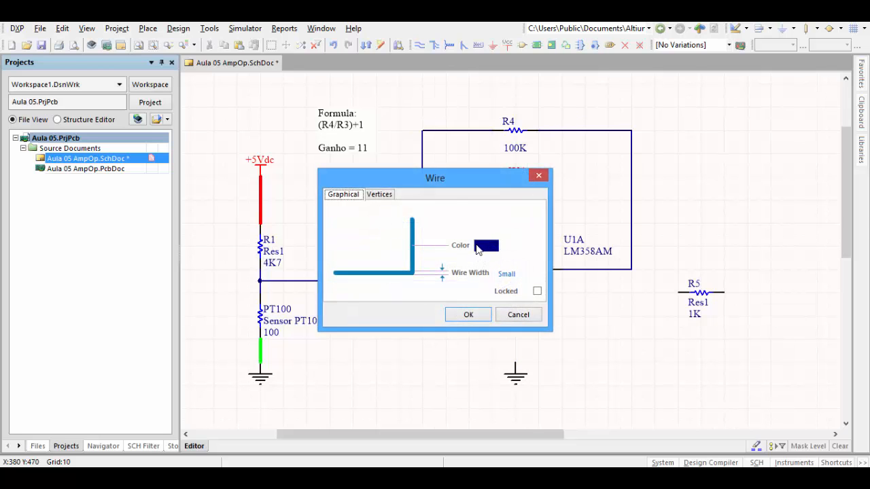
click(478, 250)
click(351, 132)
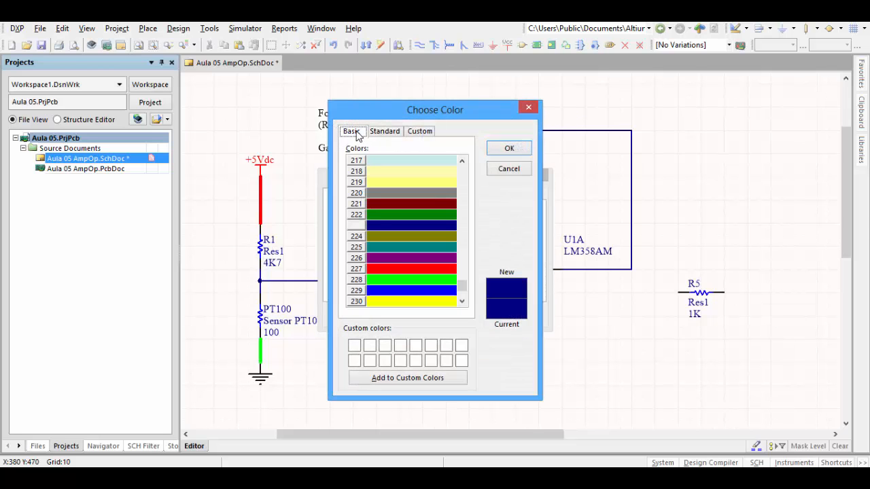
click(391, 279)
click(509, 148)
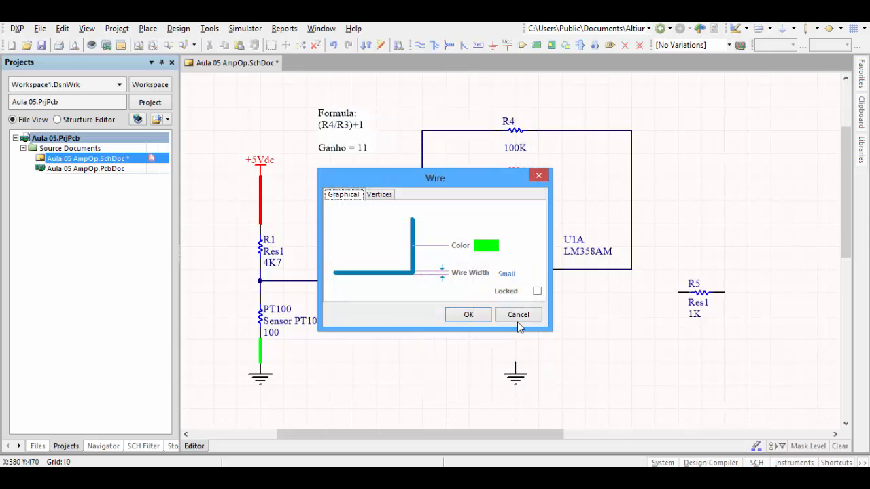
click(518, 274)
click(519, 305)
click(487, 315)
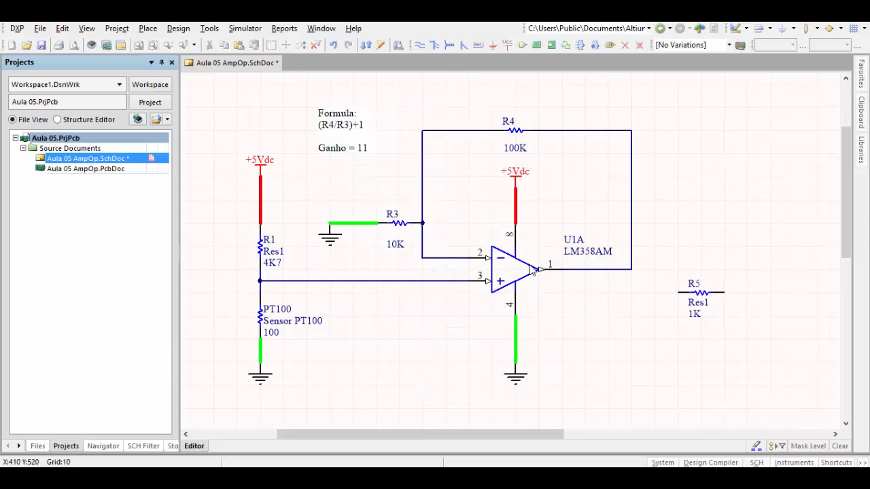
- Move R5 level with the op-amp's output wire, just to the right of the feedback corner
scroll(529, 266, down, 1)
scroll(529, 266, right, 1)
scroll(528, 266, up, 1)
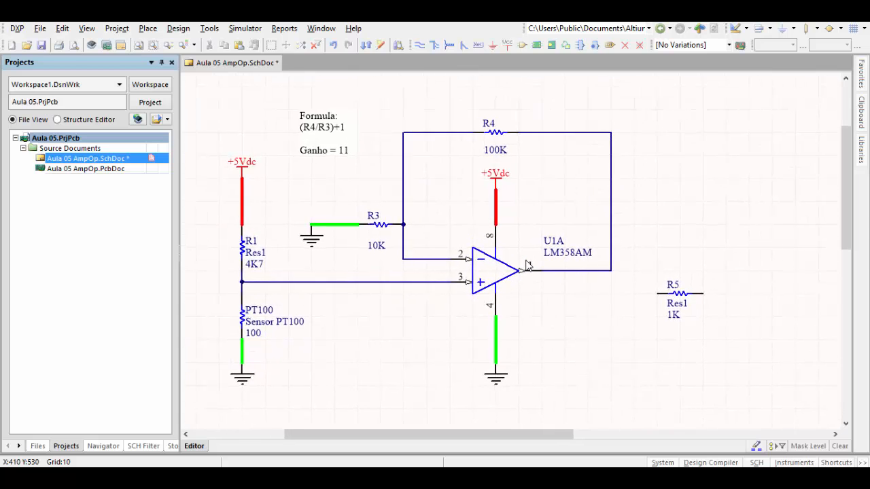
scroll(528, 266, up, 1)
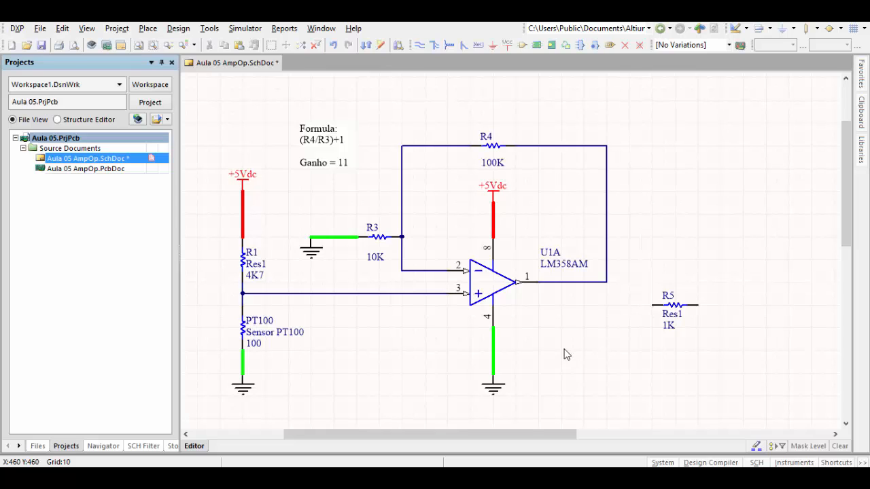
click(679, 308)
scroll(679, 305, down, 2)
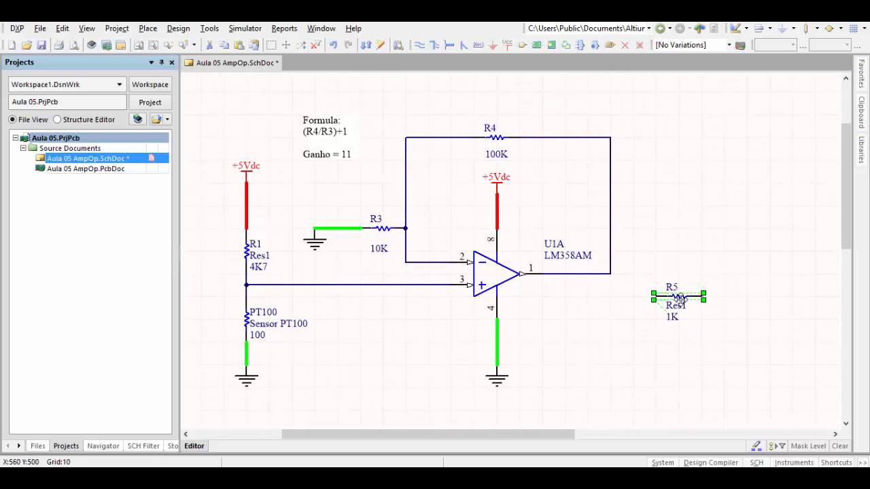
drag(679, 298, 683, 279)
click(661, 324)
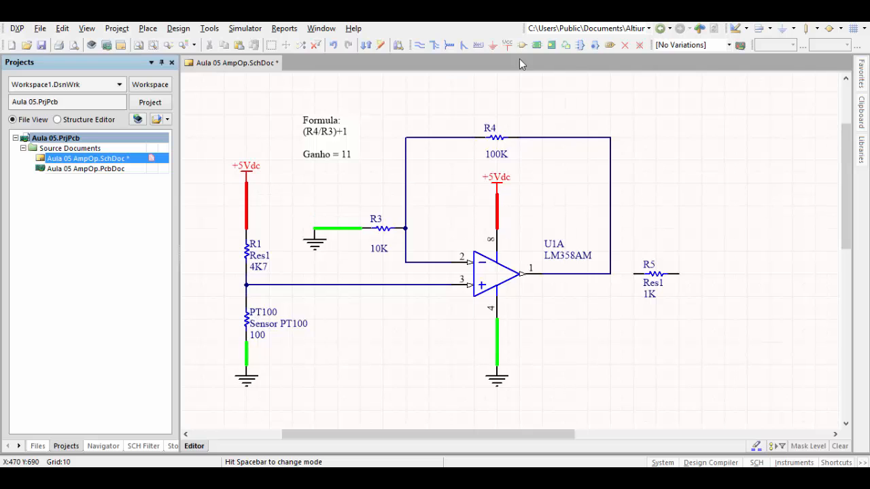
- Wire the corner of the op-amp's output and feedback wire to the left end of R5, and save the schematic
click(419, 46)
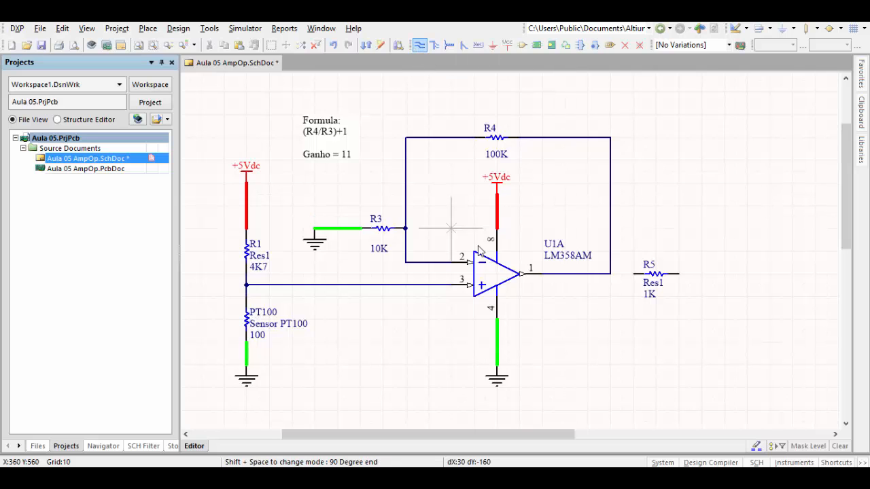
click(610, 274)
click(639, 274)
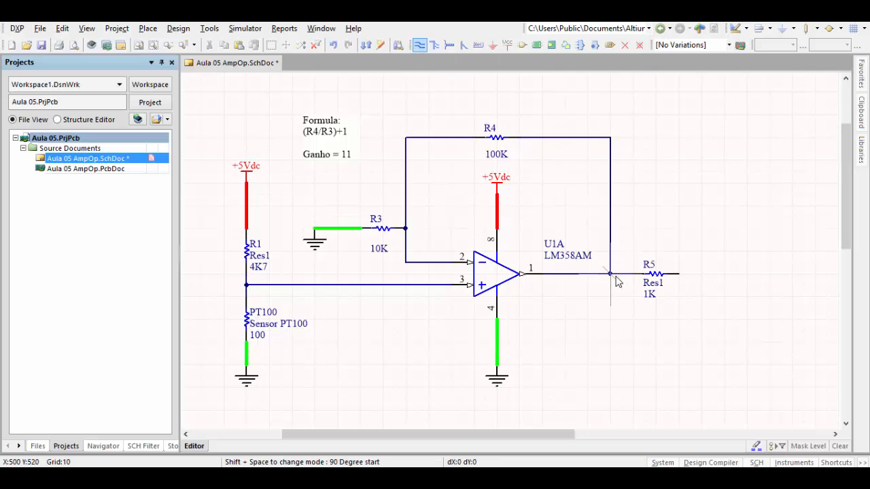
key(Escape)
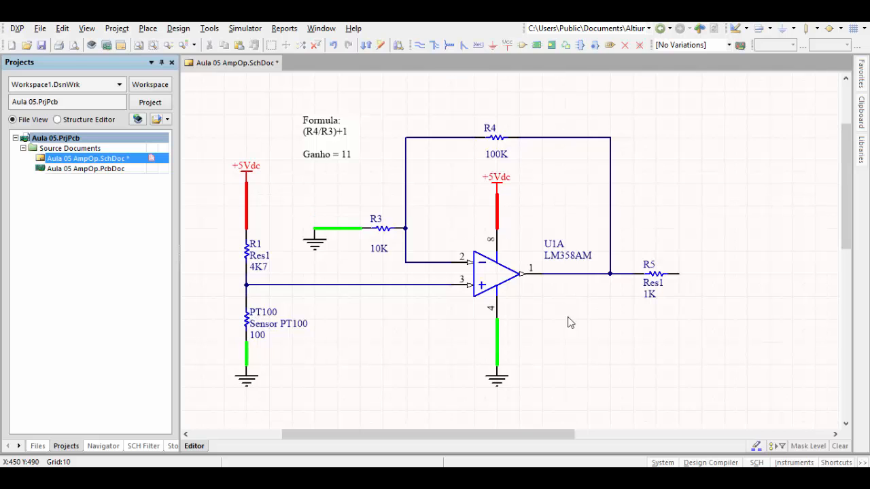
ctrl+scroll(506, 299, up, 1)
ctrl+scroll(506, 295, up, 2)
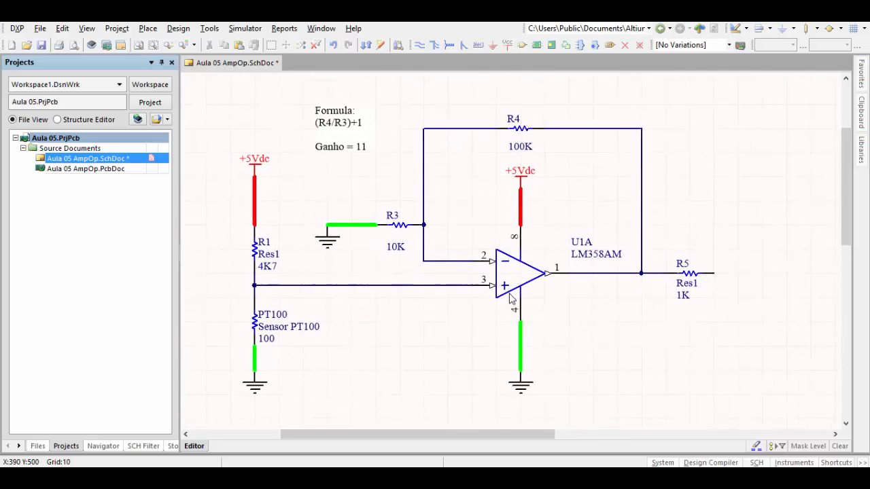
click(43, 45)
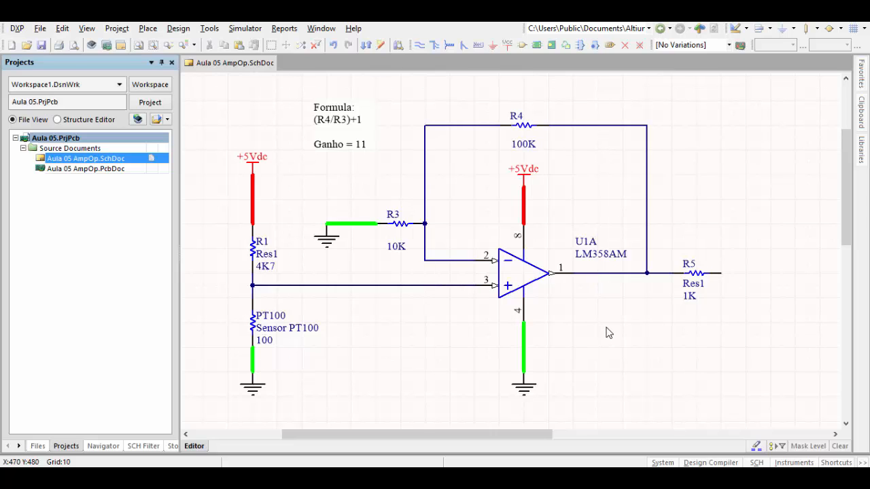
scroll(608, 333, down, 1)
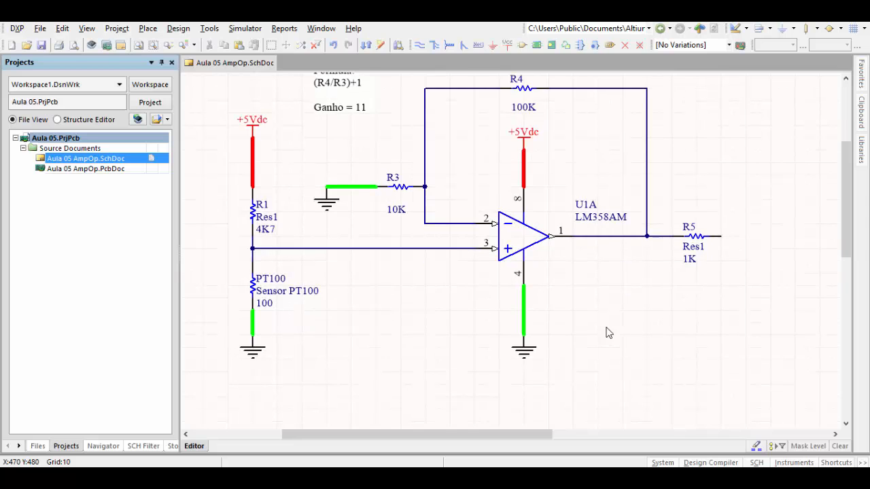
scroll(599, 303, up, 1)
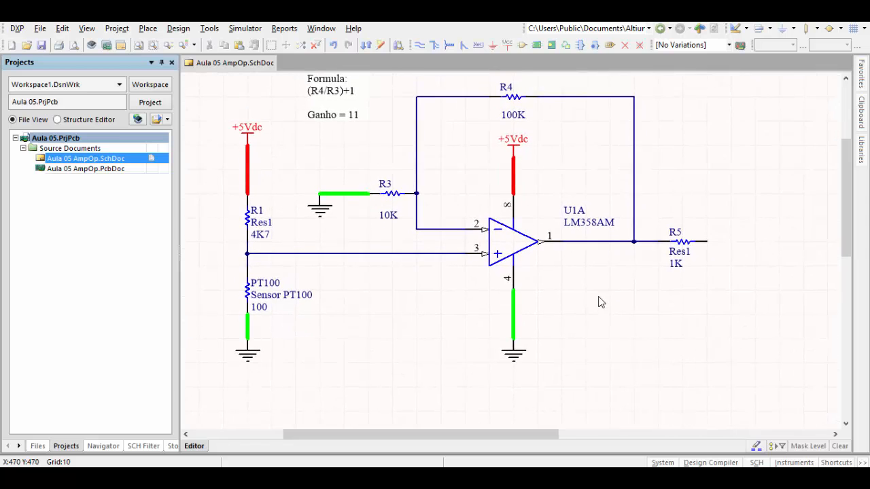
ctrl+scroll(600, 302, up, 1)
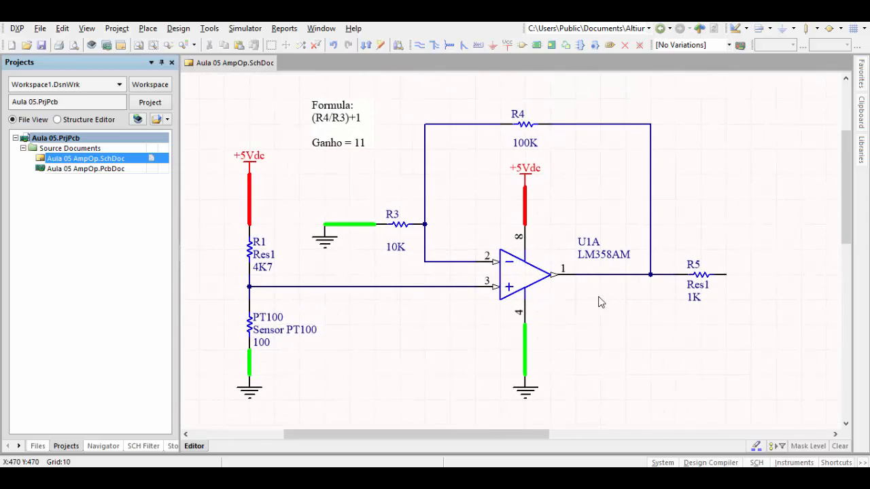